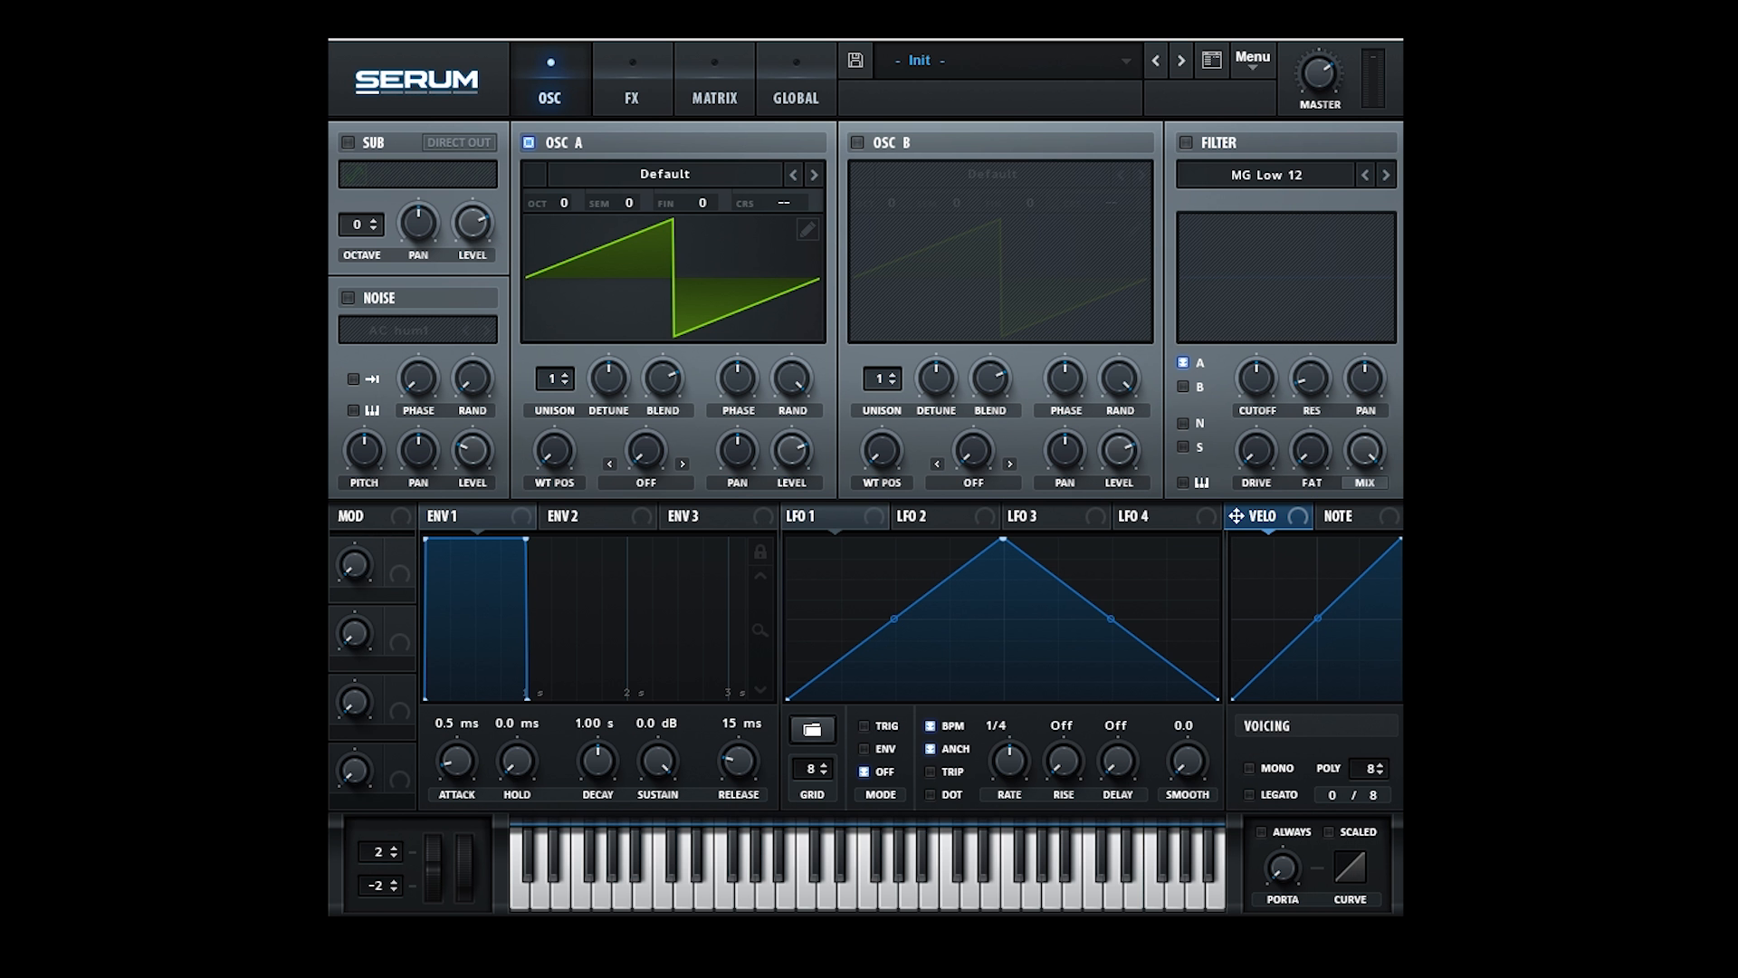
# - Load the Analog Sin wavetable from the Analog category into oscillator A
pyautogui.click(617, 170)
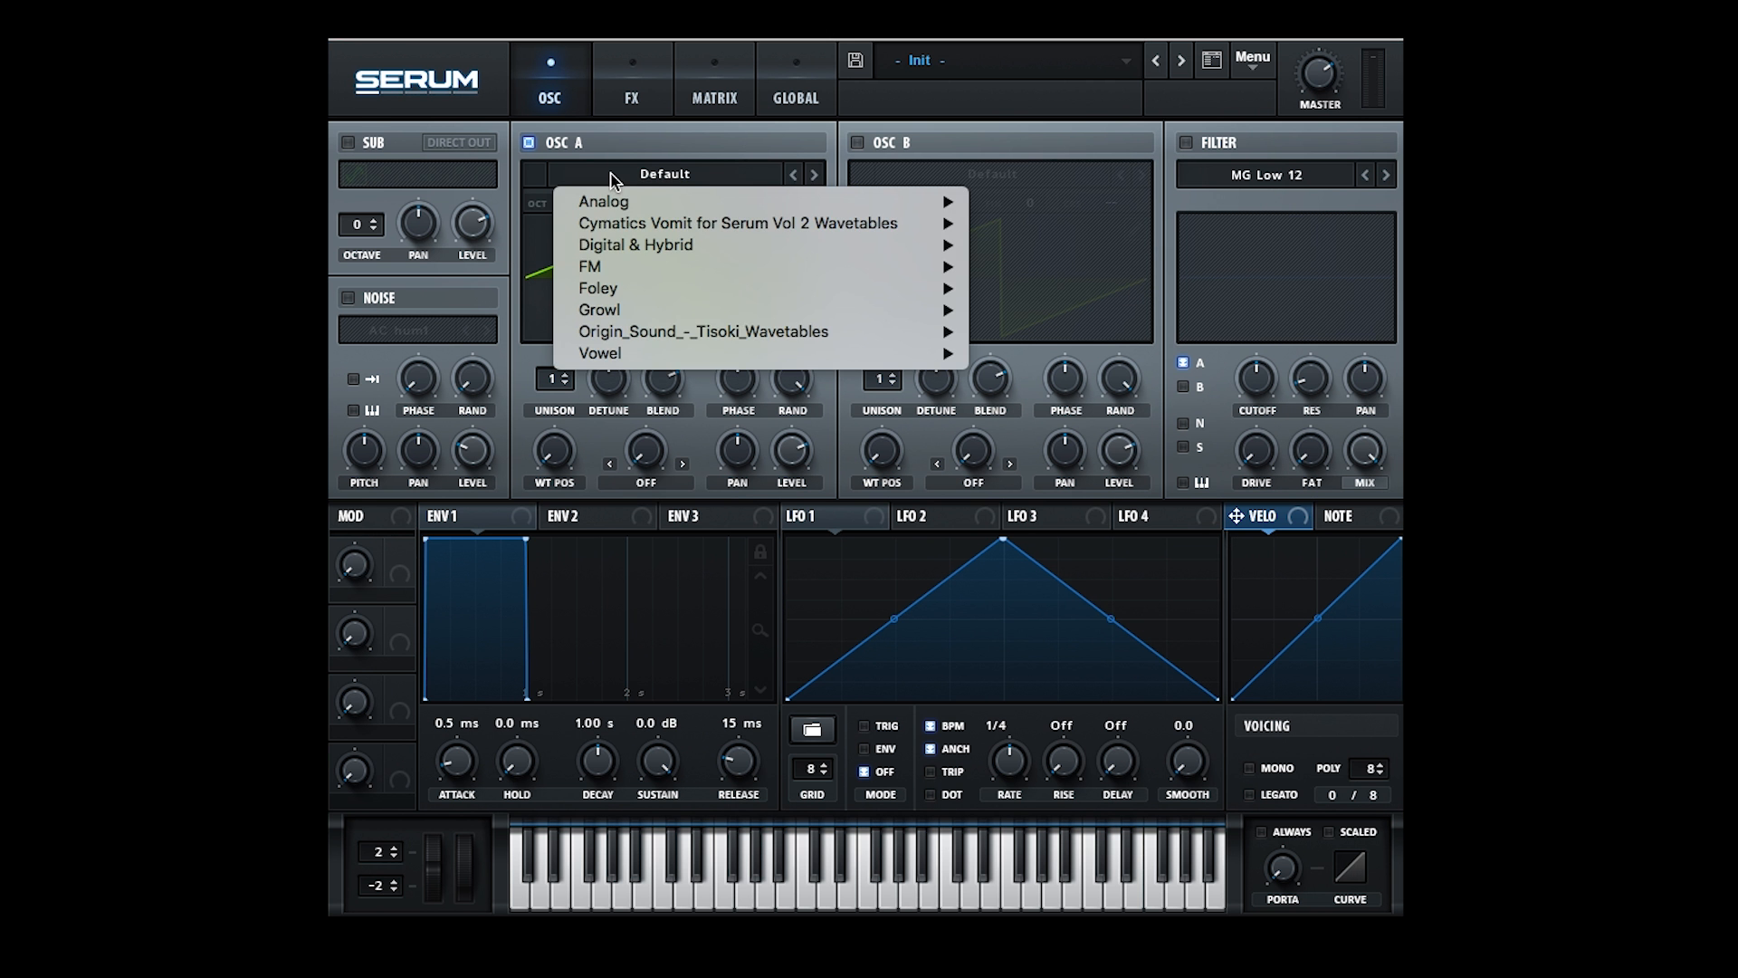
pyautogui.moveTo(638, 204)
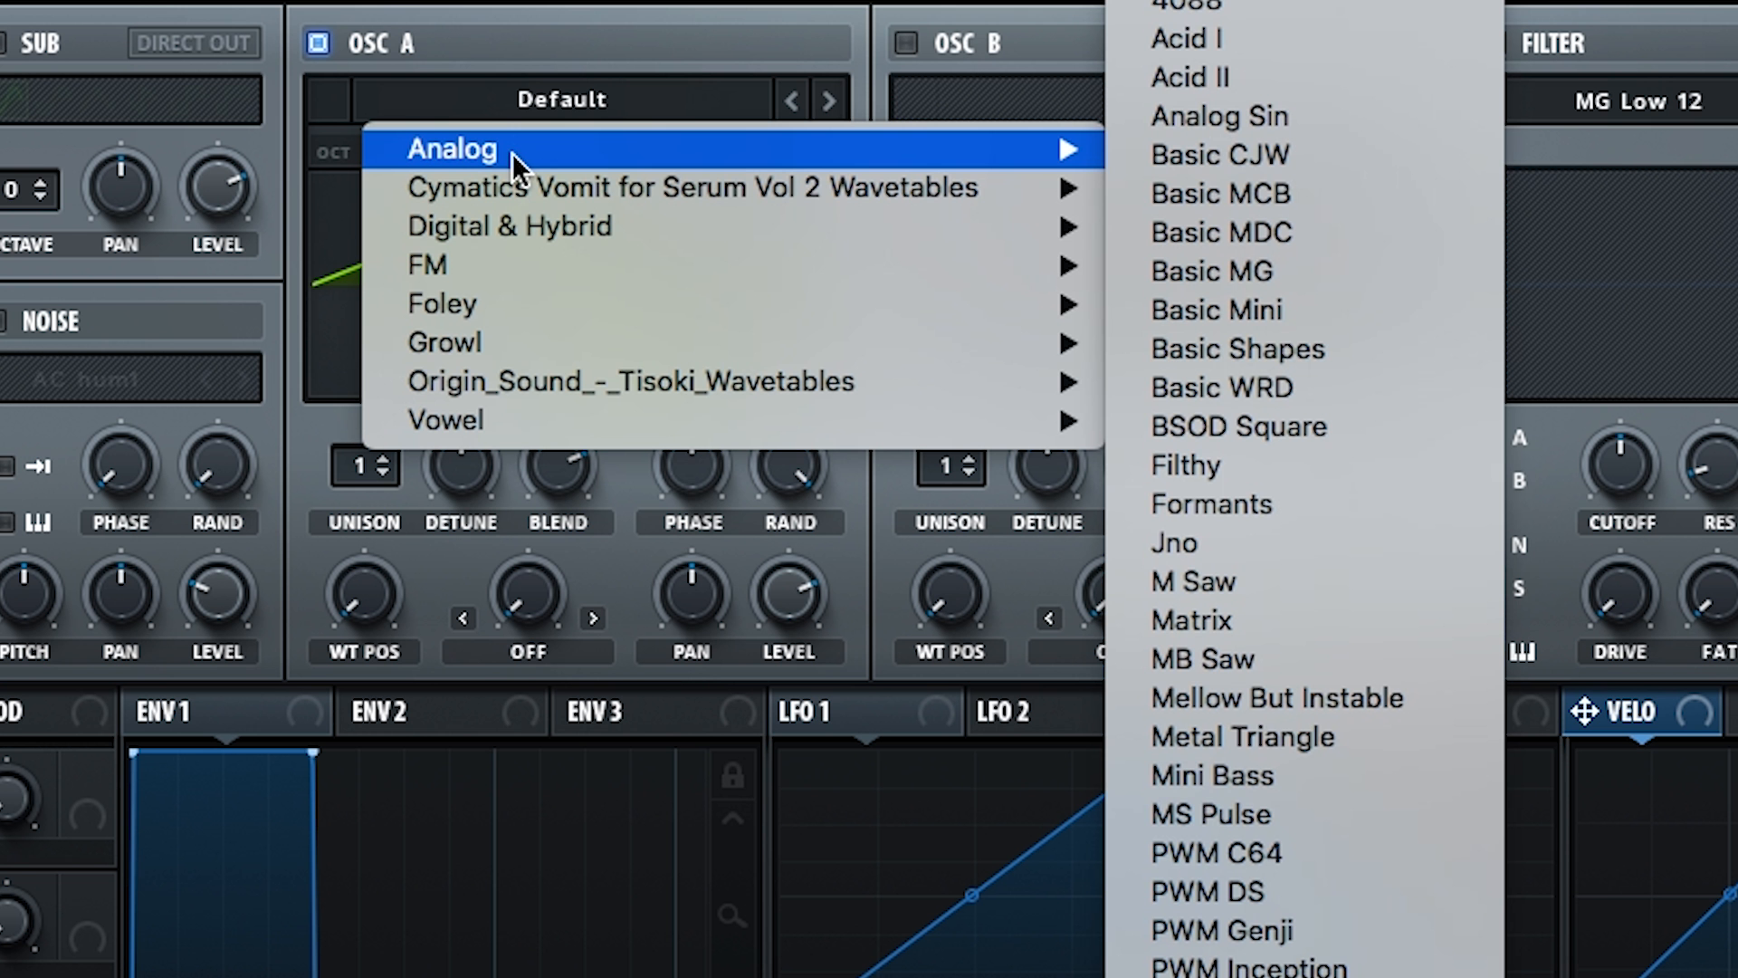
pyautogui.click(1186, 119)
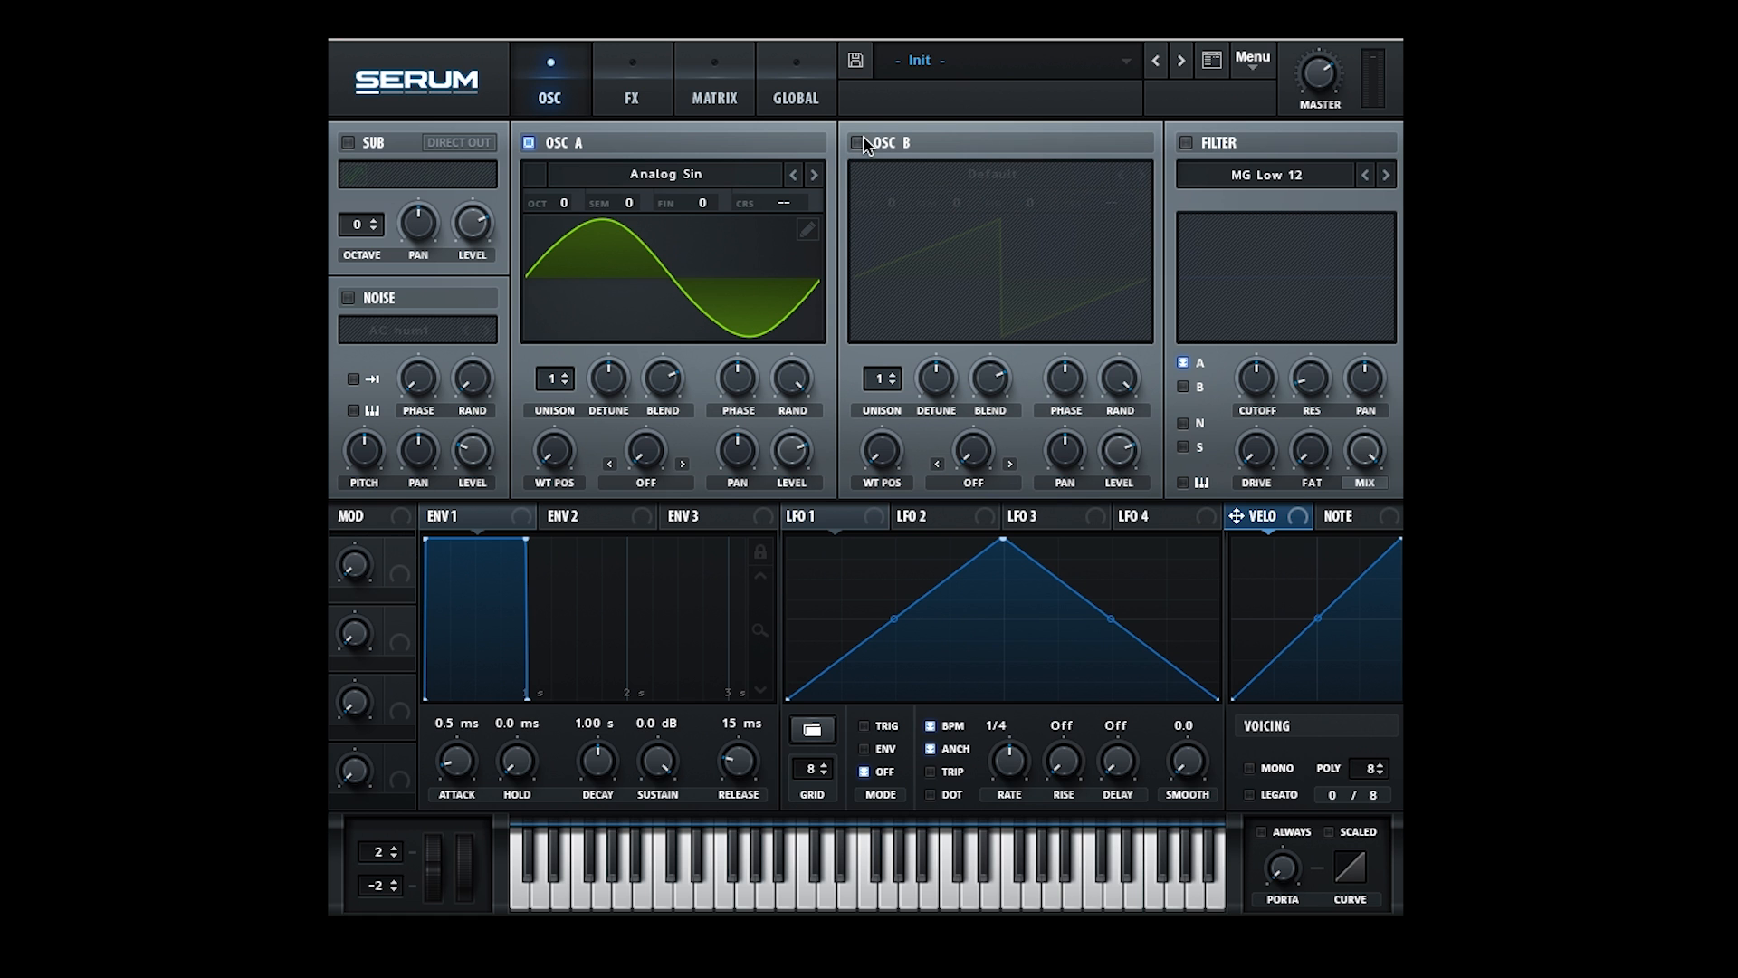
# - Enable oscillator B with the Digi Cook I wavetable from Digital & Hybrid and raise its wavetable position to the maximum
pyautogui.click(860, 142)
pyautogui.click(911, 172)
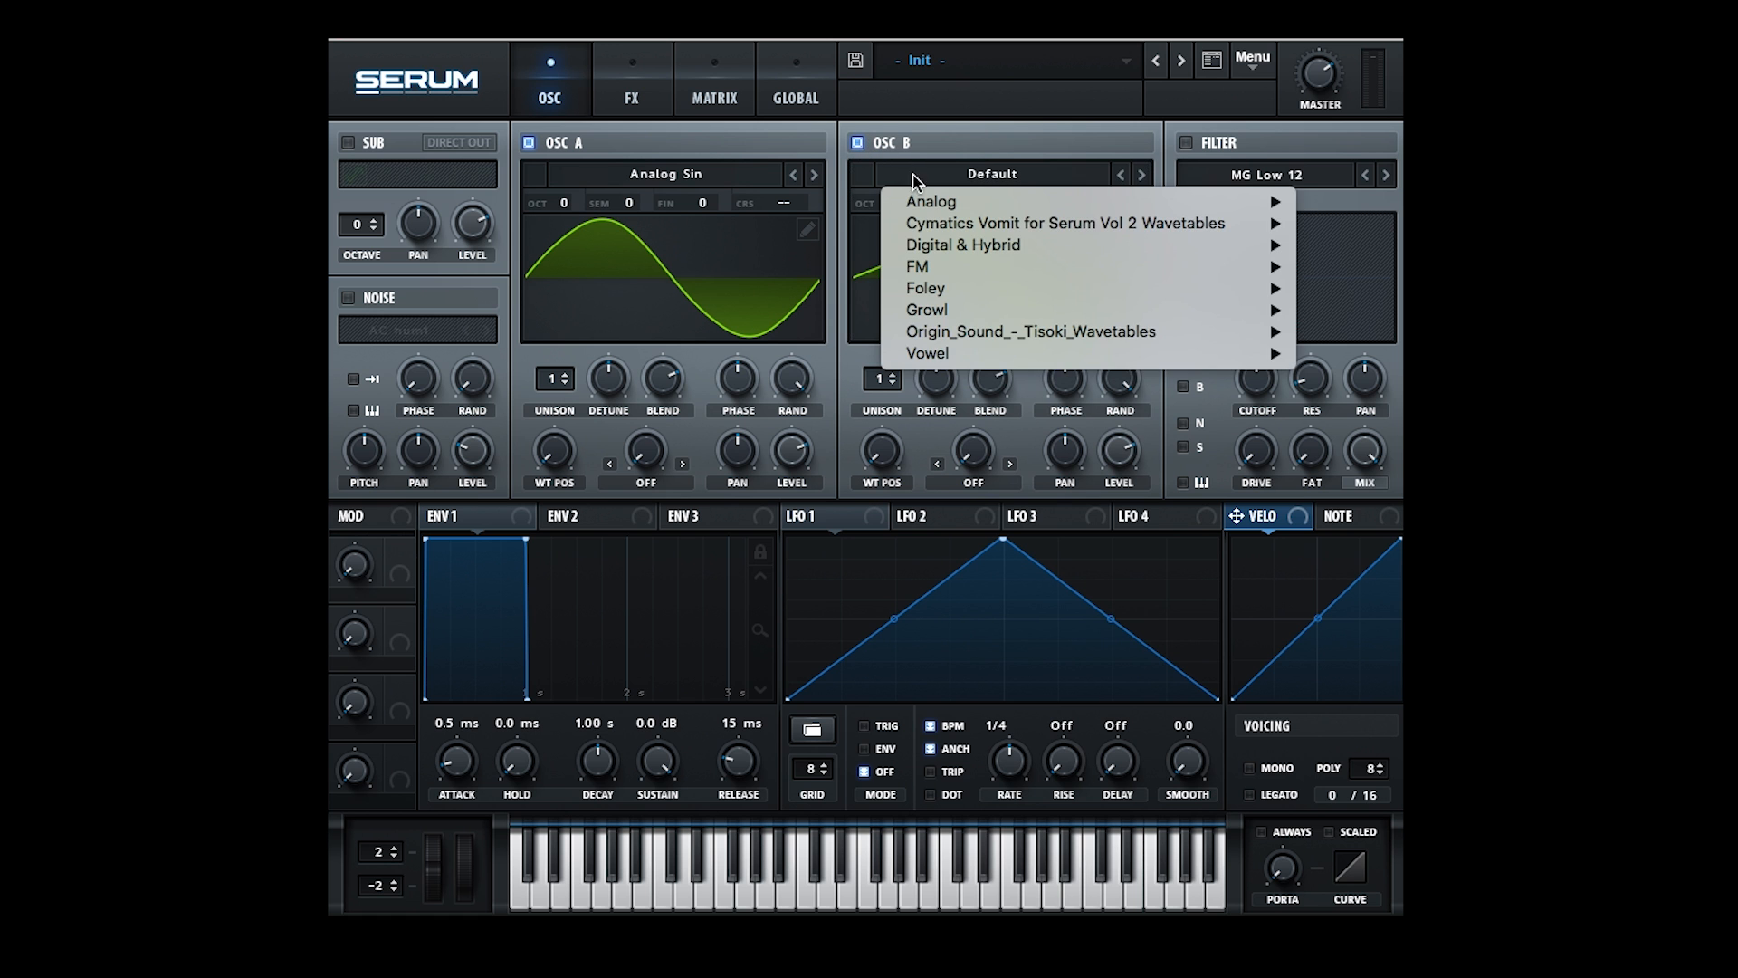
pyautogui.moveTo(935, 242)
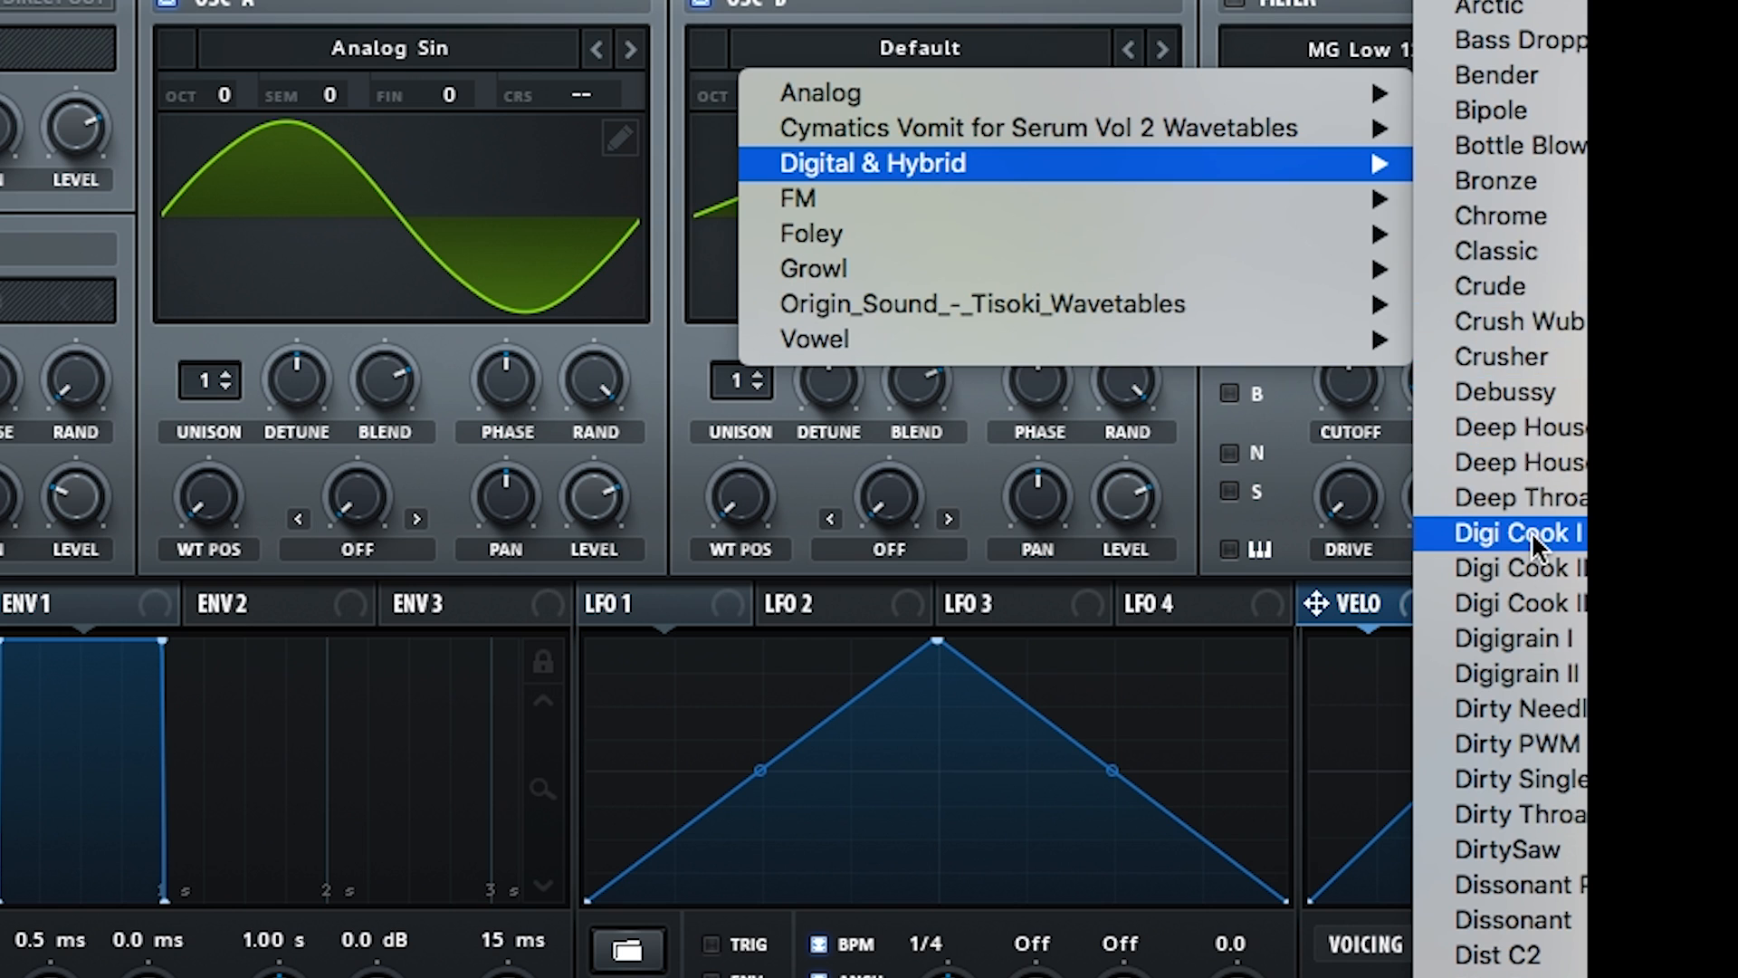
pyautogui.click(1530, 534)
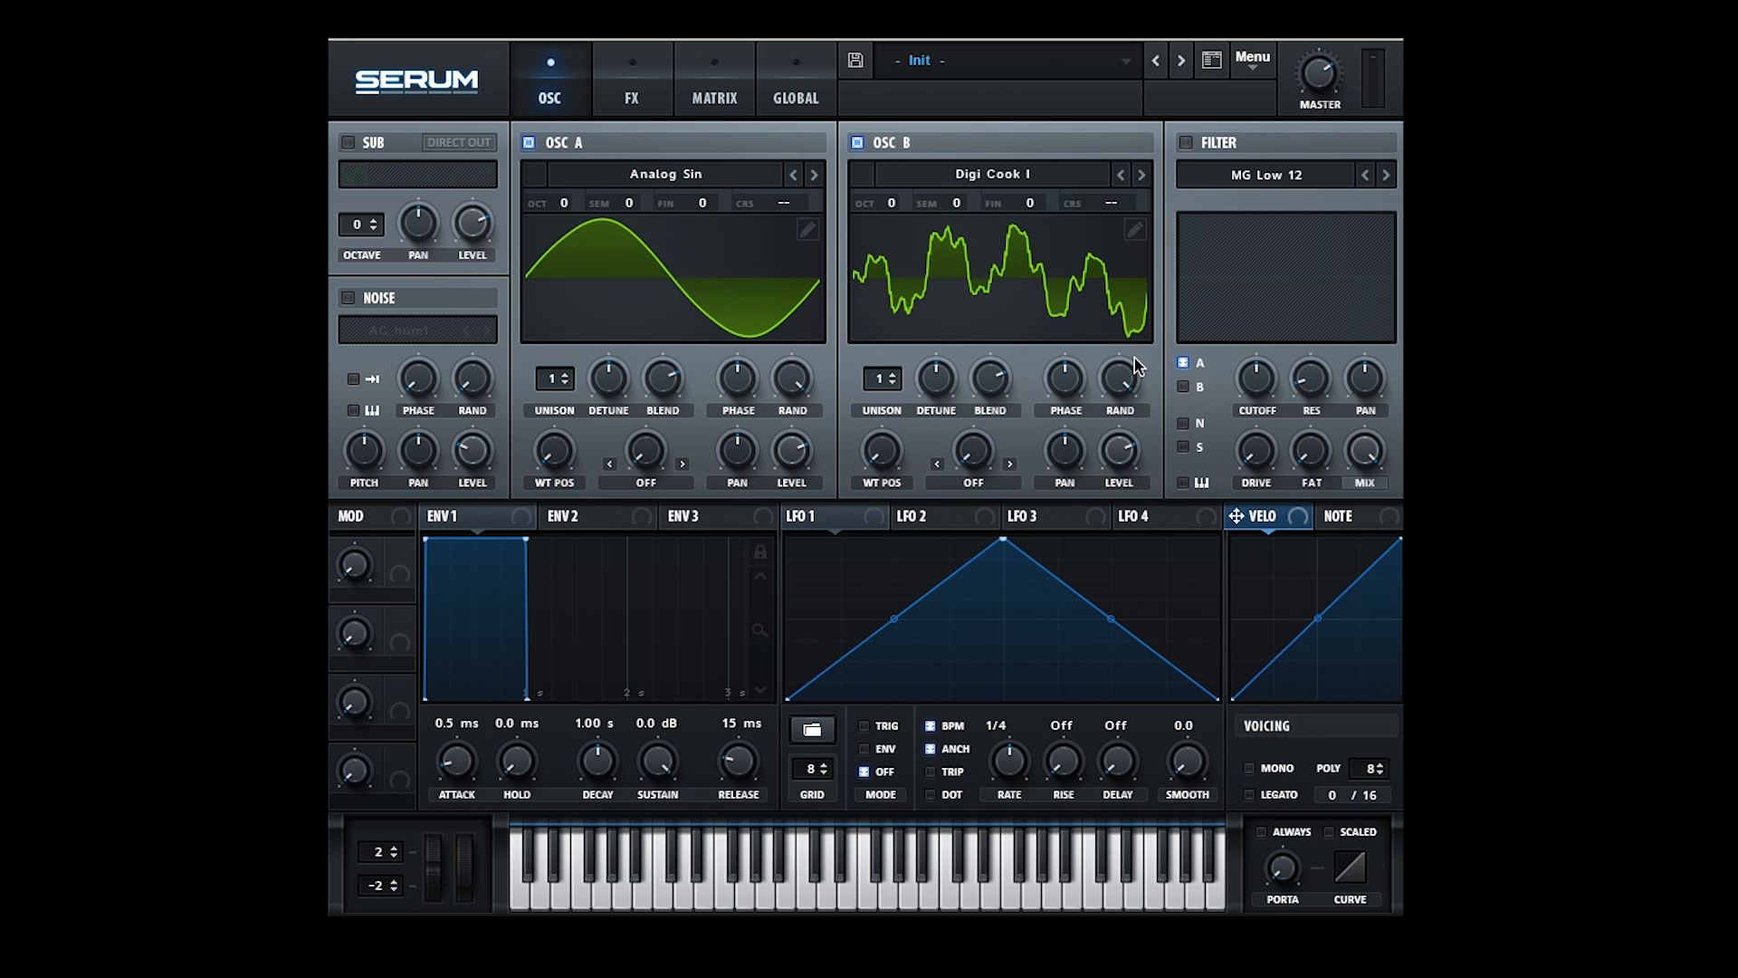
pyautogui.moveTo(882, 453); pyautogui.dragTo(885, 154)
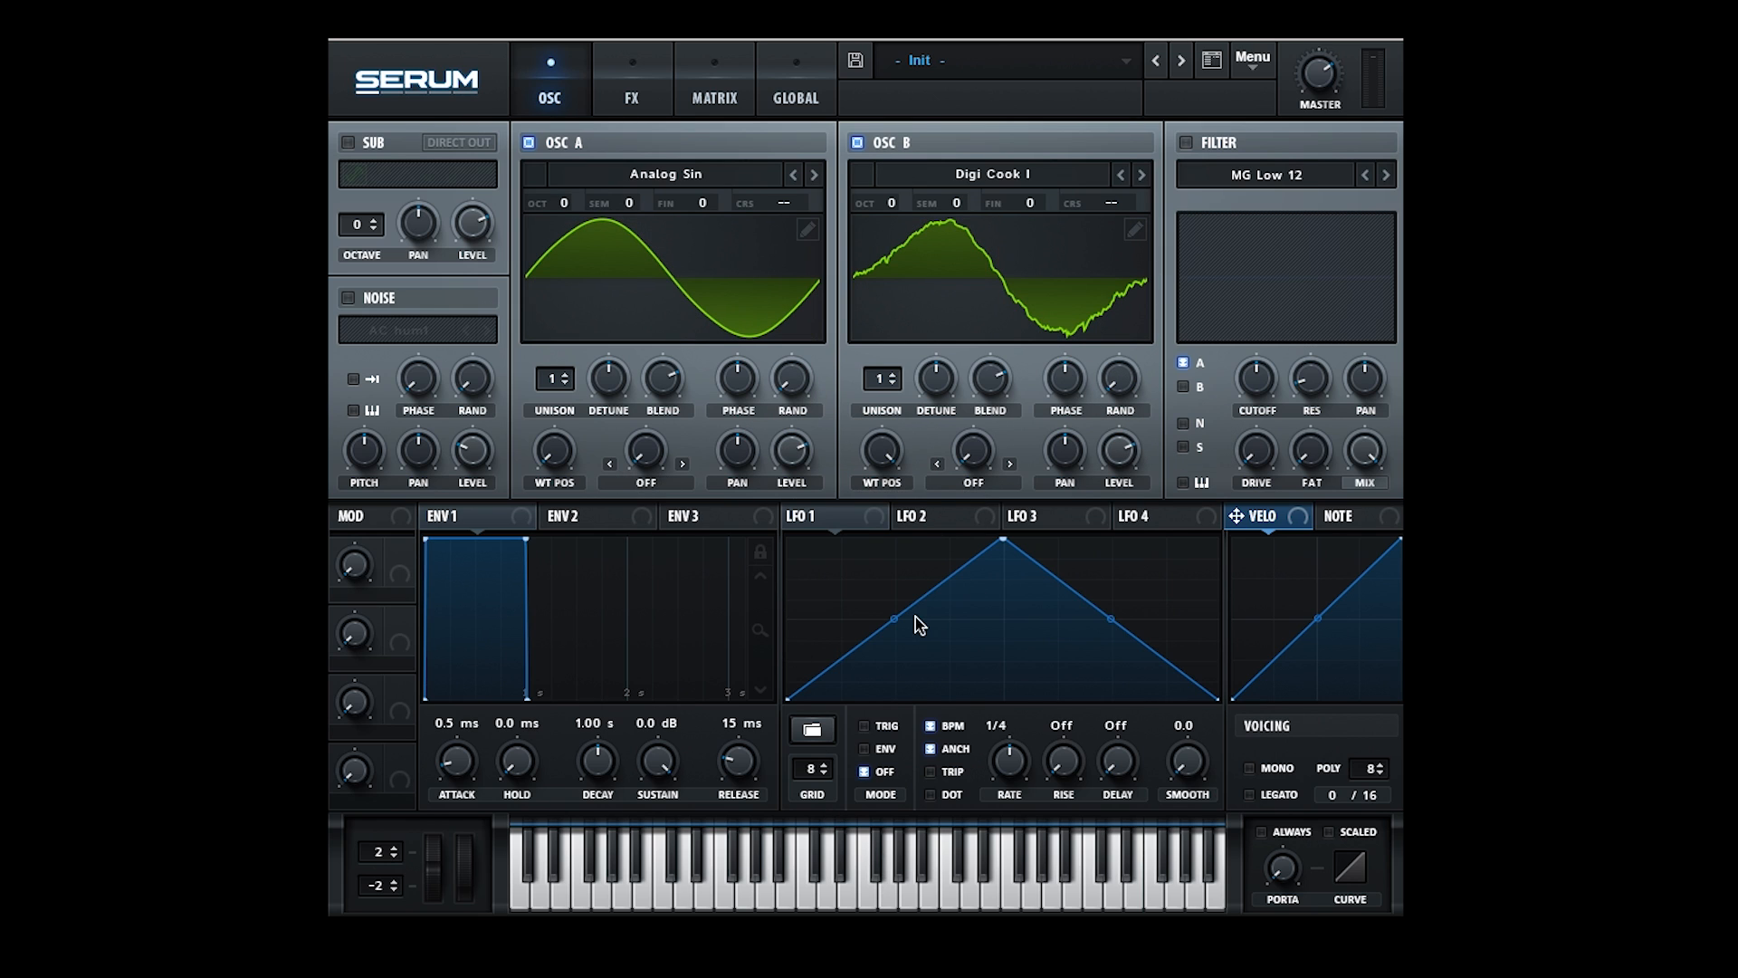
# - Reshape LFO 1 into a quick rounded rise peaking a quarter through the cycle, then a bowed fall ending at half height
pyautogui.moveTo(894, 613); pyautogui.dragTo(898, 603)
pyautogui.moveTo(1003, 550); pyautogui.dragTo(892, 549)
pyautogui.moveTo(1055, 628); pyautogui.dragTo(1056, 588)
pyautogui.doubleClick(1174, 642)
pyautogui.moveTo(1174, 642); pyautogui.dragTo(1224, 629)
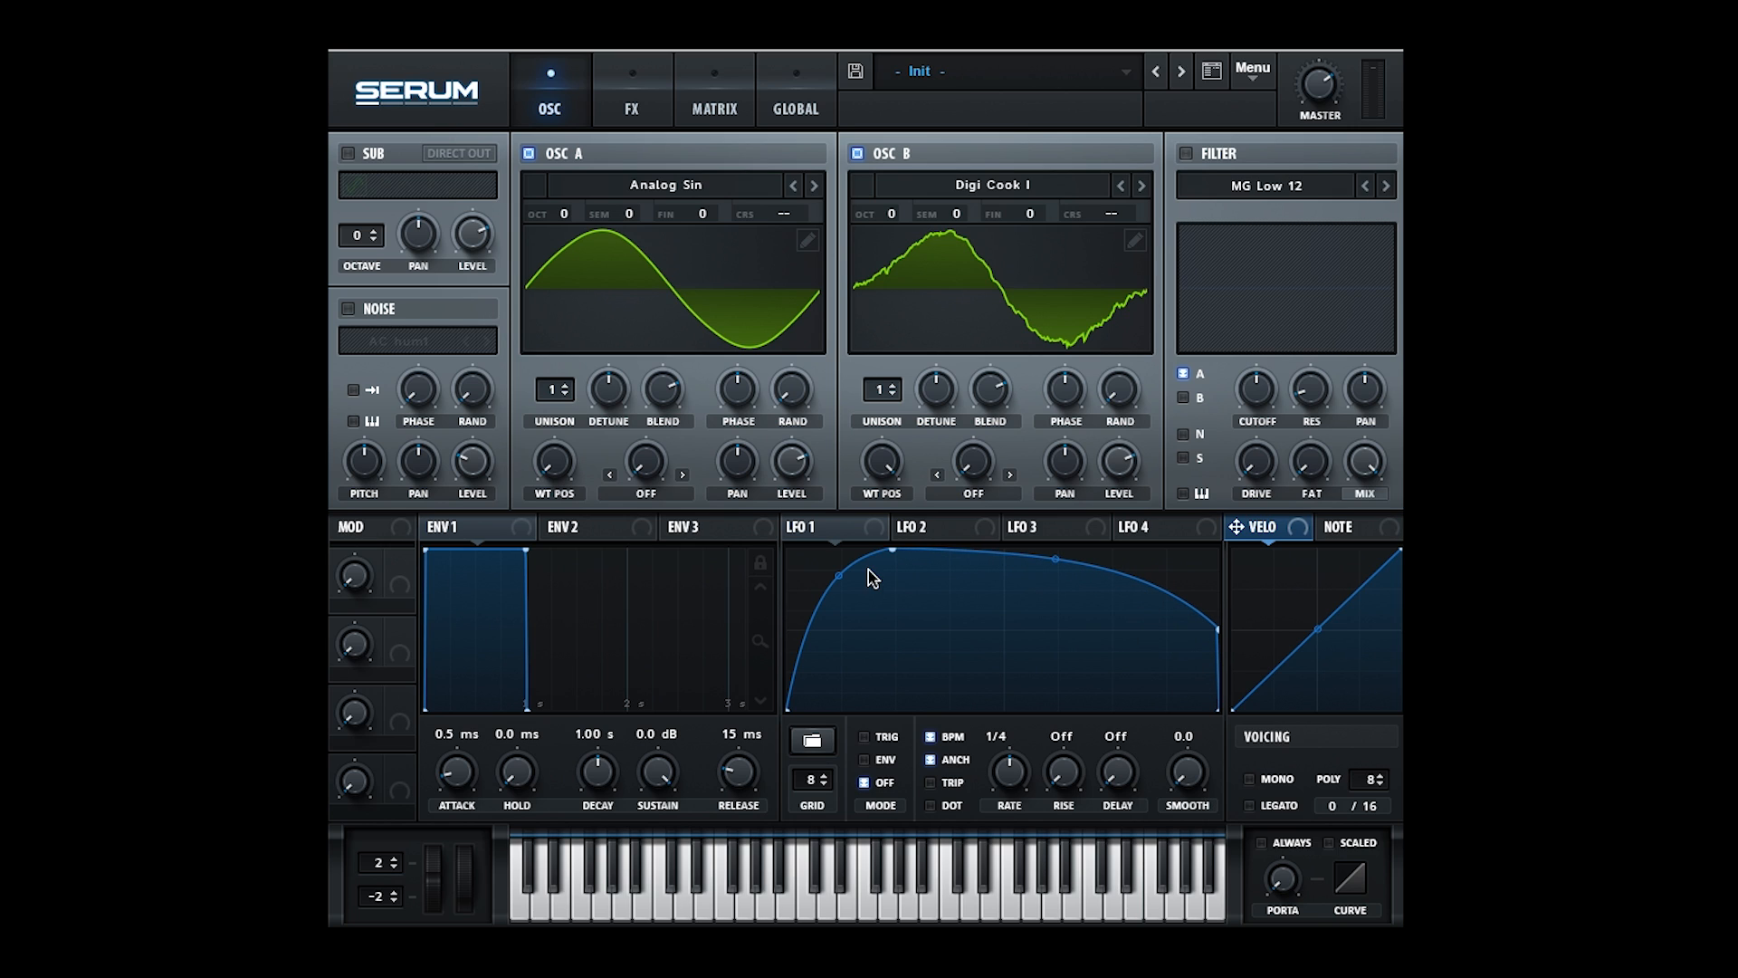
# - Set oscillator A's warp mode to FM (from B) and modulate the warp amount with LFO 1
pyautogui.click(639, 494)
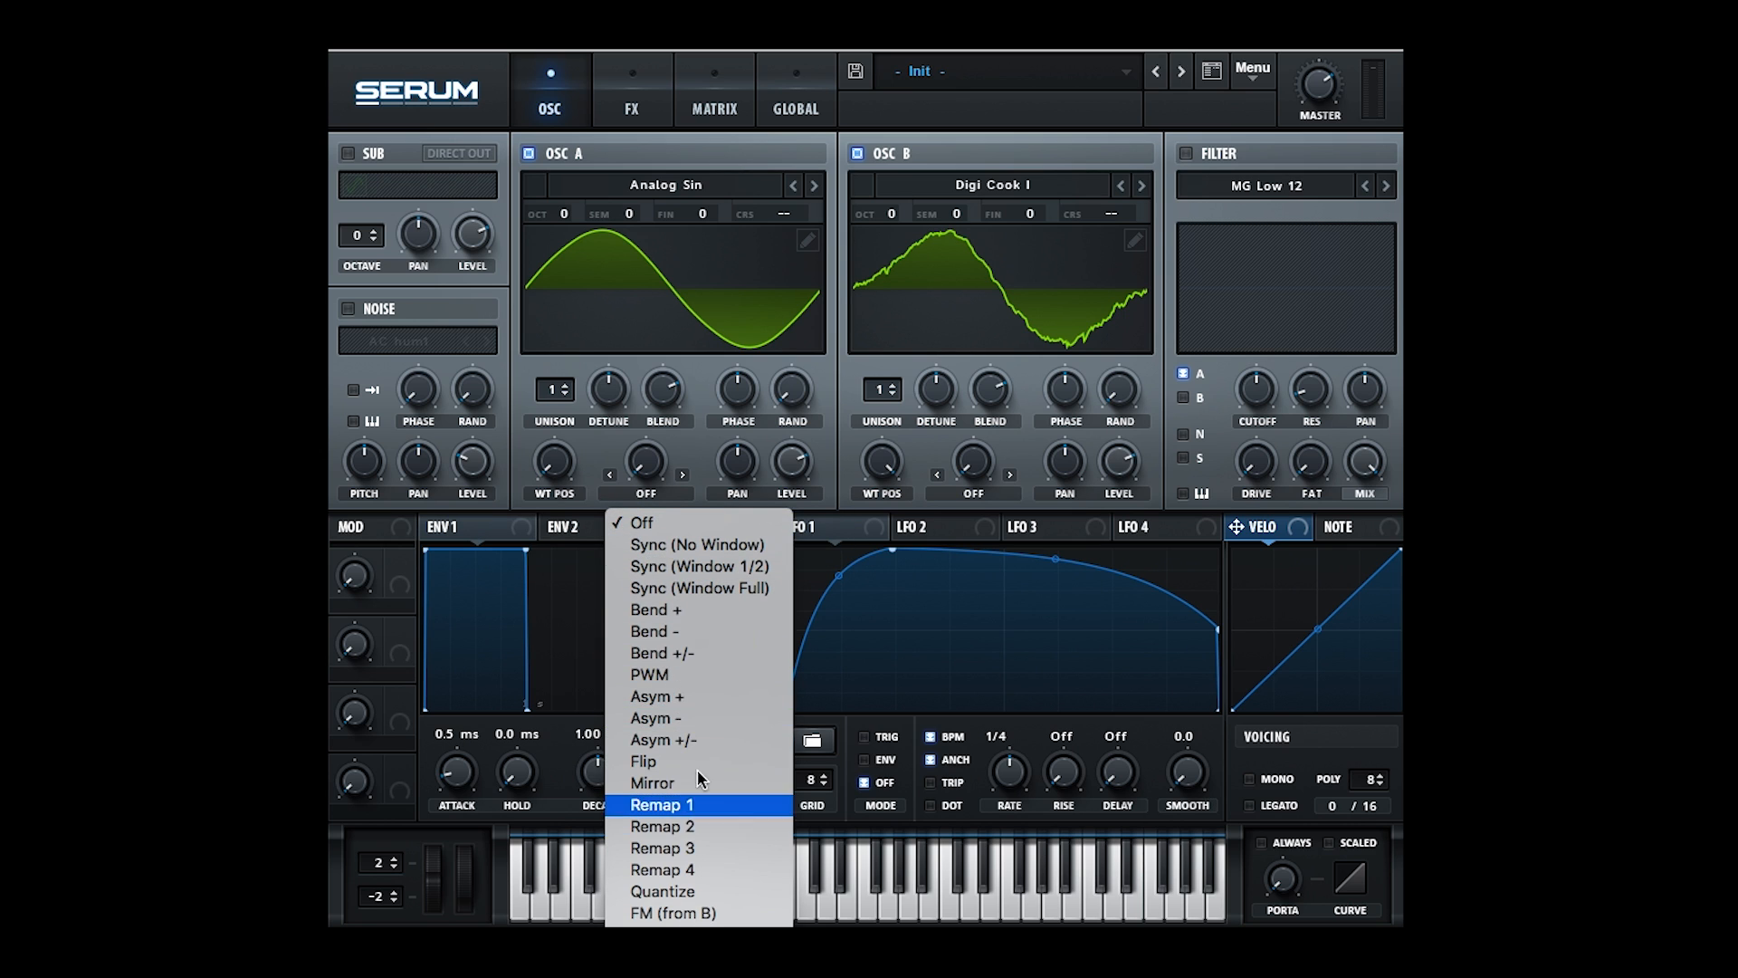
pyautogui.click(697, 910)
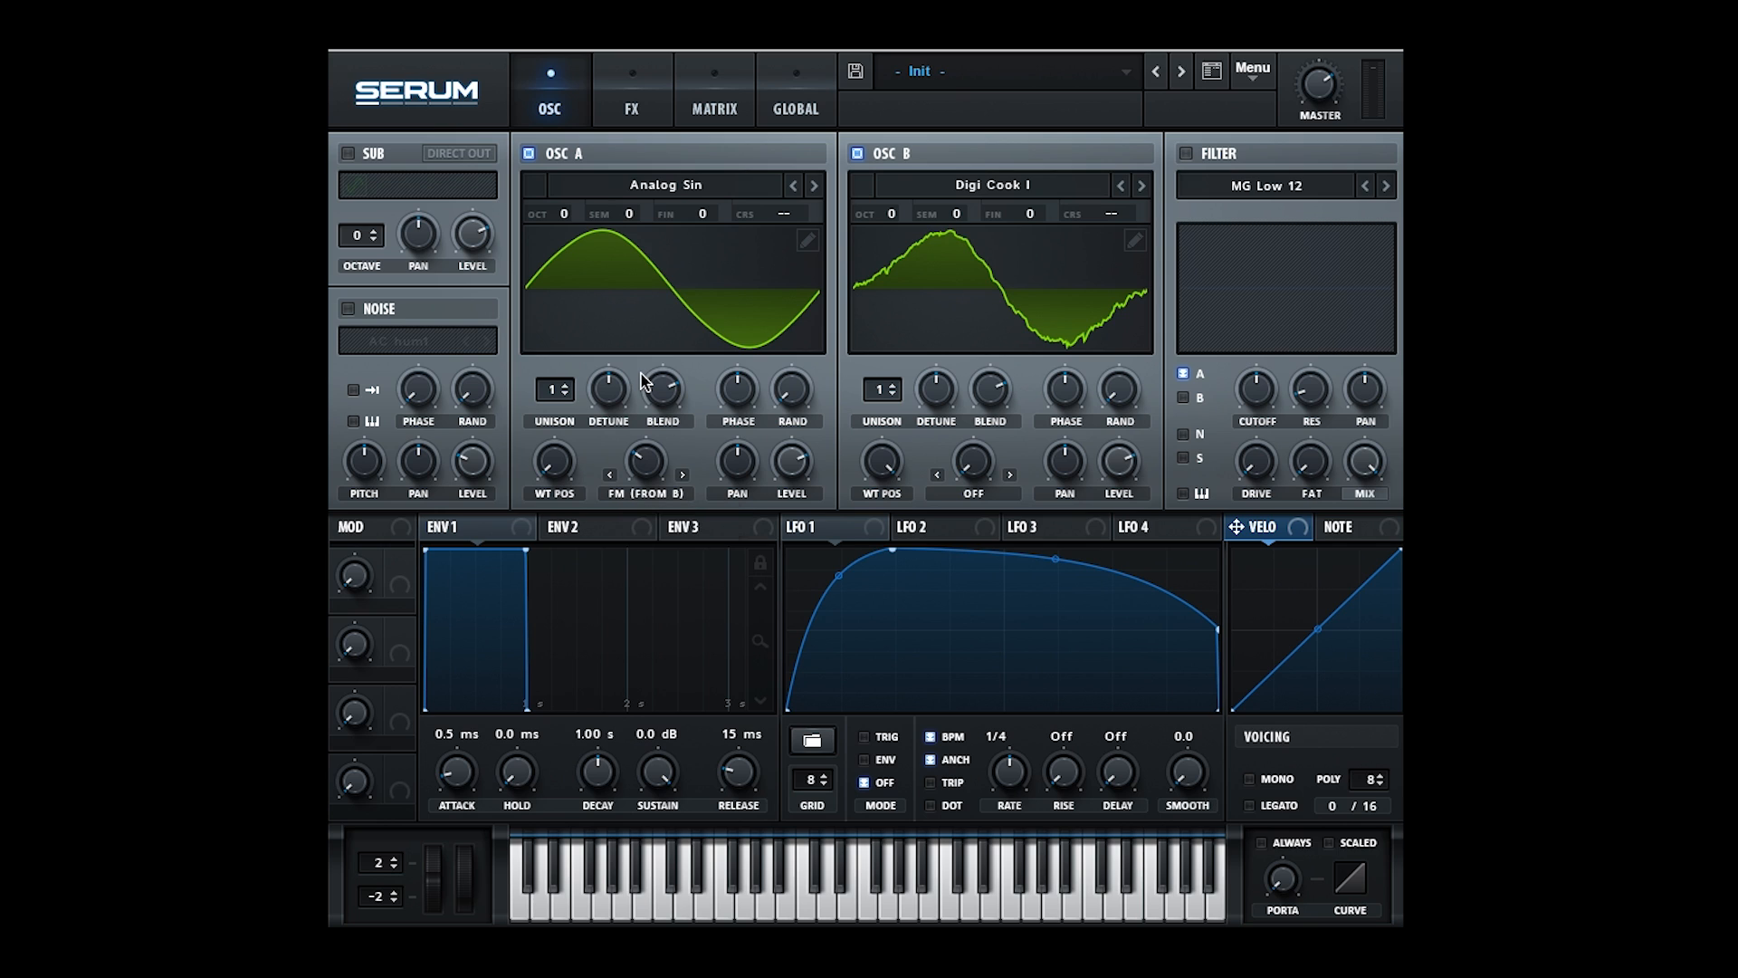
pyautogui.moveTo(837, 532); pyautogui.dragTo(650, 529)
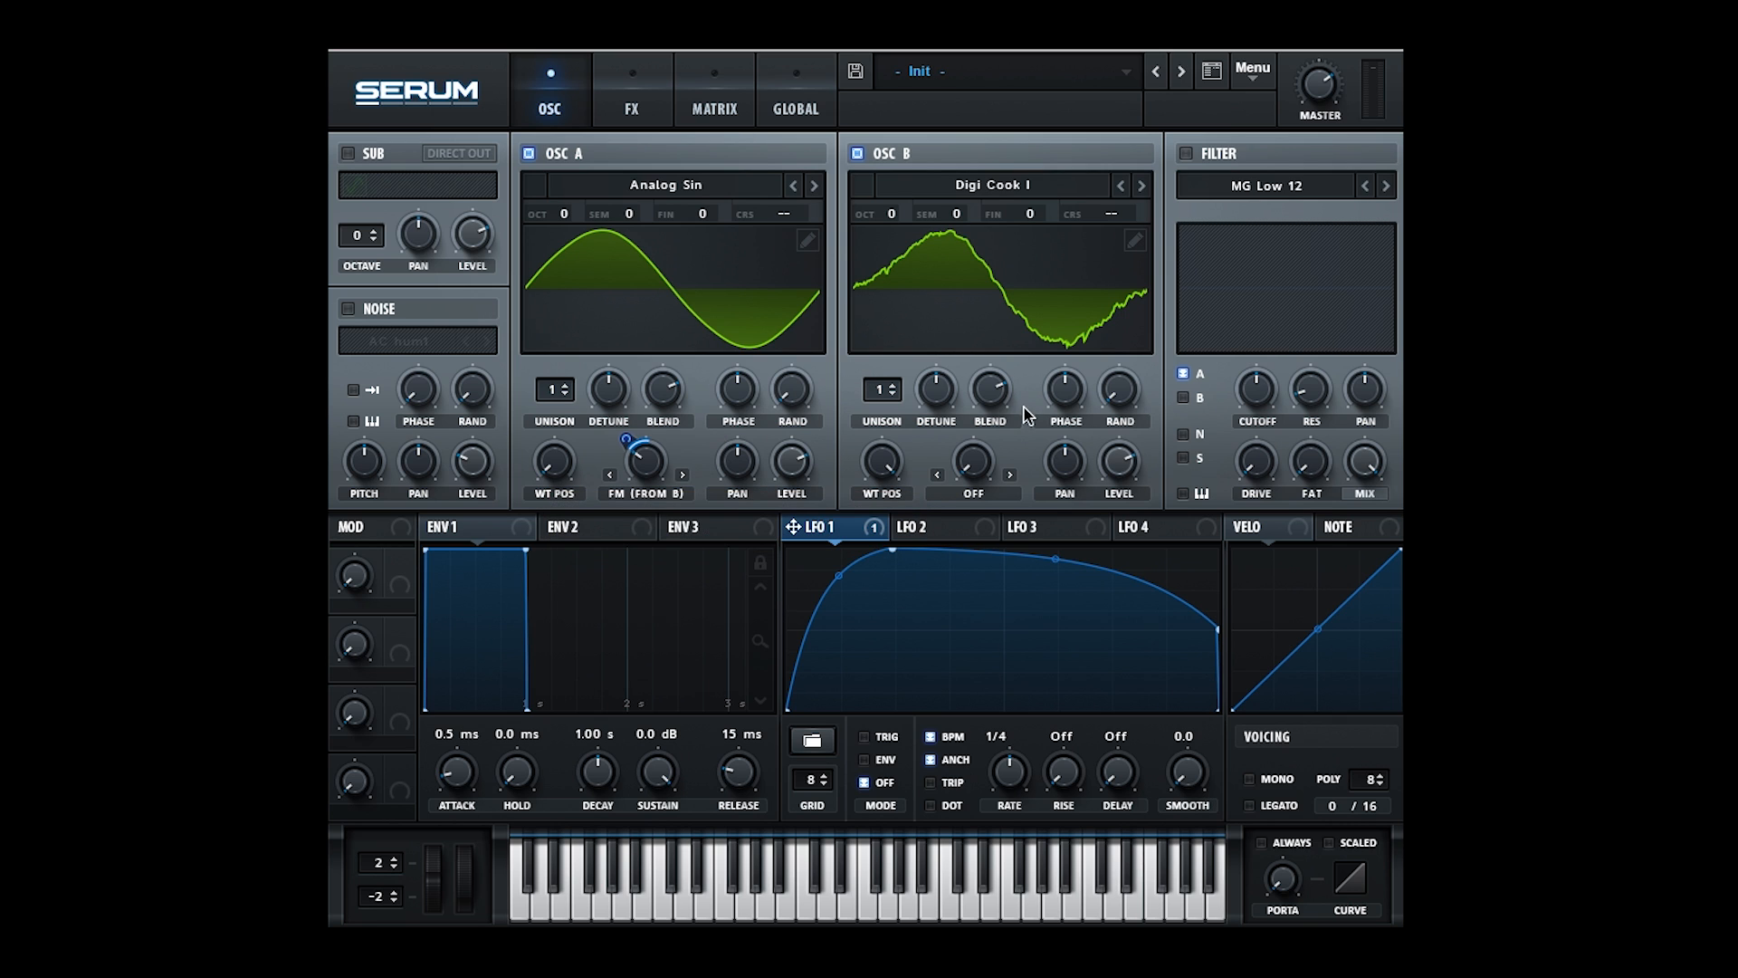
# - Set oscillator B's warp mode to Bend + and raise the bend amount moderately
pyautogui.click(974, 494)
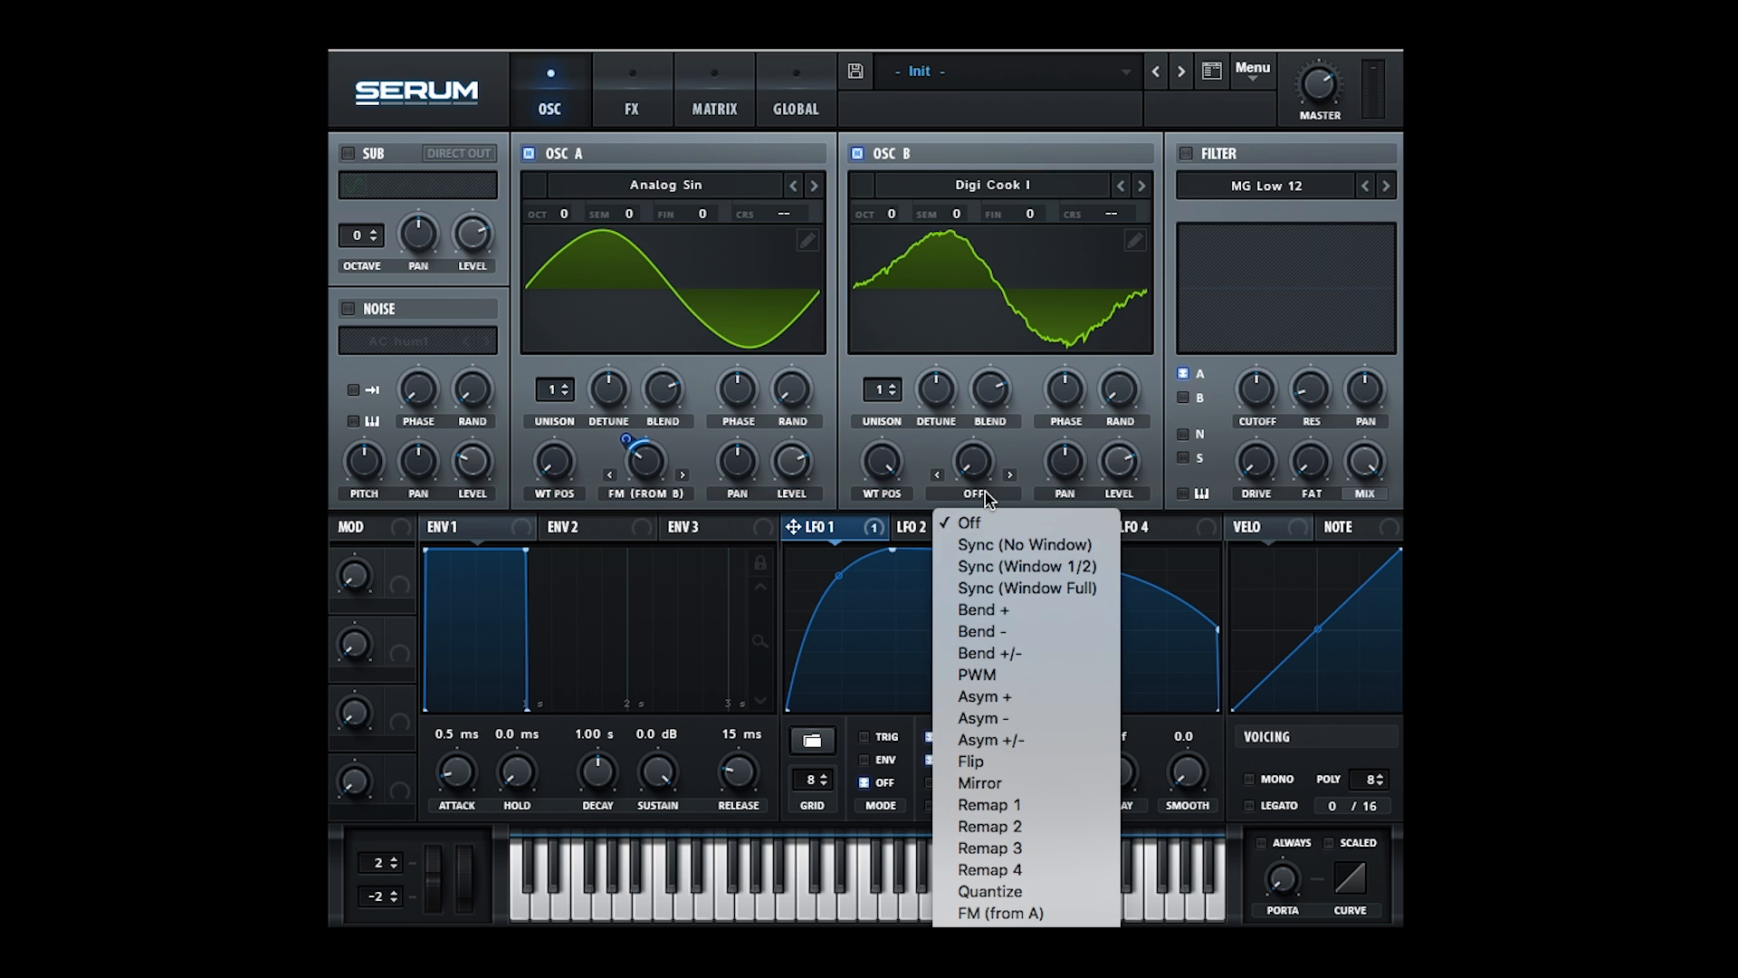
pyautogui.click(1017, 612)
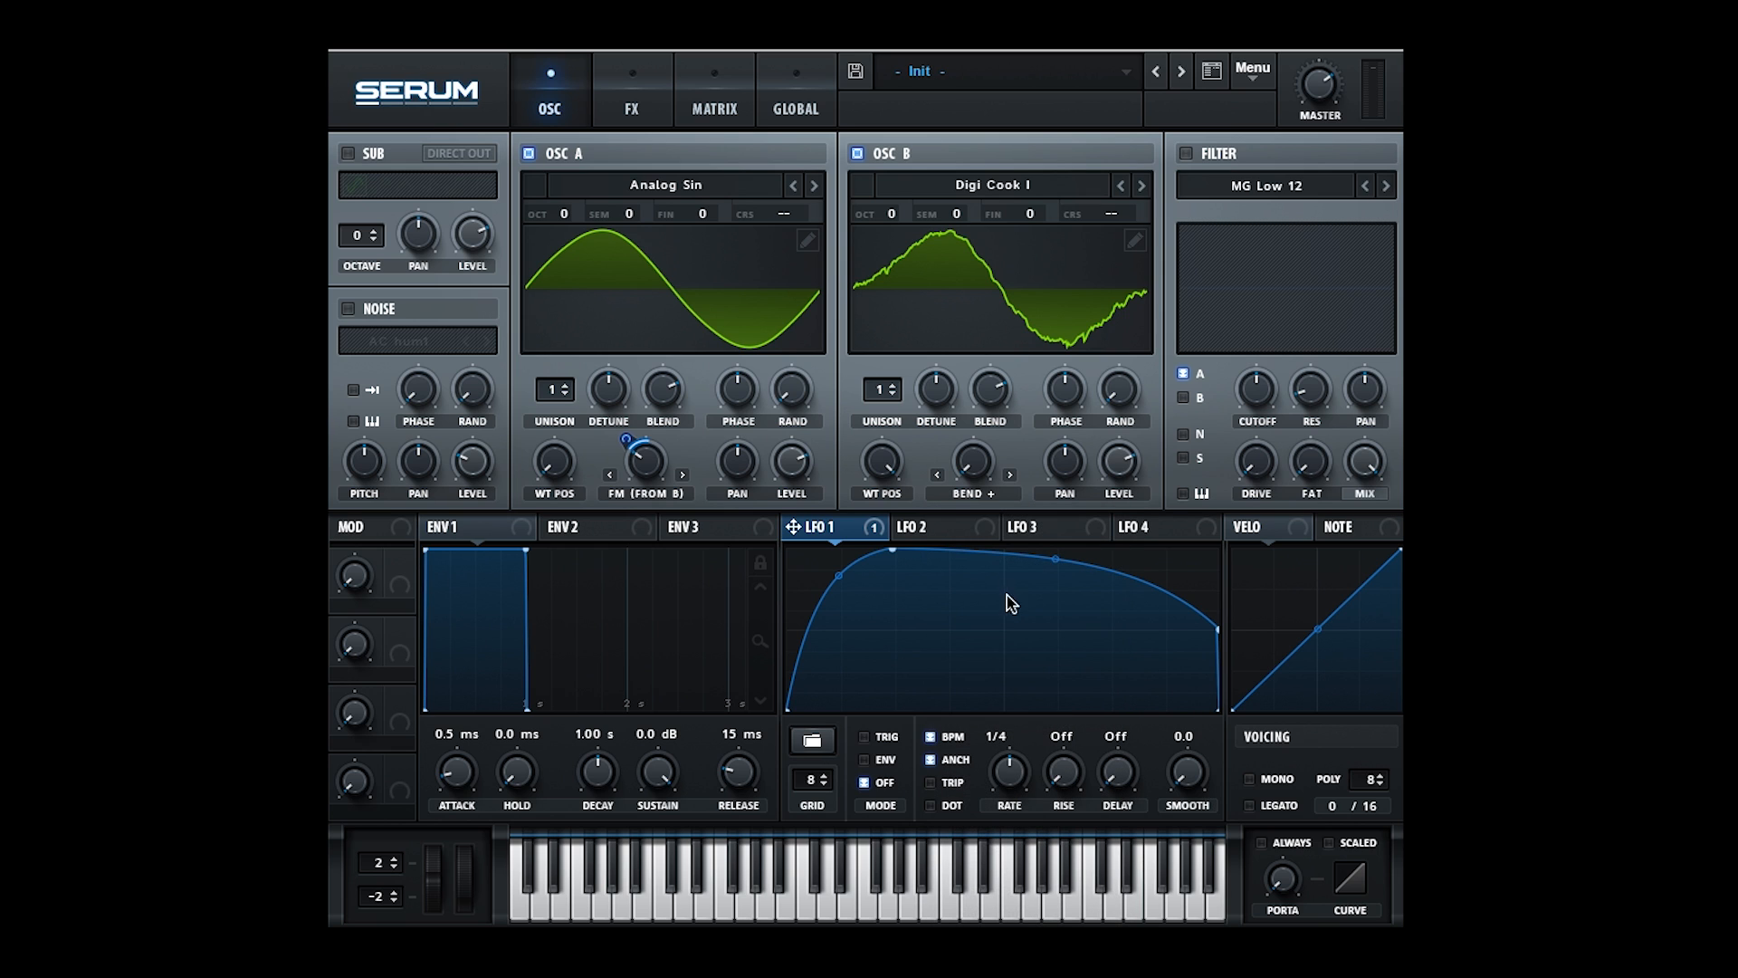
pyautogui.moveTo(984, 470); pyautogui.dragTo(987, 375)
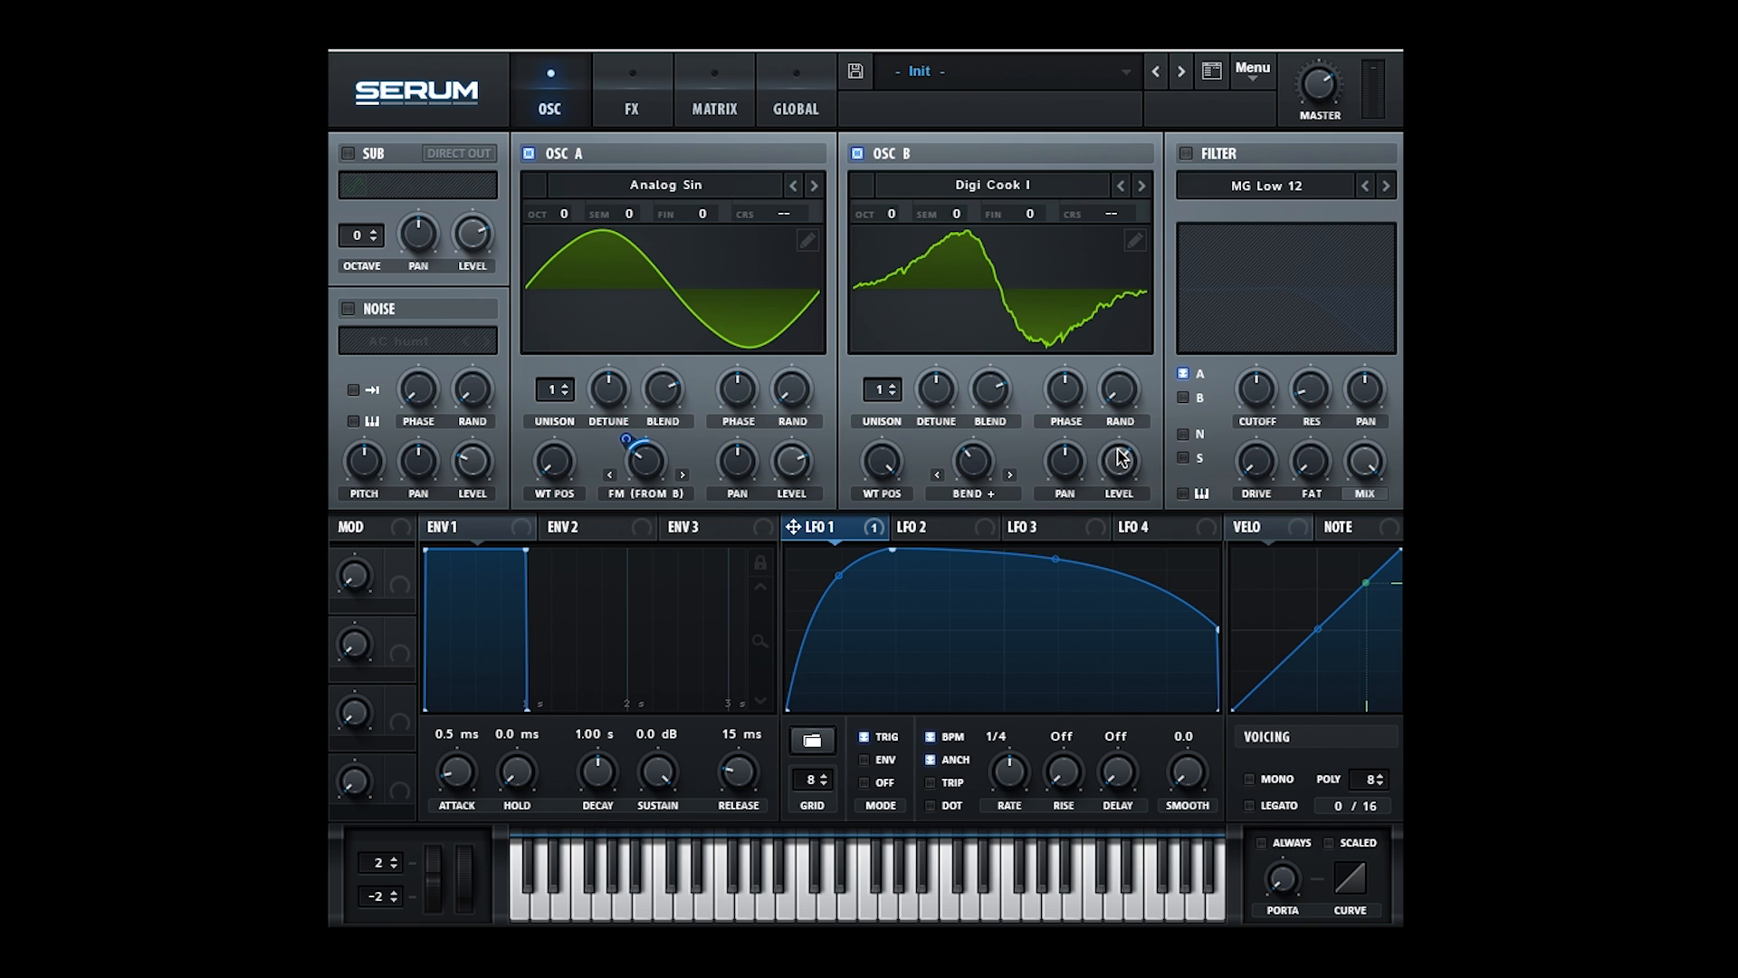
# - Turn oscillator B's level all the way down and set its octave to +1
pyautogui.moveTo(1126, 456); pyautogui.dragTo(1235, 770)
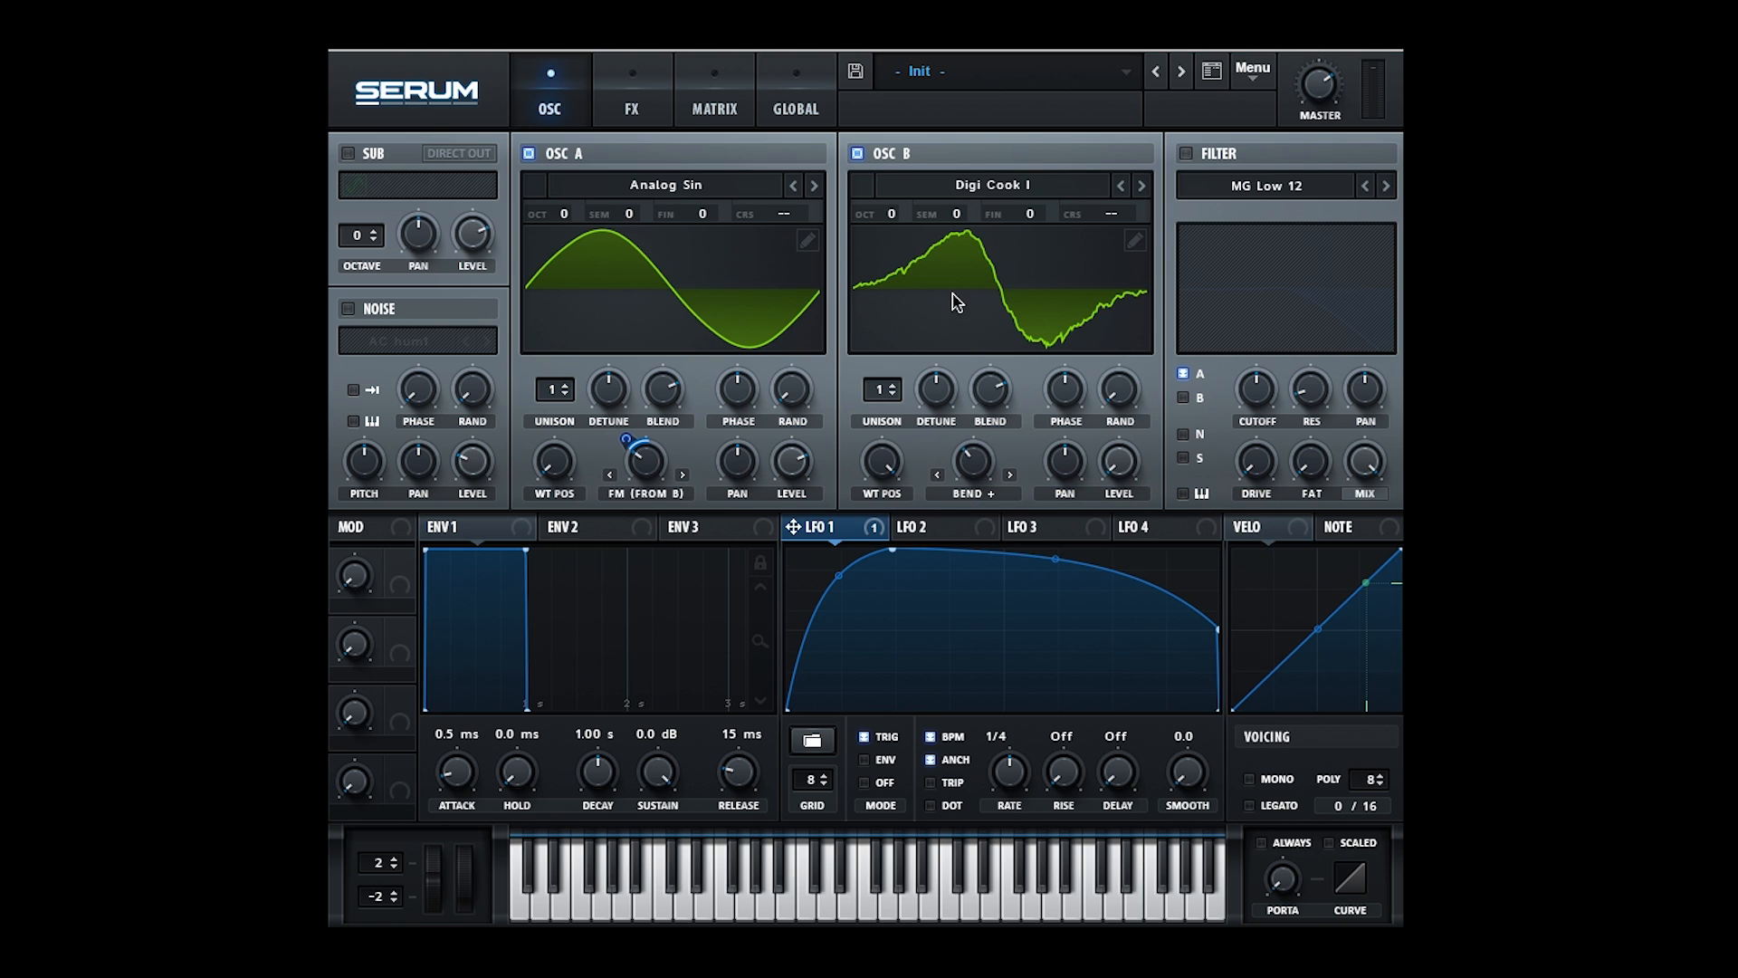
pyautogui.moveTo(894, 208); pyautogui.dragTo(893, 195)
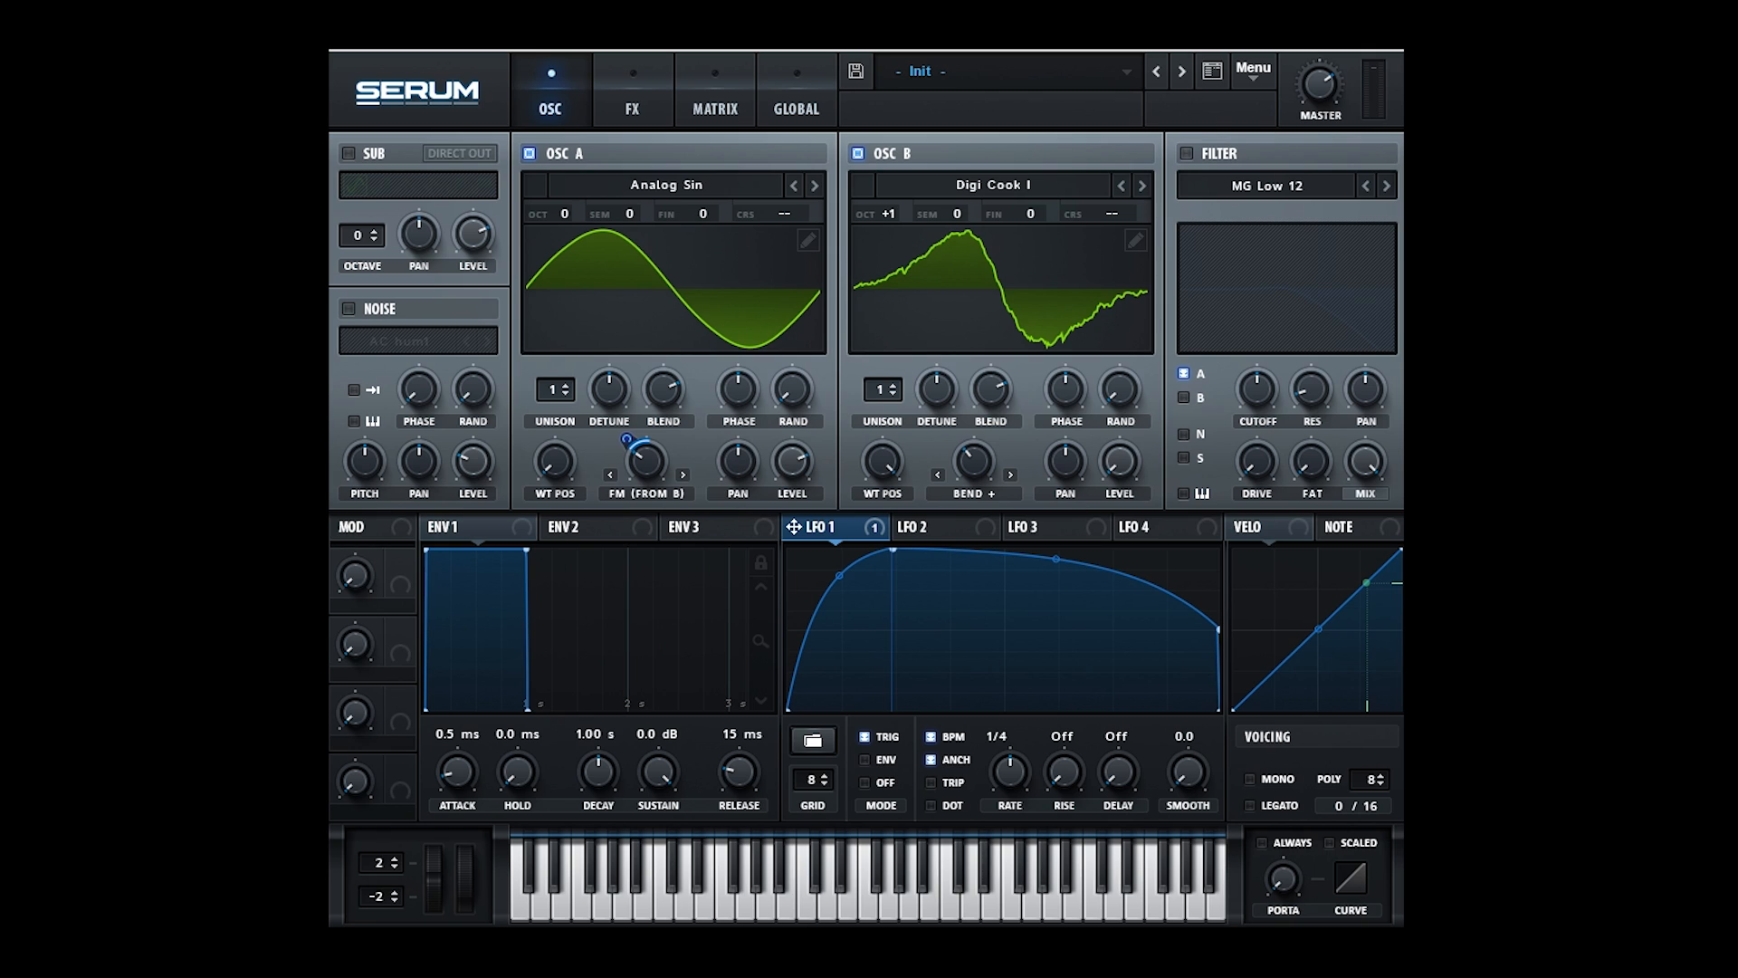
# - Enable the filter and set its type to HN 12 from the Multi category
pyautogui.click(1188, 155)
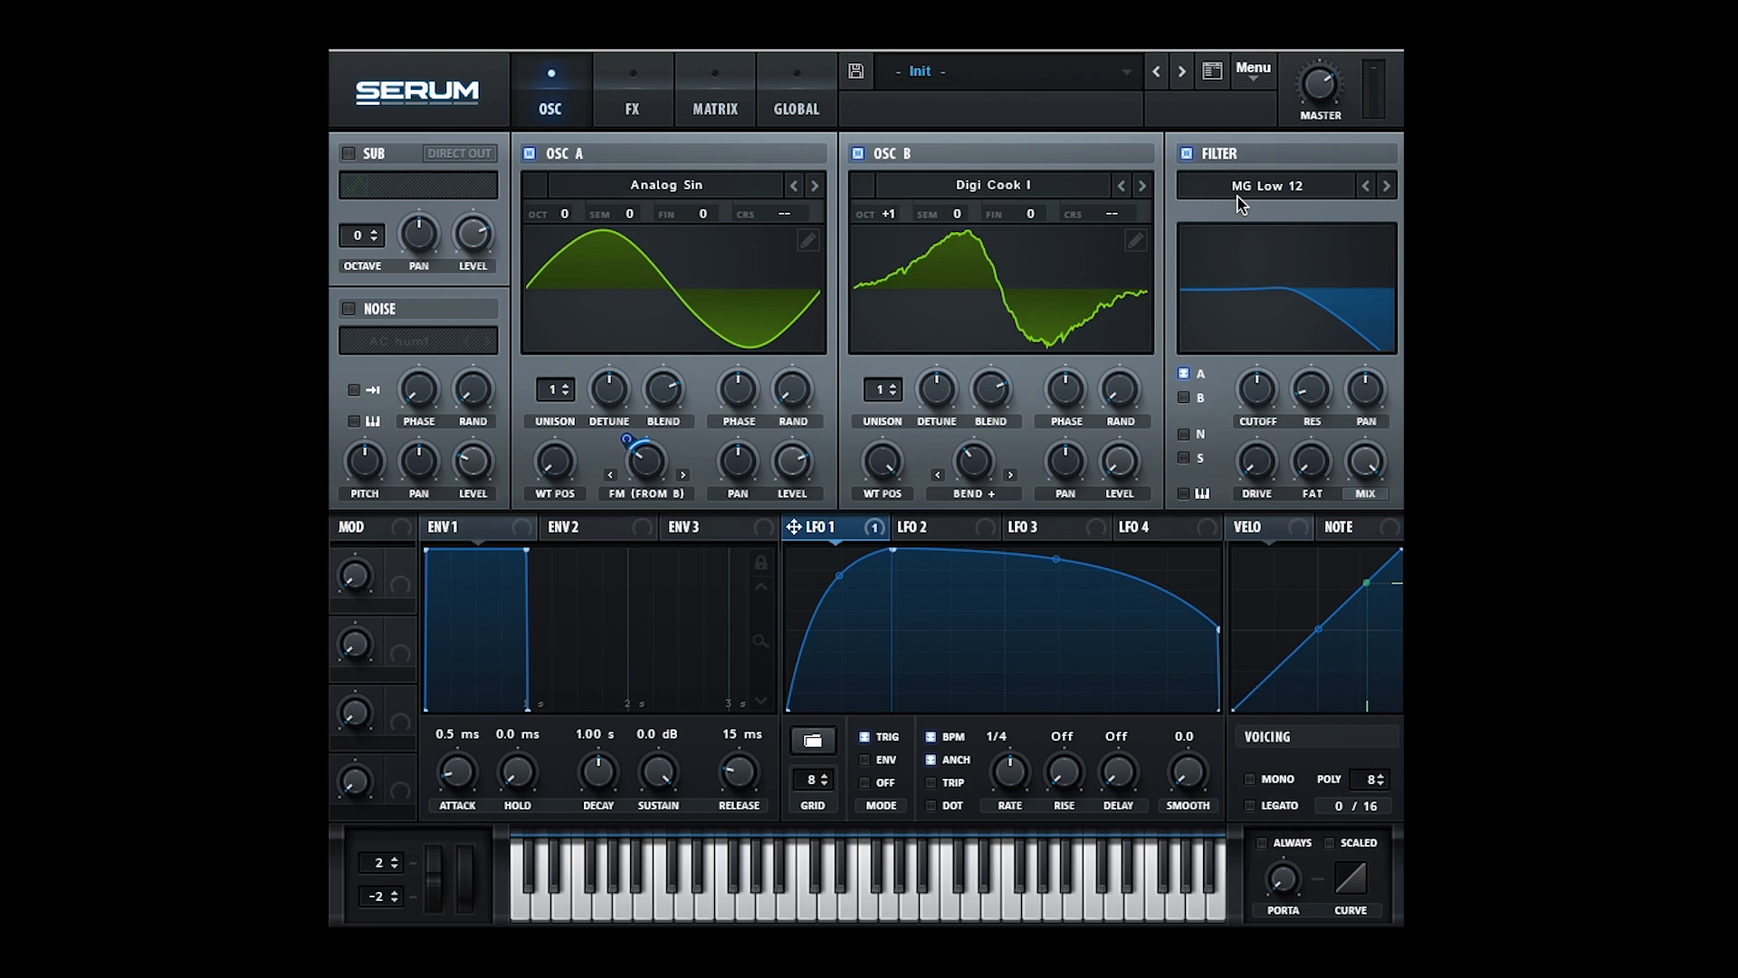
pyautogui.click(1240, 191)
pyautogui.moveTo(1244, 226)
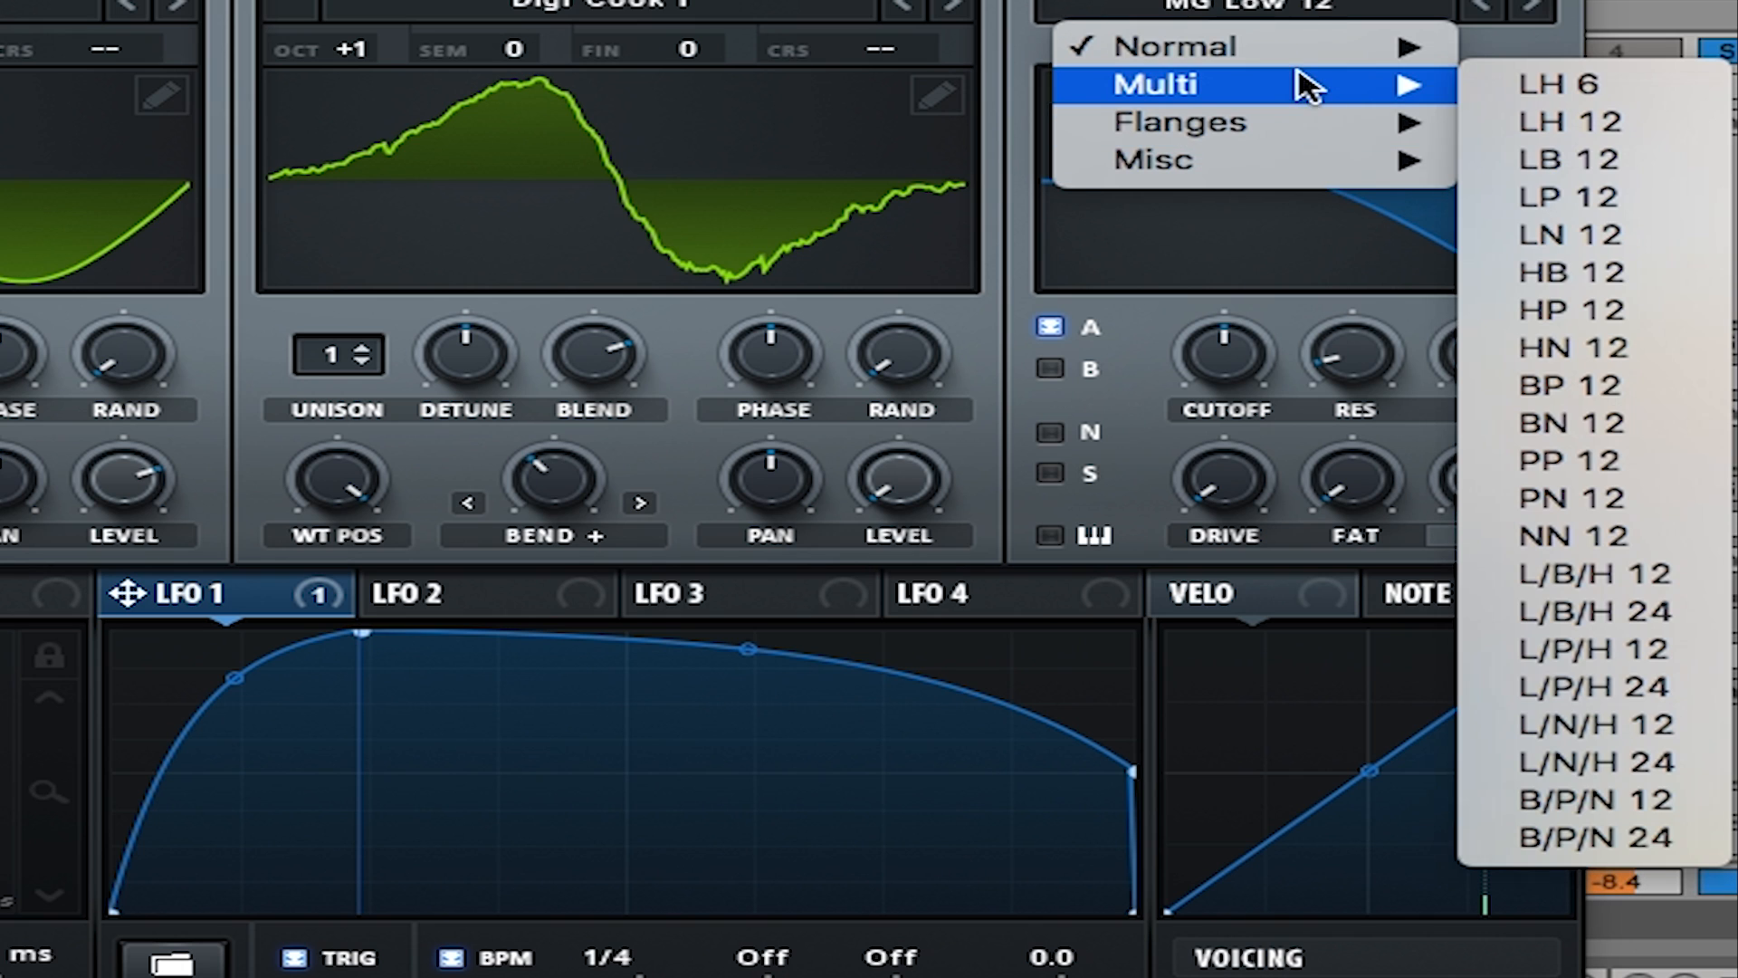
pyautogui.click(1539, 350)
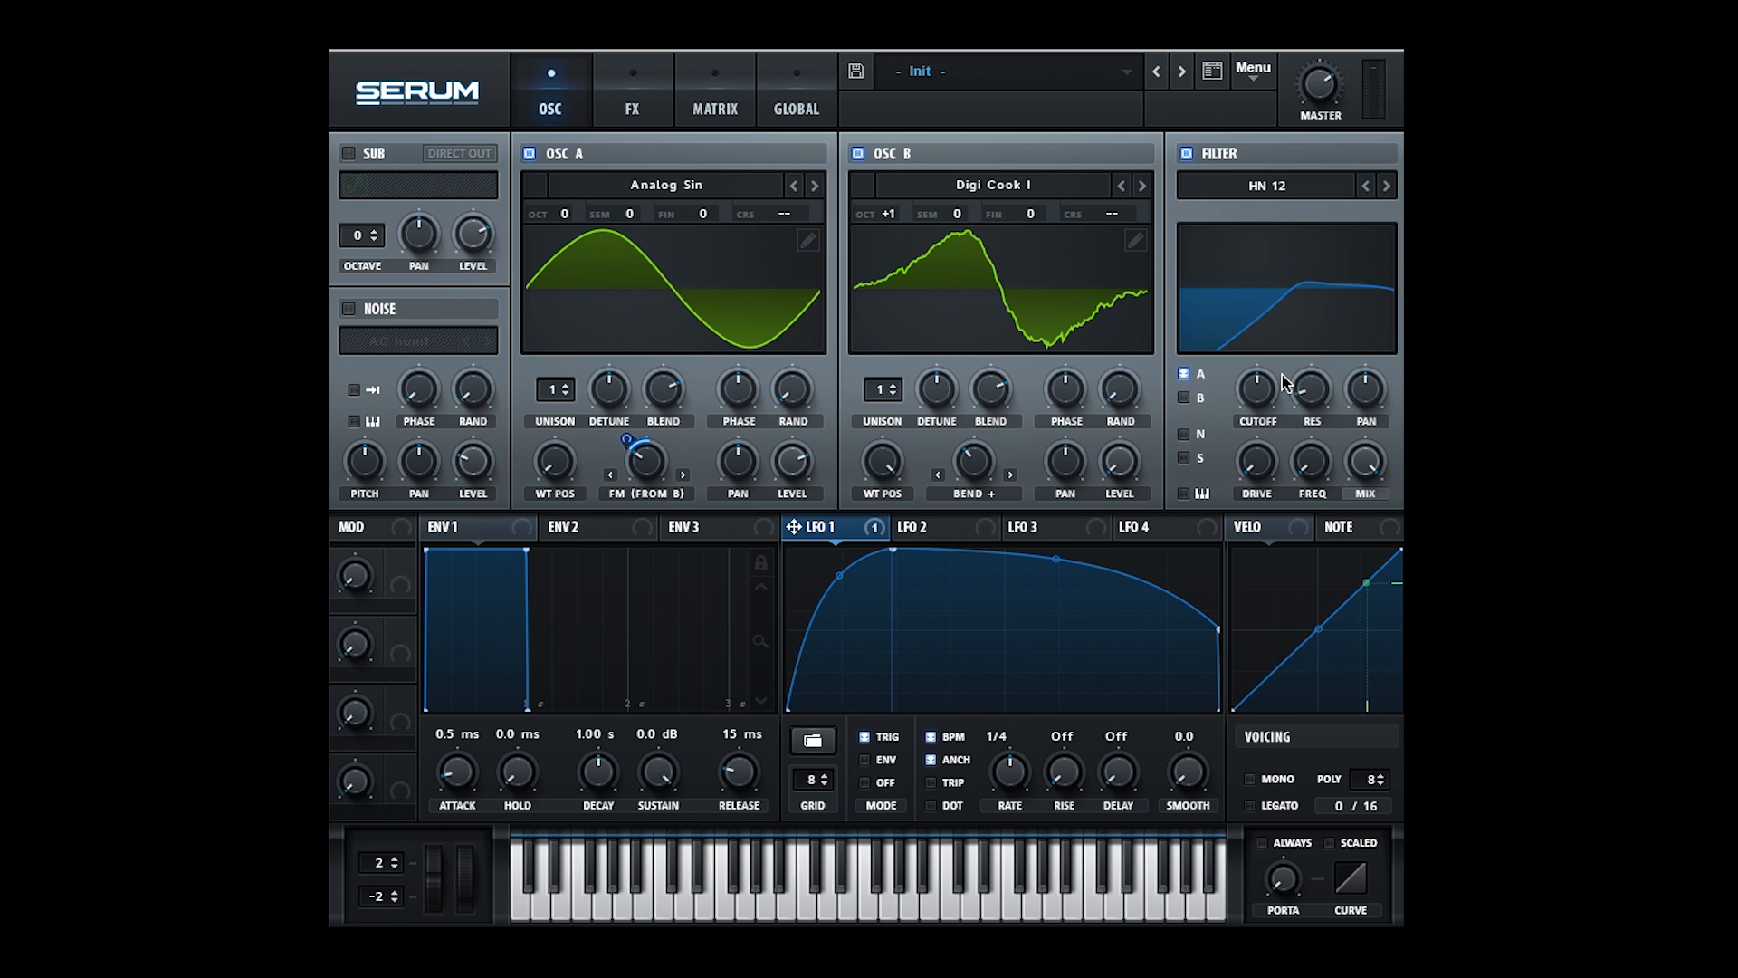
# - Modulate the filter cutoff with LFO 1 from a lowered base cutoff, using only a small modulation amount
pyautogui.moveTo(869, 530); pyautogui.dragTo(1257, 444)
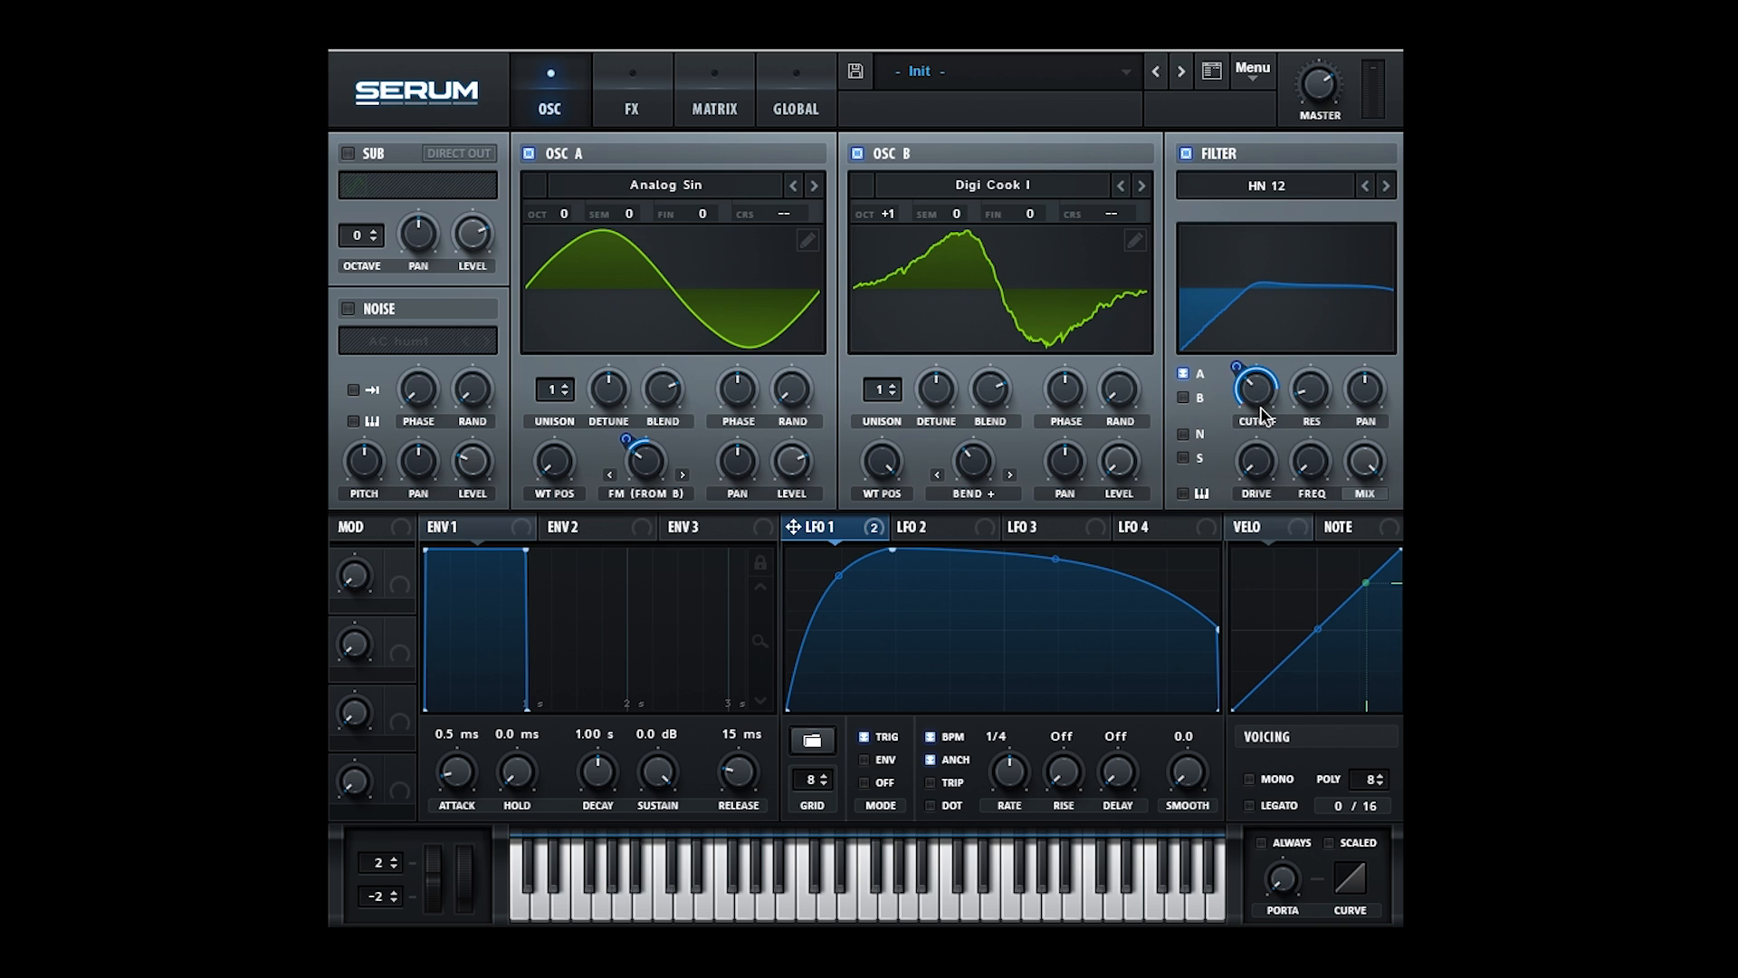
pyautogui.moveTo(1262, 409)
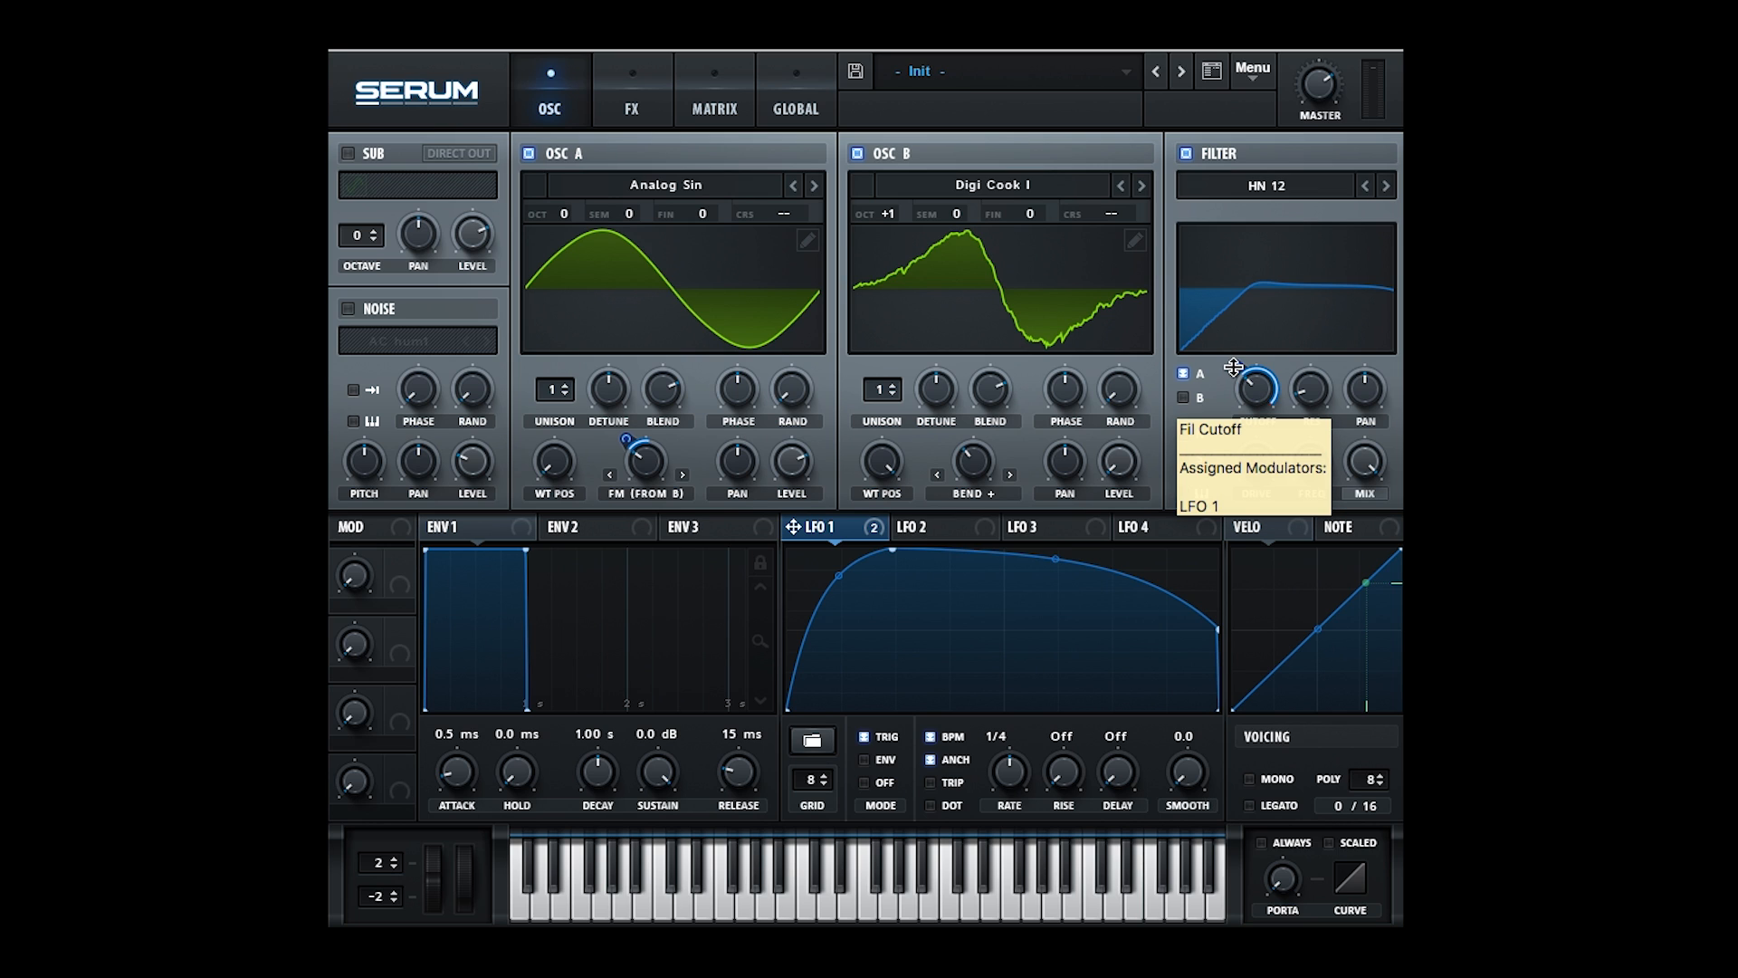
pyautogui.moveTo(1234, 366); pyautogui.dragTo(1253, 513)
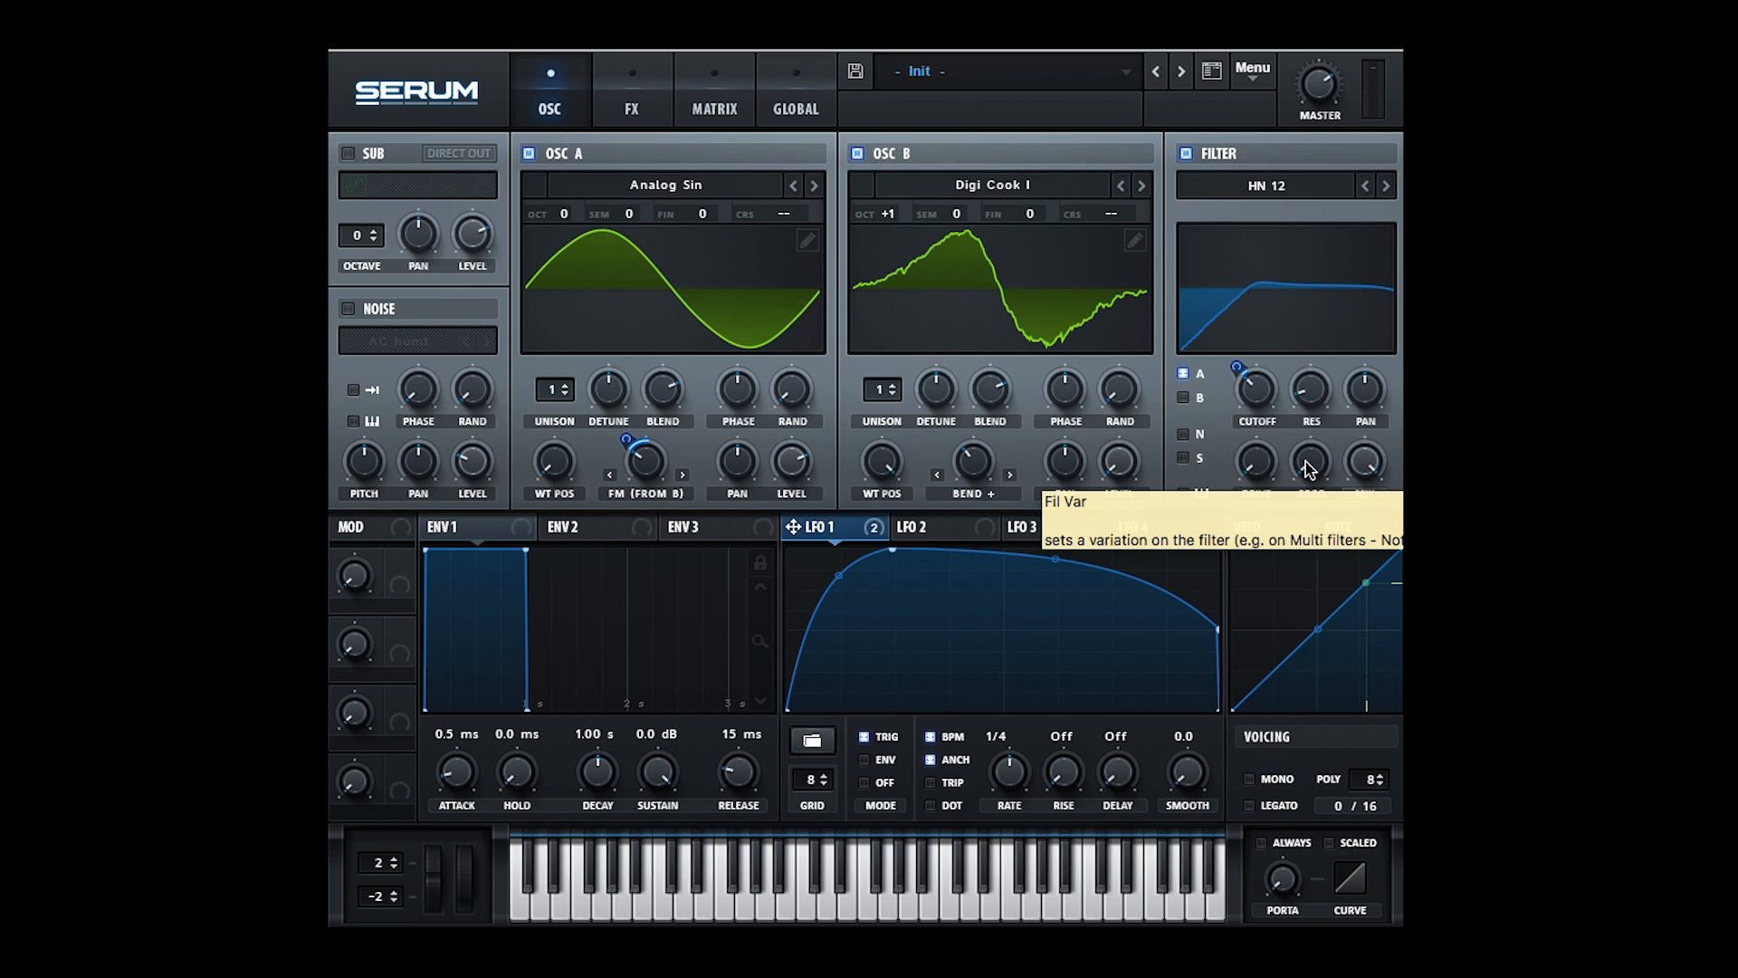
# - Set the filter's Freq to about 71%, modulate it with LFO 1 by about -10, and raise the filter drive
pyautogui.moveTo(1310, 460); pyautogui.dragTo(1334, 300)
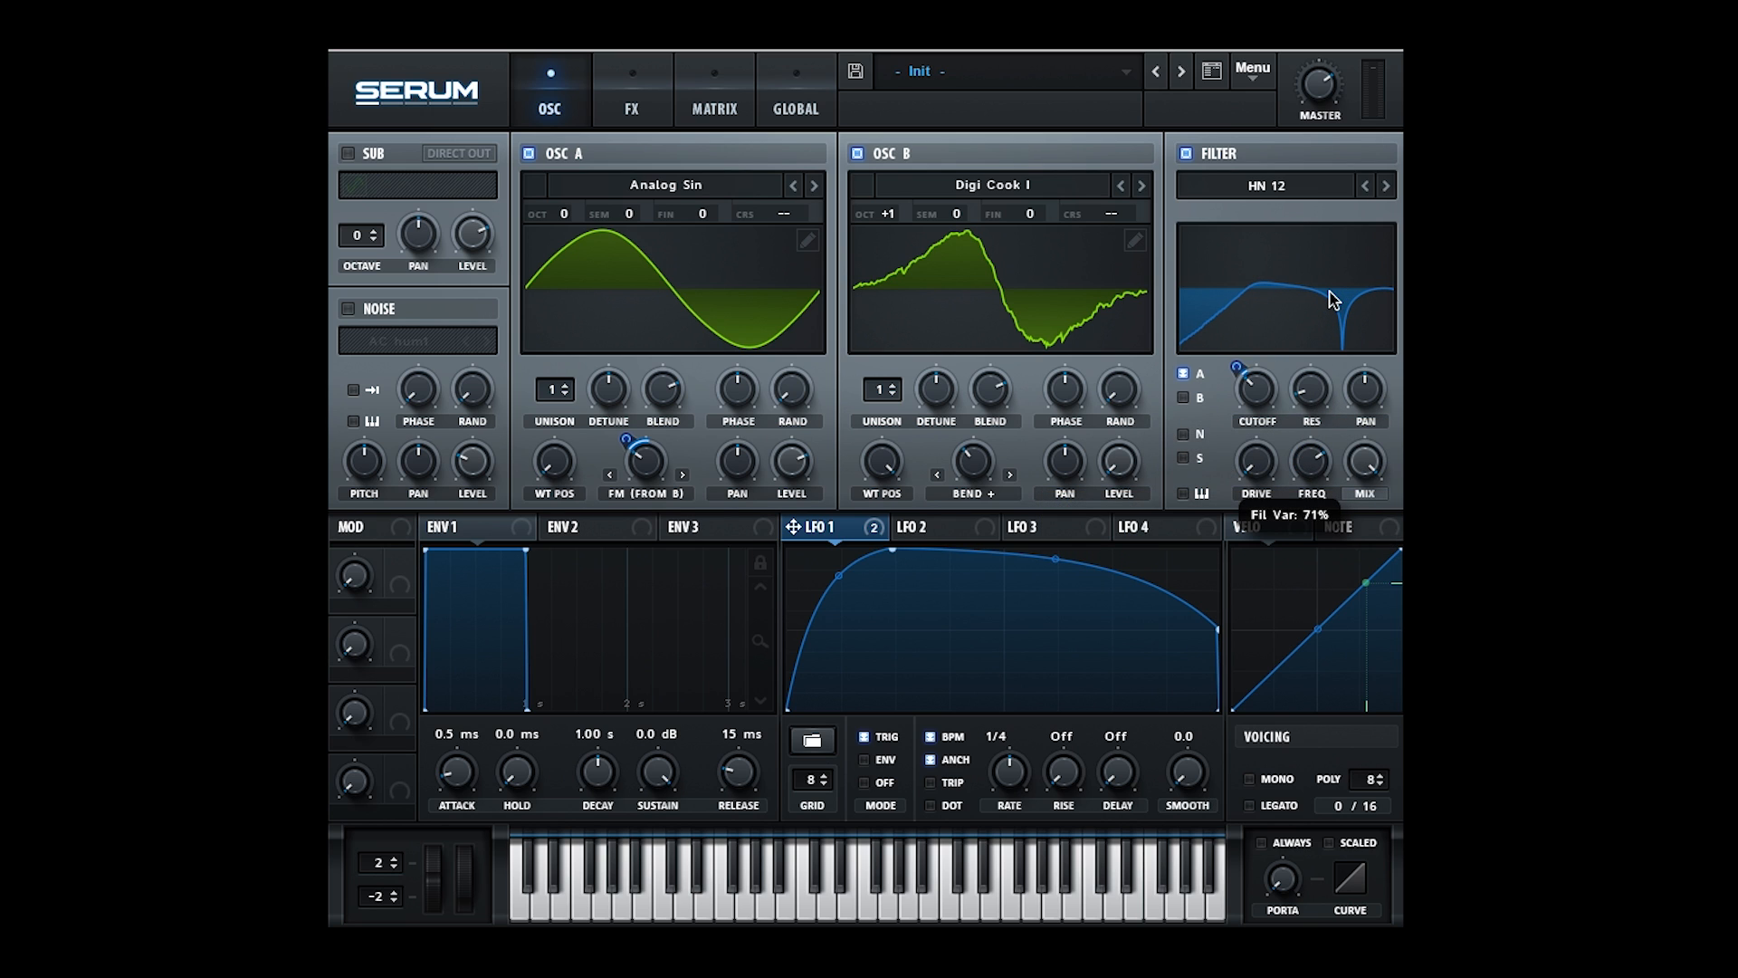
pyautogui.moveTo(871, 529); pyautogui.dragTo(1301, 504)
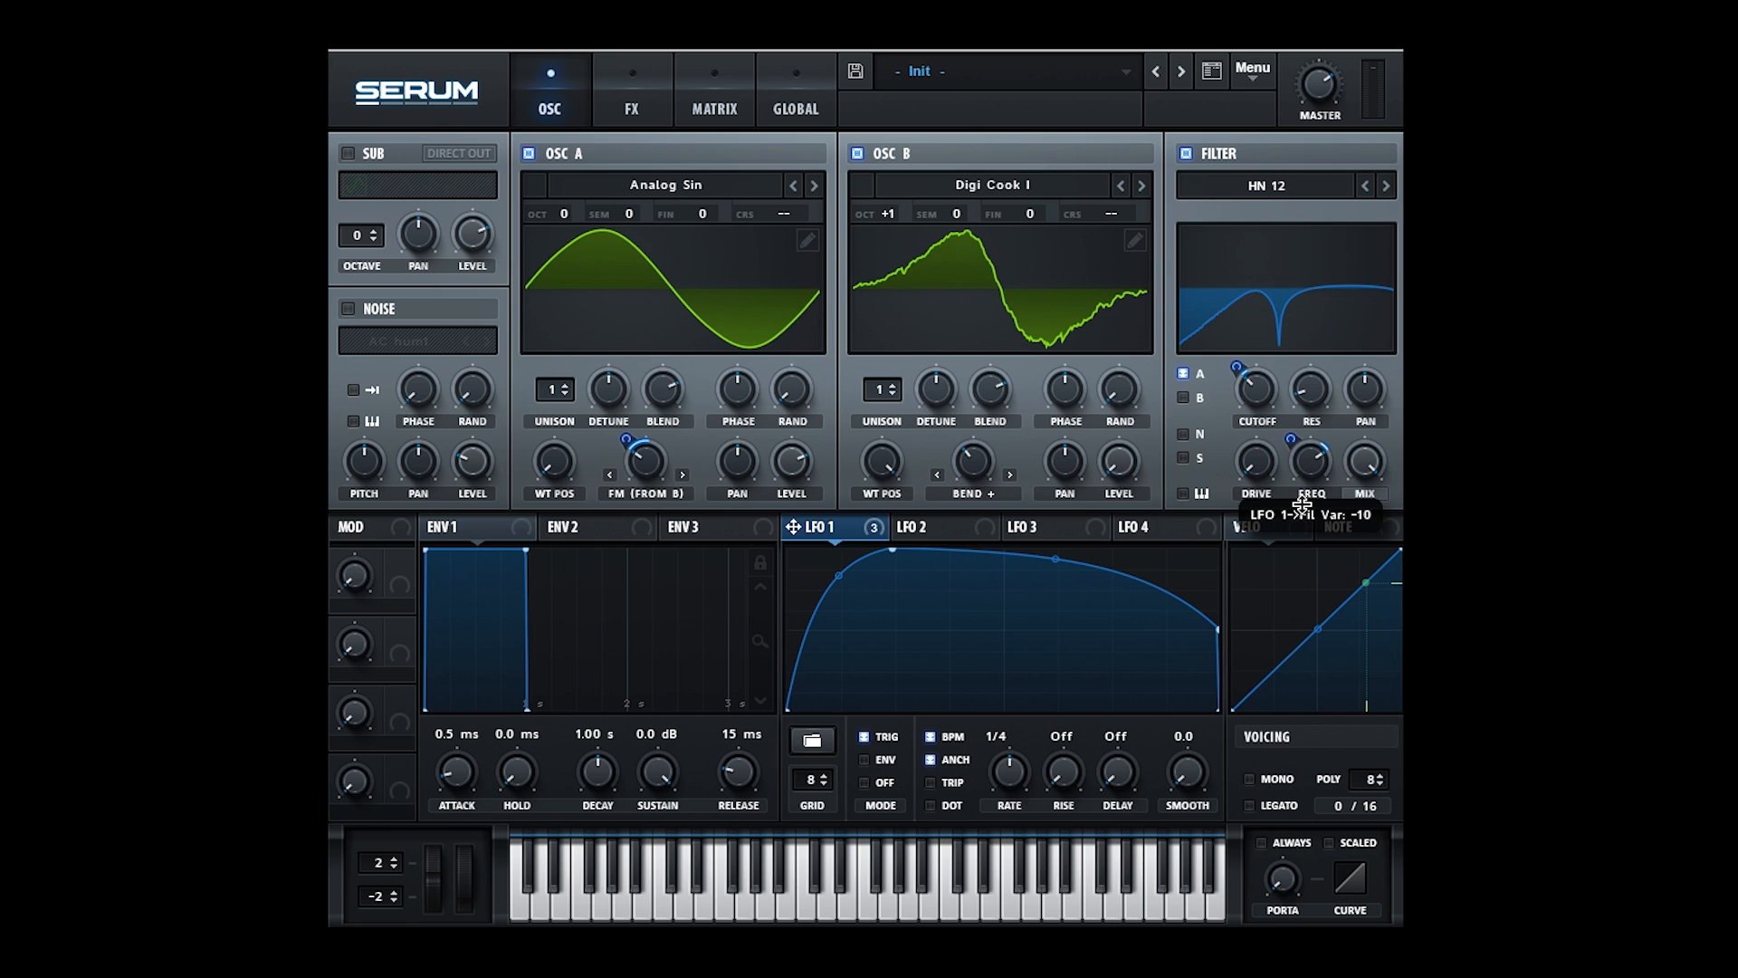
pyautogui.moveTo(1302, 505); pyautogui.dragTo(1302, 503)
pyautogui.moveTo(1252, 465); pyautogui.dragTo(1243, 400)
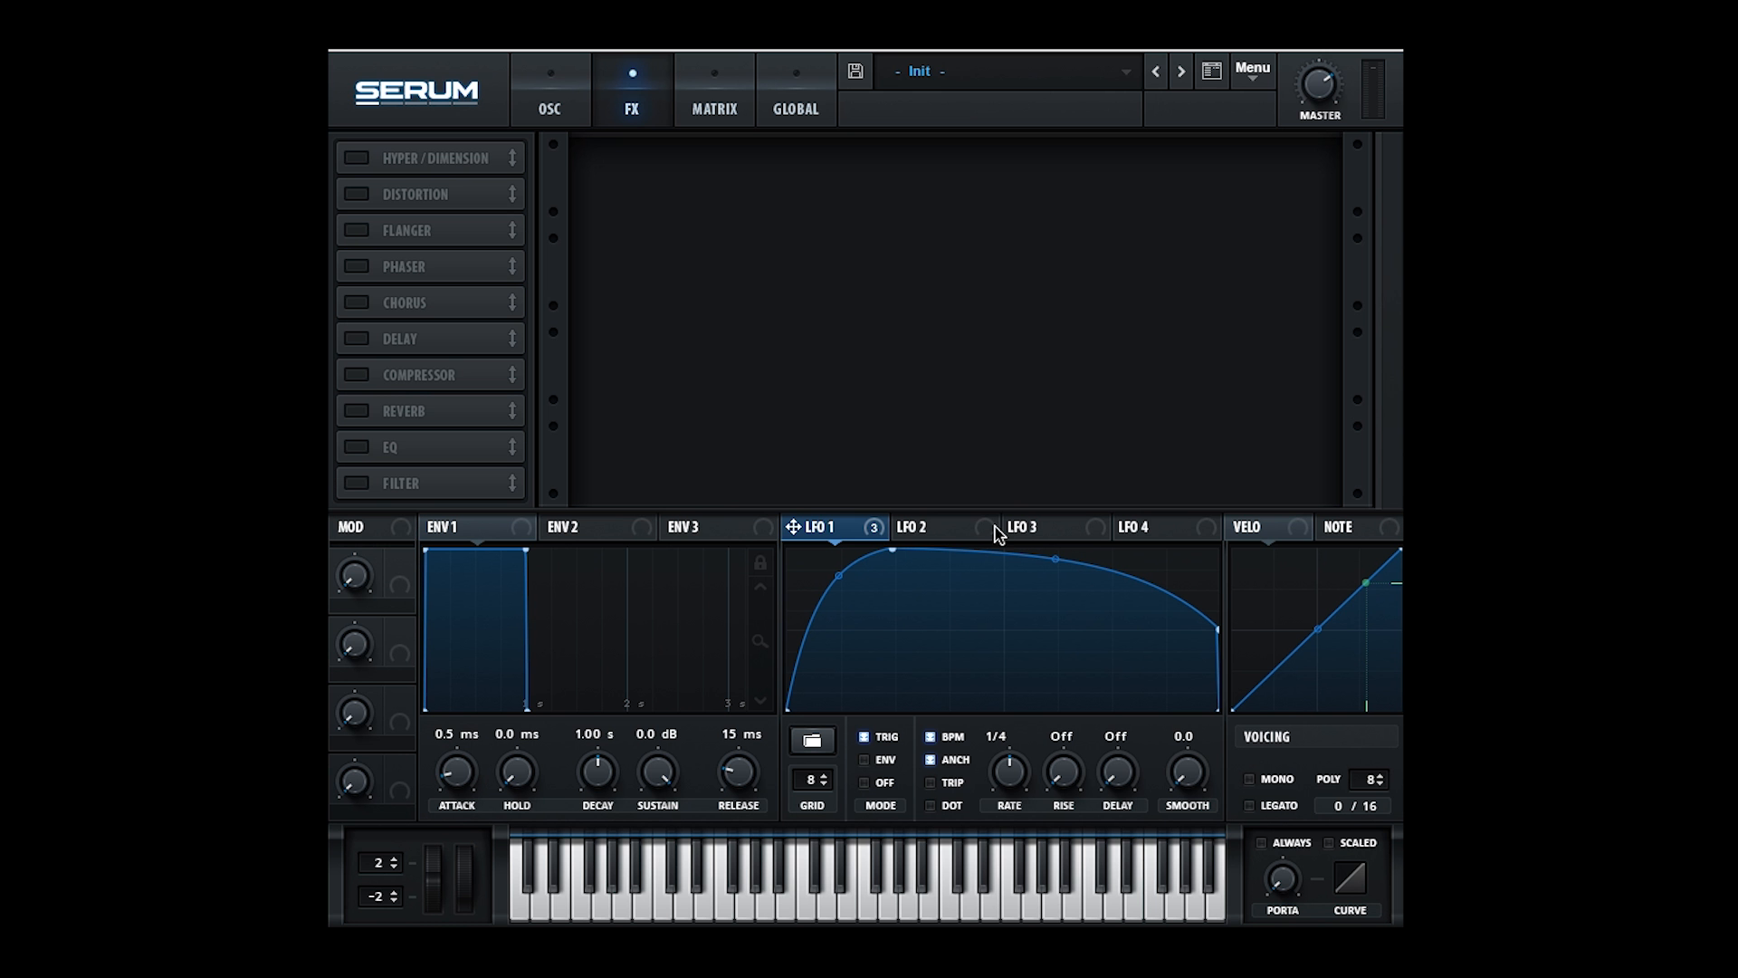
# - Enable the Hyper/Dimension effect, lower the Hyper mix, and set Dimension to a small size with its mix near 50%
pyautogui.click(358, 161)
pyautogui.moveTo(1014, 184); pyautogui.dragTo(1015, 237)
pyautogui.moveTo(1224, 176); pyautogui.dragTo(1239, 353)
pyautogui.moveTo(1304, 174); pyautogui.dragTo(1304, 77)
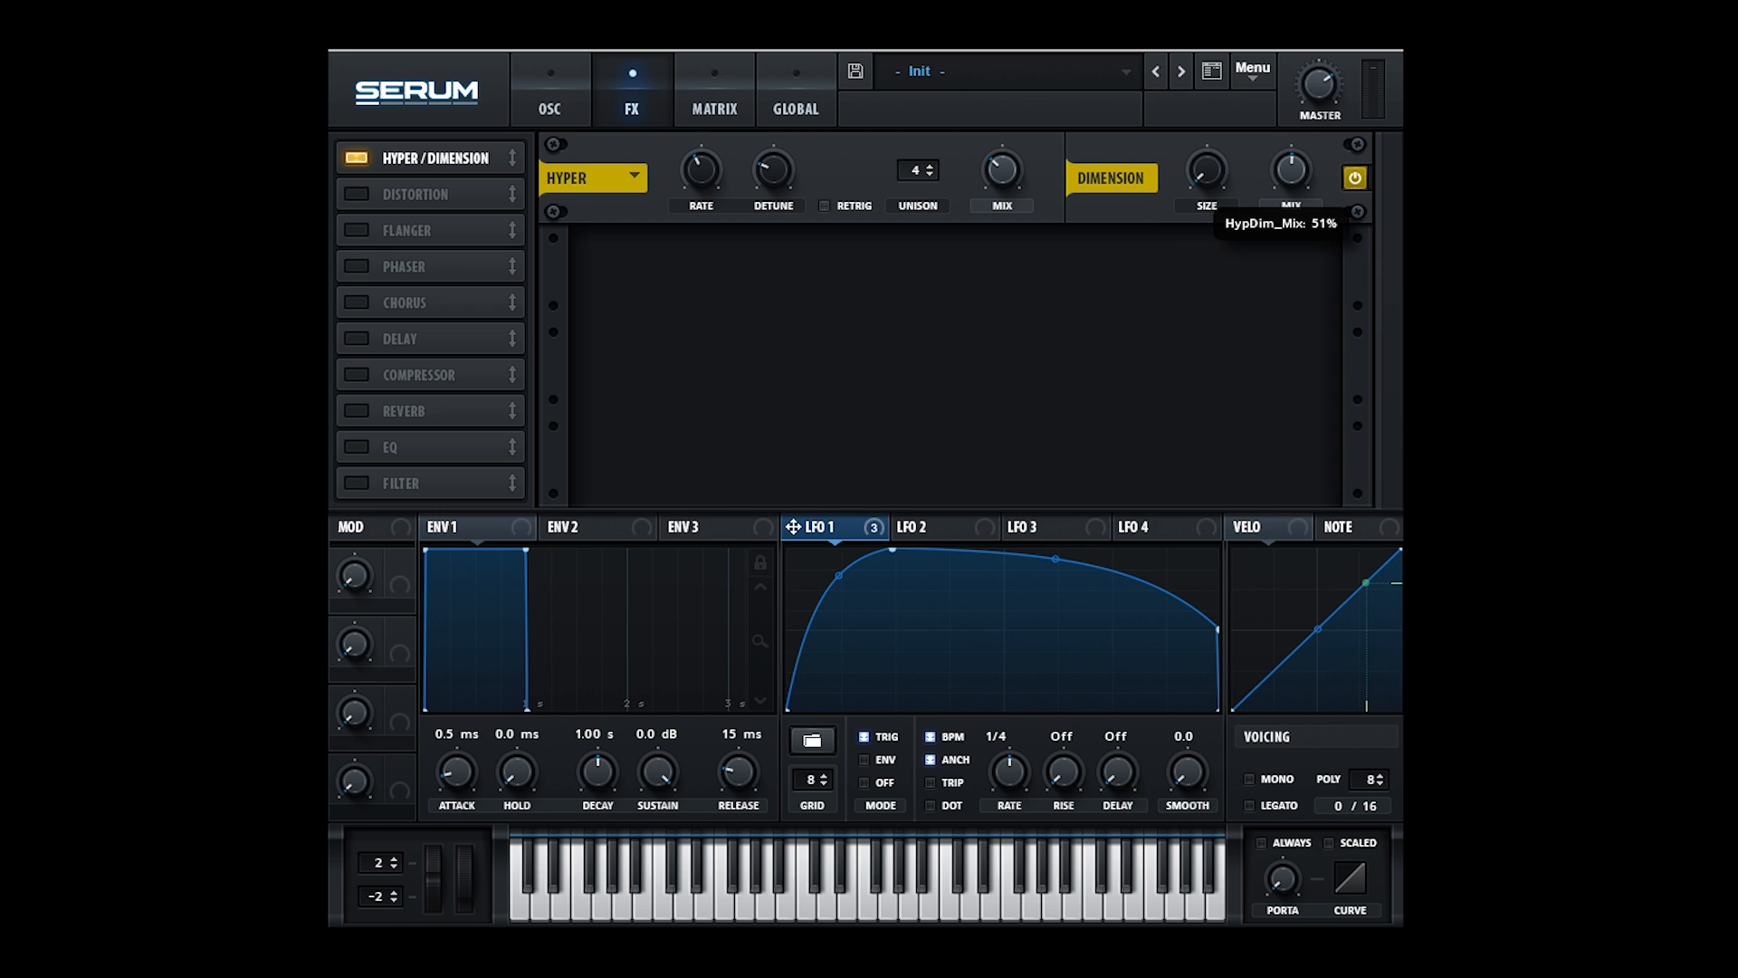
pyautogui.moveTo(1215, 175); pyautogui.dragTo(1214, 162)
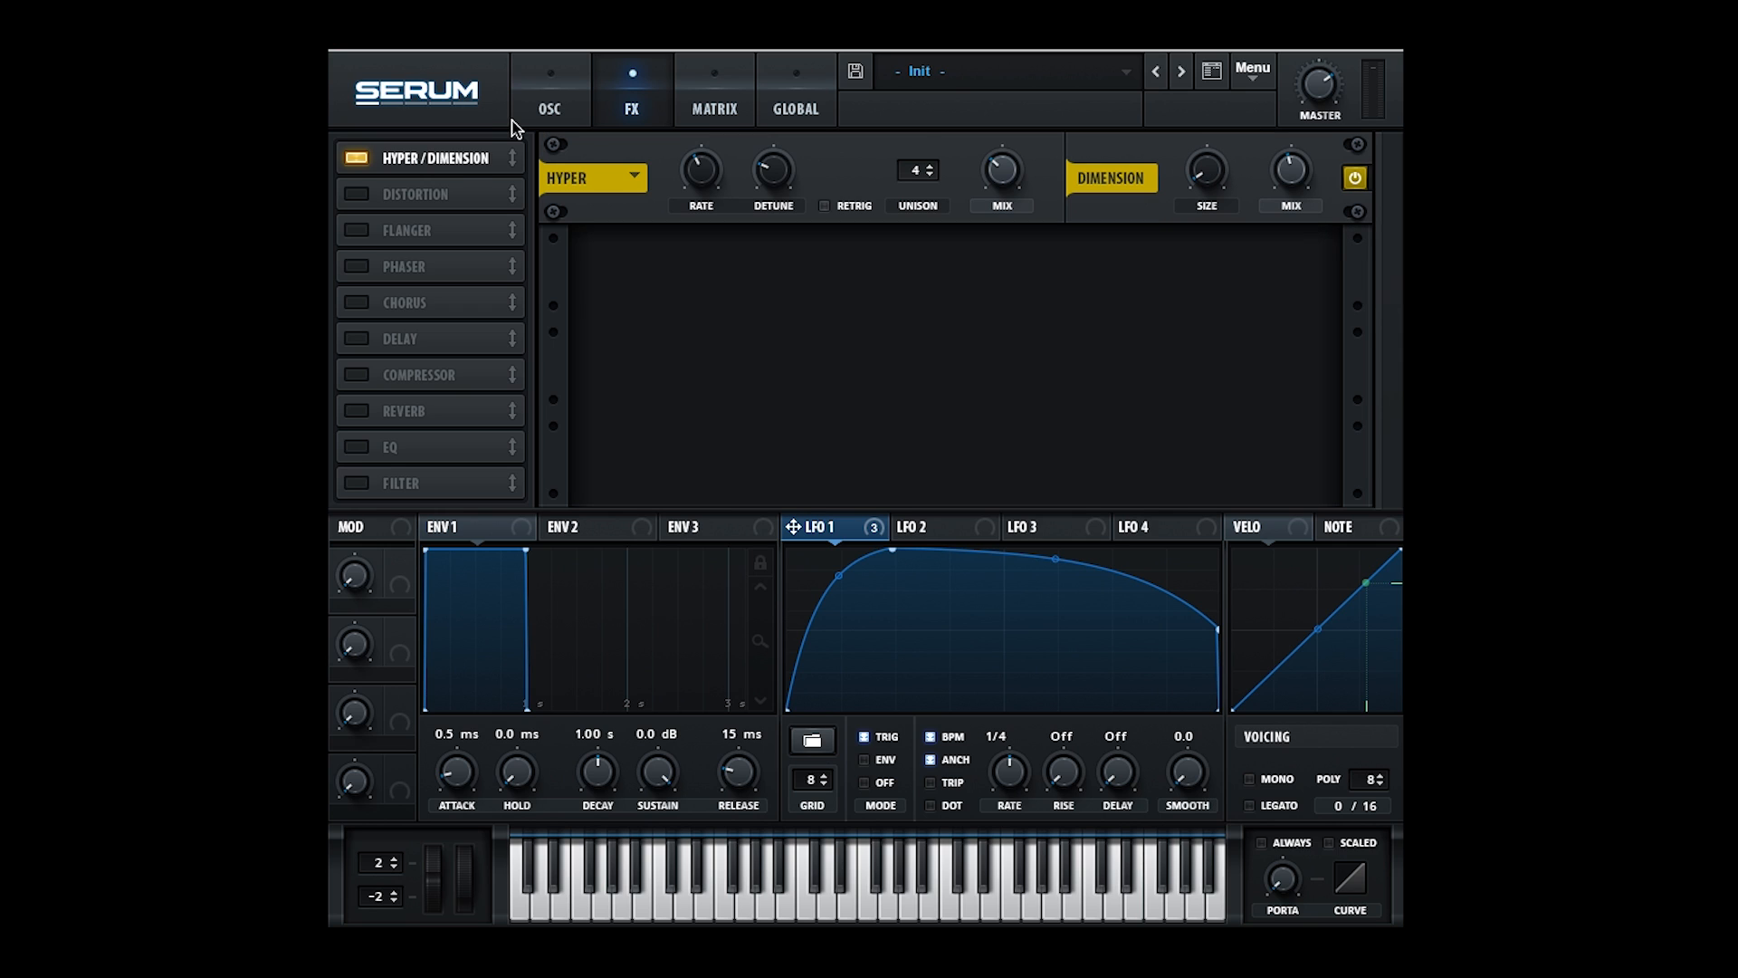
# - Enable the Distortion effect in Tube mode and raise its drive
pyautogui.click(361, 195)
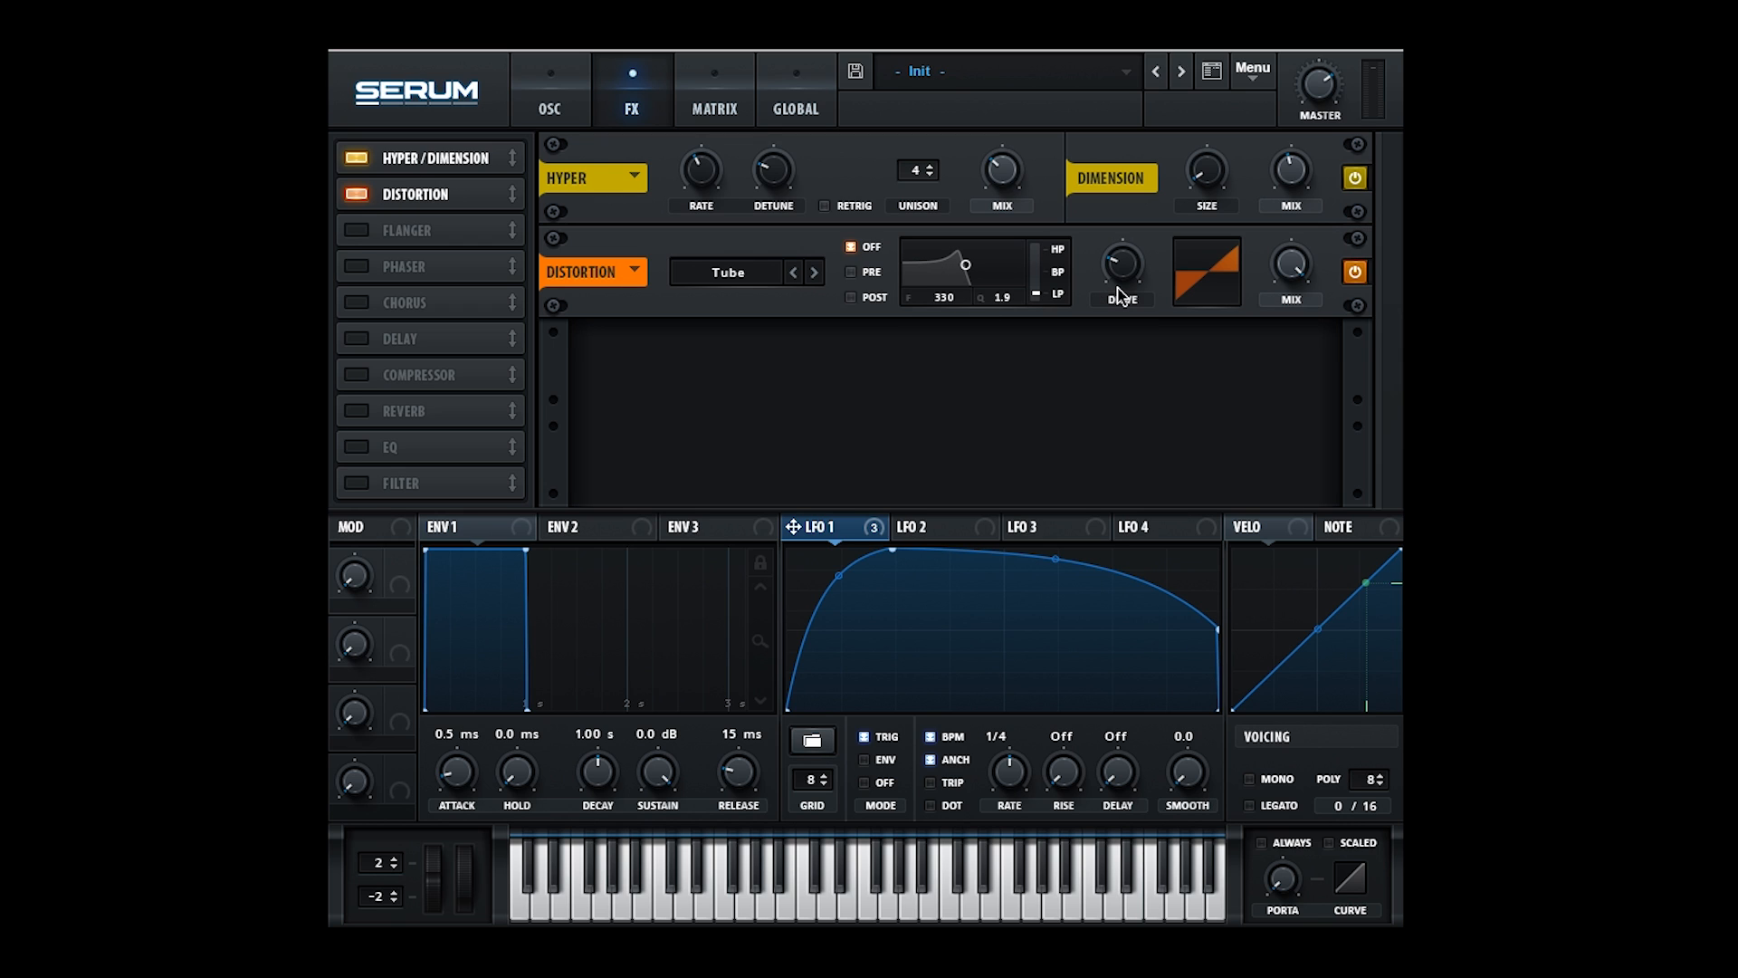
pyautogui.moveTo(1129, 266)
pyautogui.moveTo(1130, 266); pyautogui.dragTo(1137, 188)
# - Place an enabled EQ directly after the distortion and use peak bands, boosting the low one and cutting the high one
pyautogui.click(358, 449)
pyautogui.moveTo(468, 451); pyautogui.dragTo(441, 228)
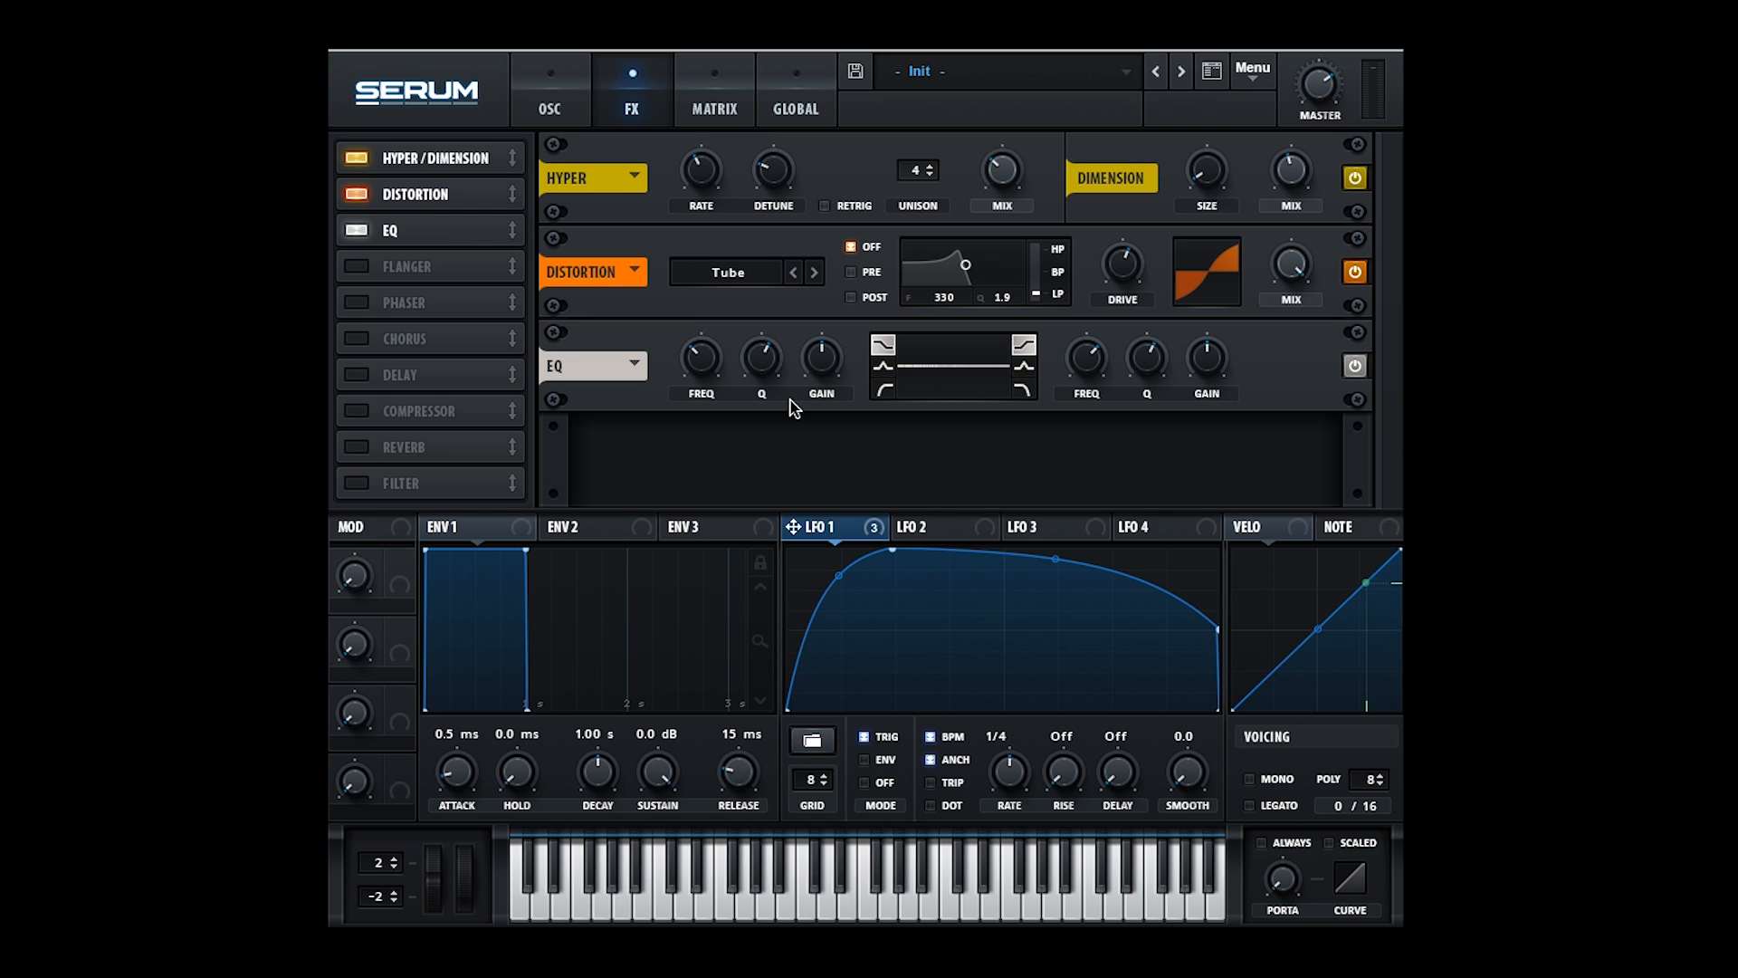
pyautogui.click(883, 367)
pyautogui.moveTo(822, 333); pyautogui.dragTo(820, 299)
pyautogui.click(1026, 367)
pyautogui.moveTo(1207, 360); pyautogui.dragTo(1210, 427)
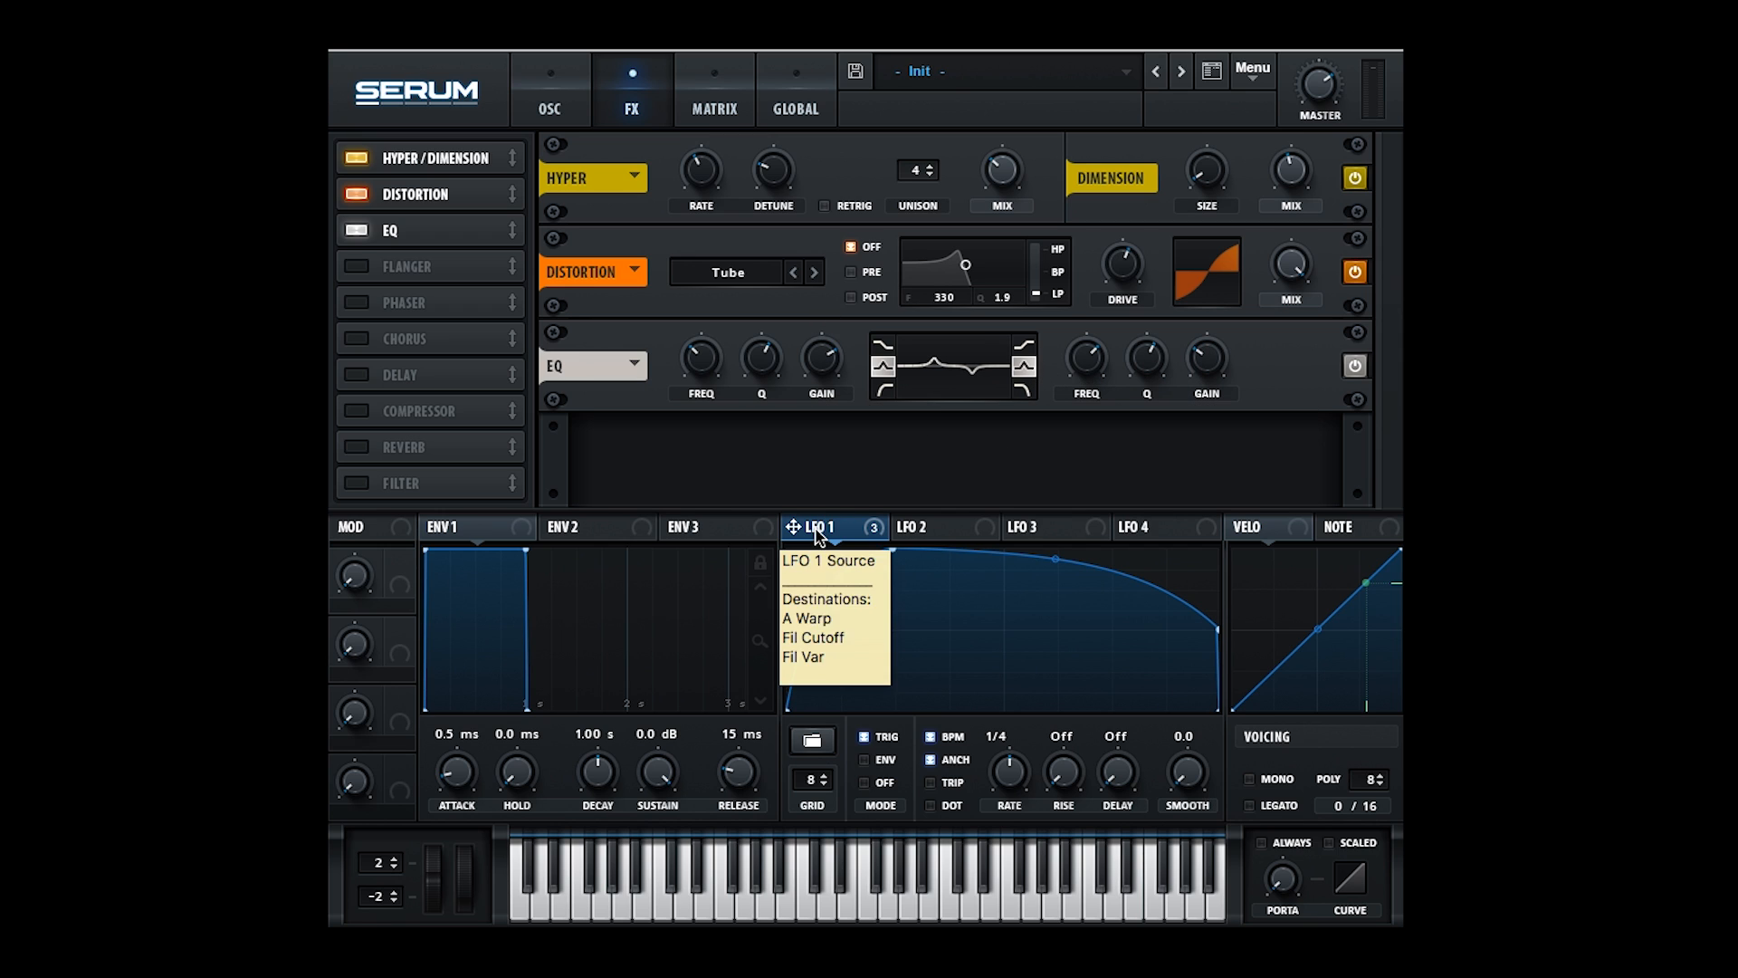
# - Modulate the frequencies of both EQ bands with LFO 1, reducing the modulation amount on the high band
pyautogui.moveTo(818, 535); pyautogui.dragTo(1095, 356)
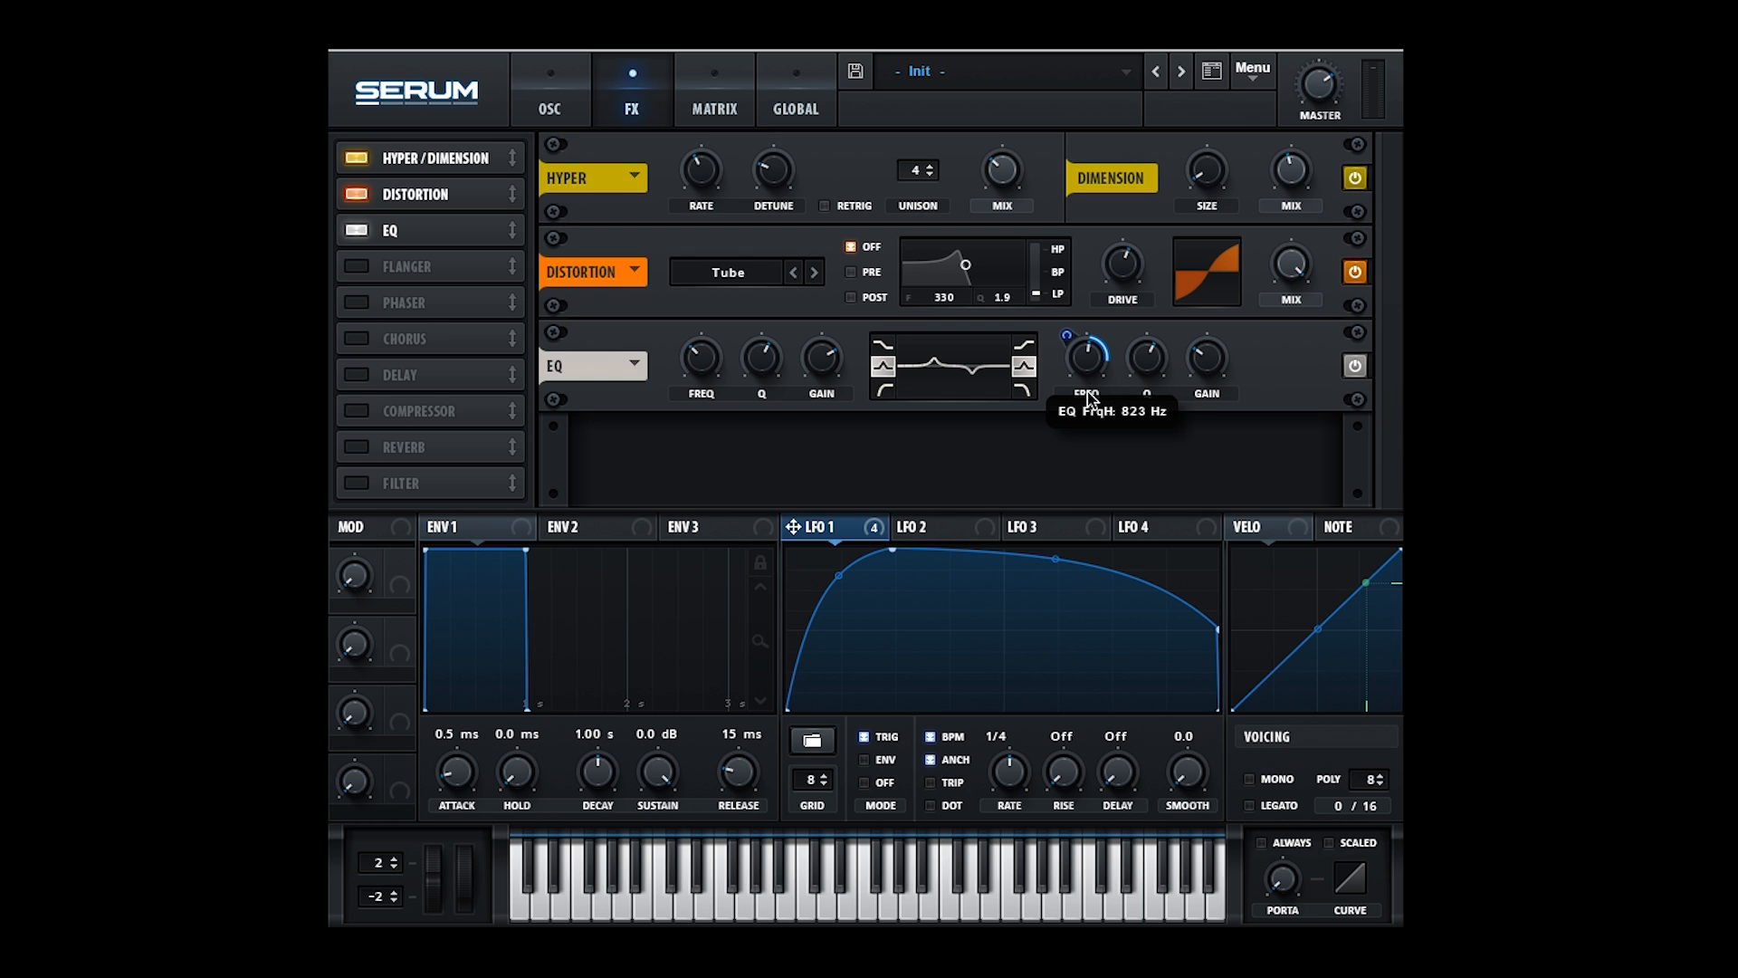
pyautogui.moveTo(1067, 336); pyautogui.dragTo(1071, 409)
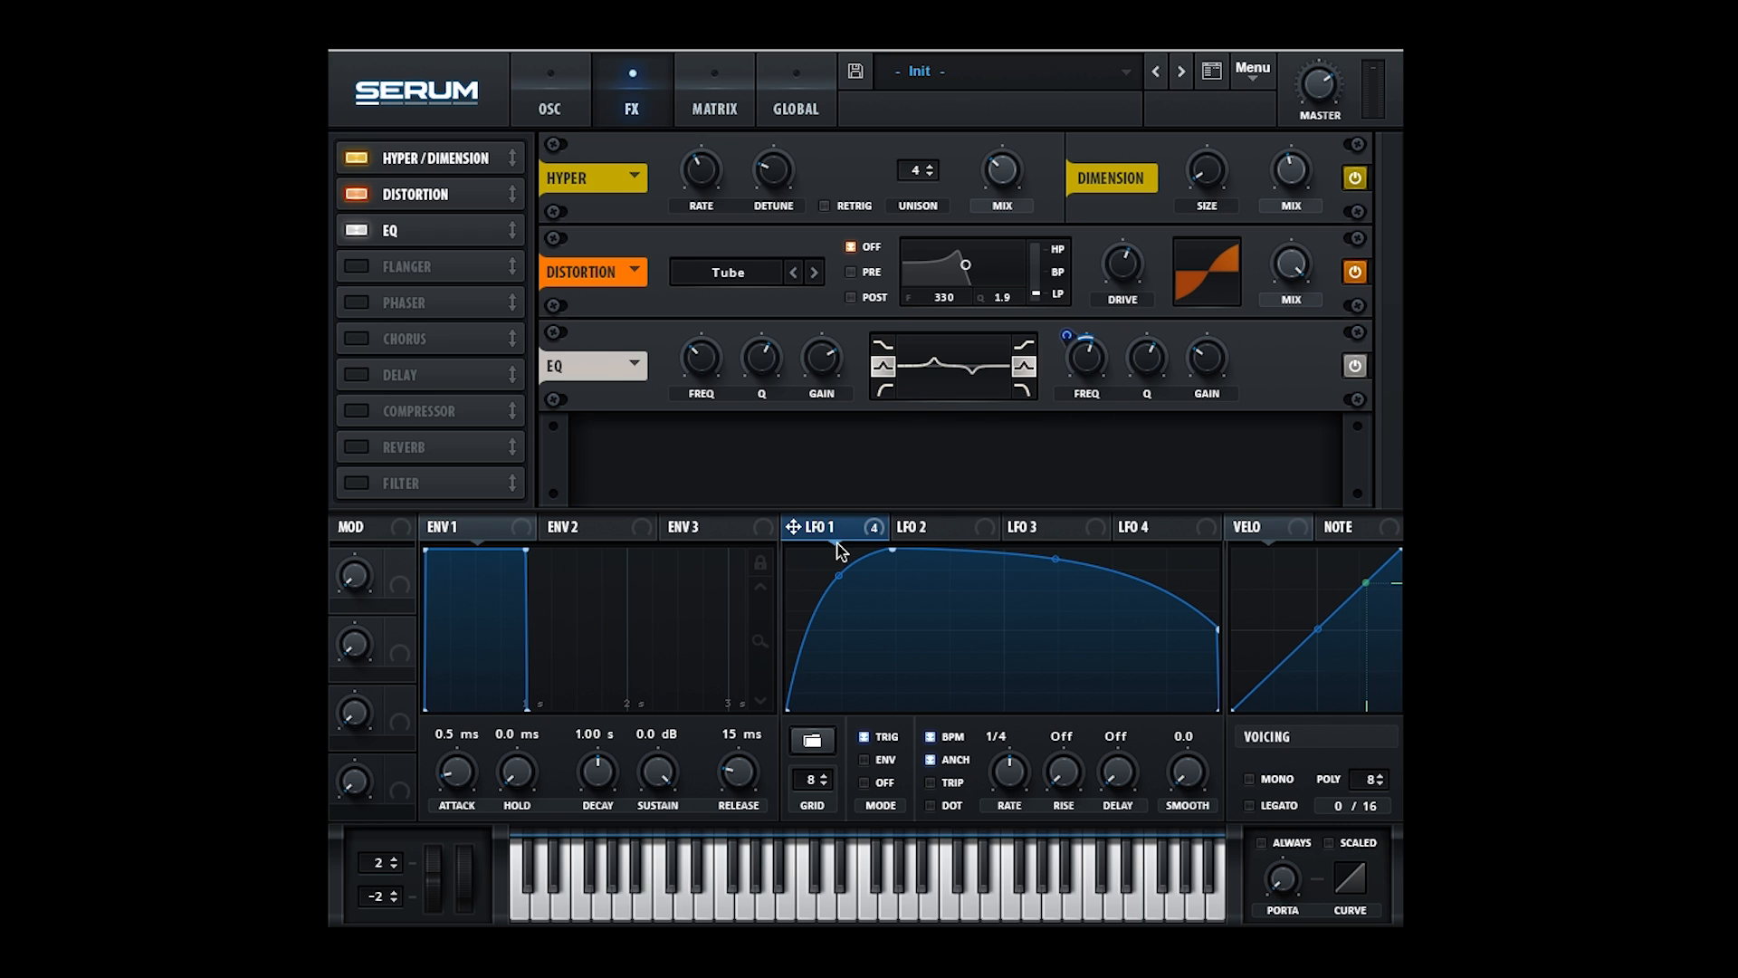
pyautogui.moveTo(837, 534)
pyautogui.moveTo(793, 527); pyautogui.dragTo(702, 423)
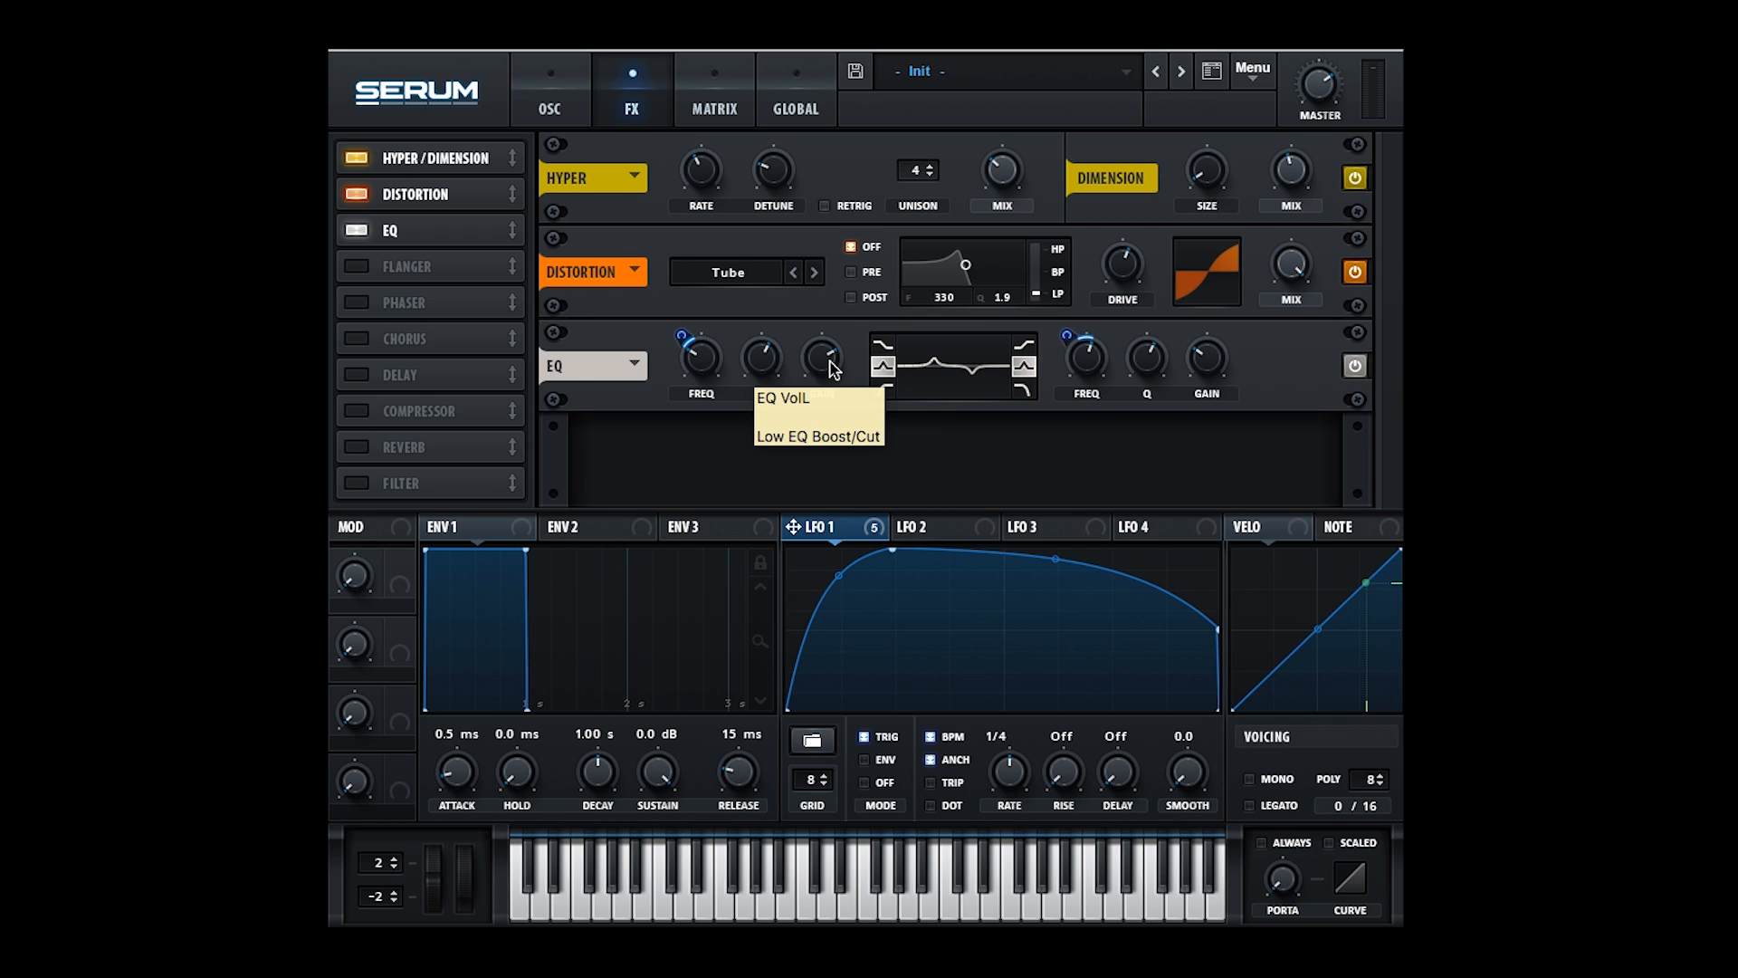
# - Enable the compressor after the EQ and switch it to multiband mode
pyautogui.click(350, 415)
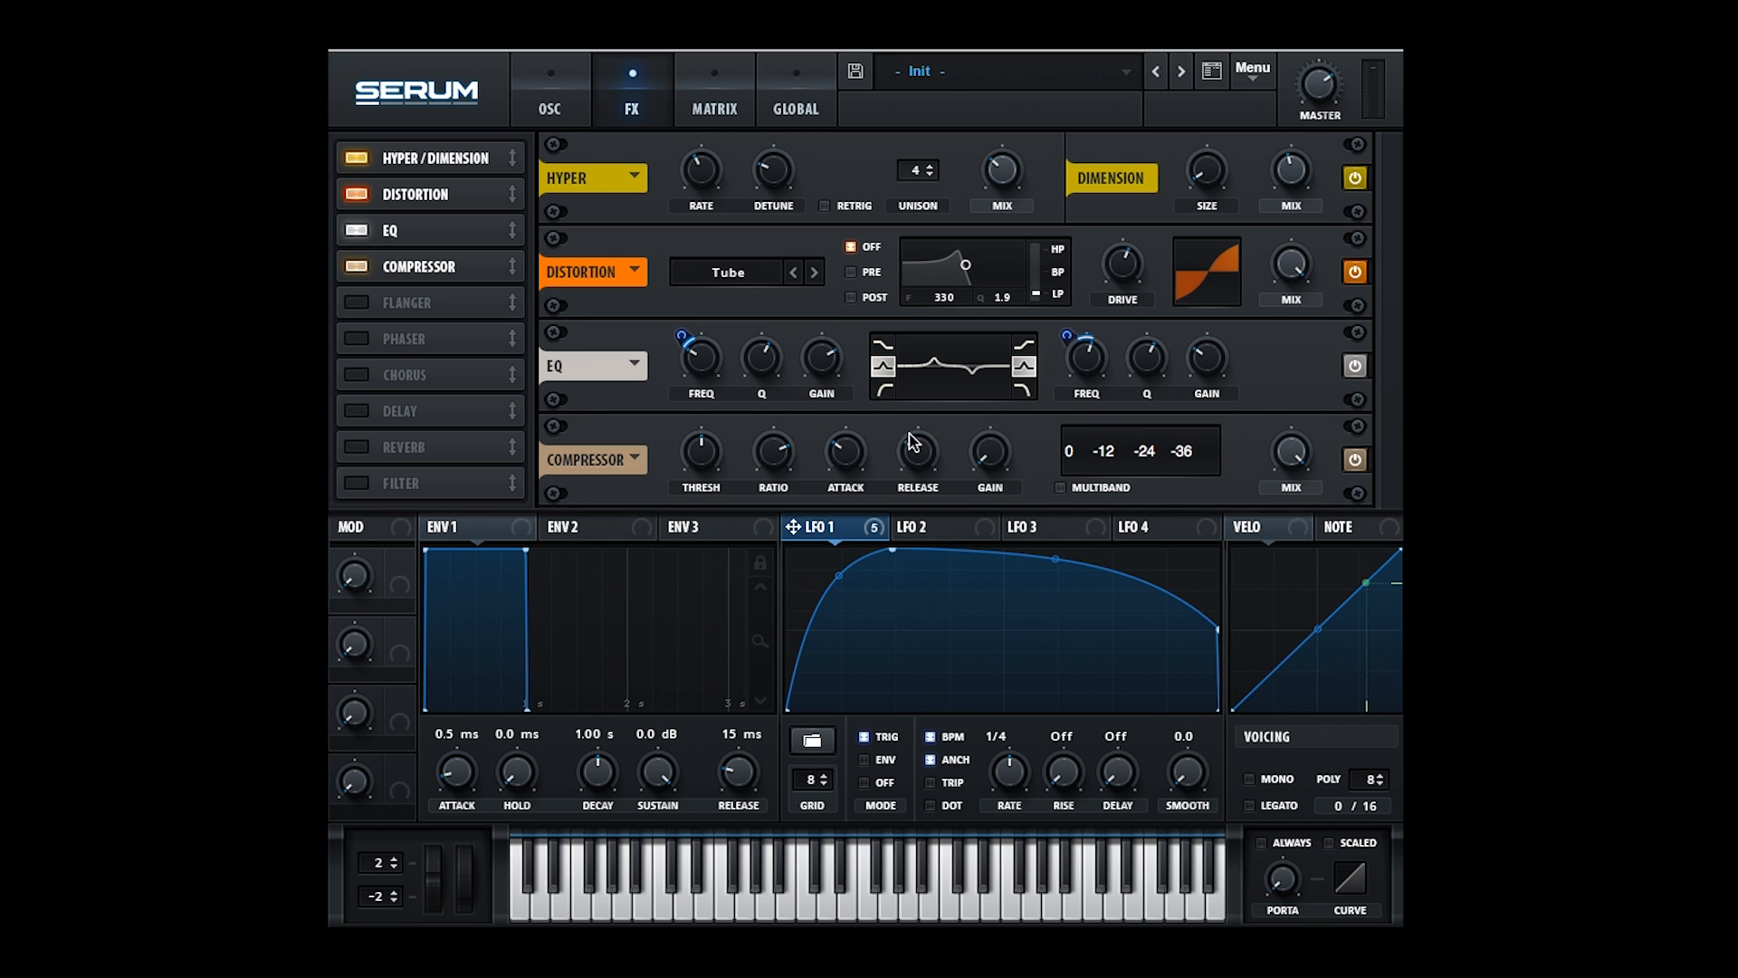
pyautogui.click(1061, 487)
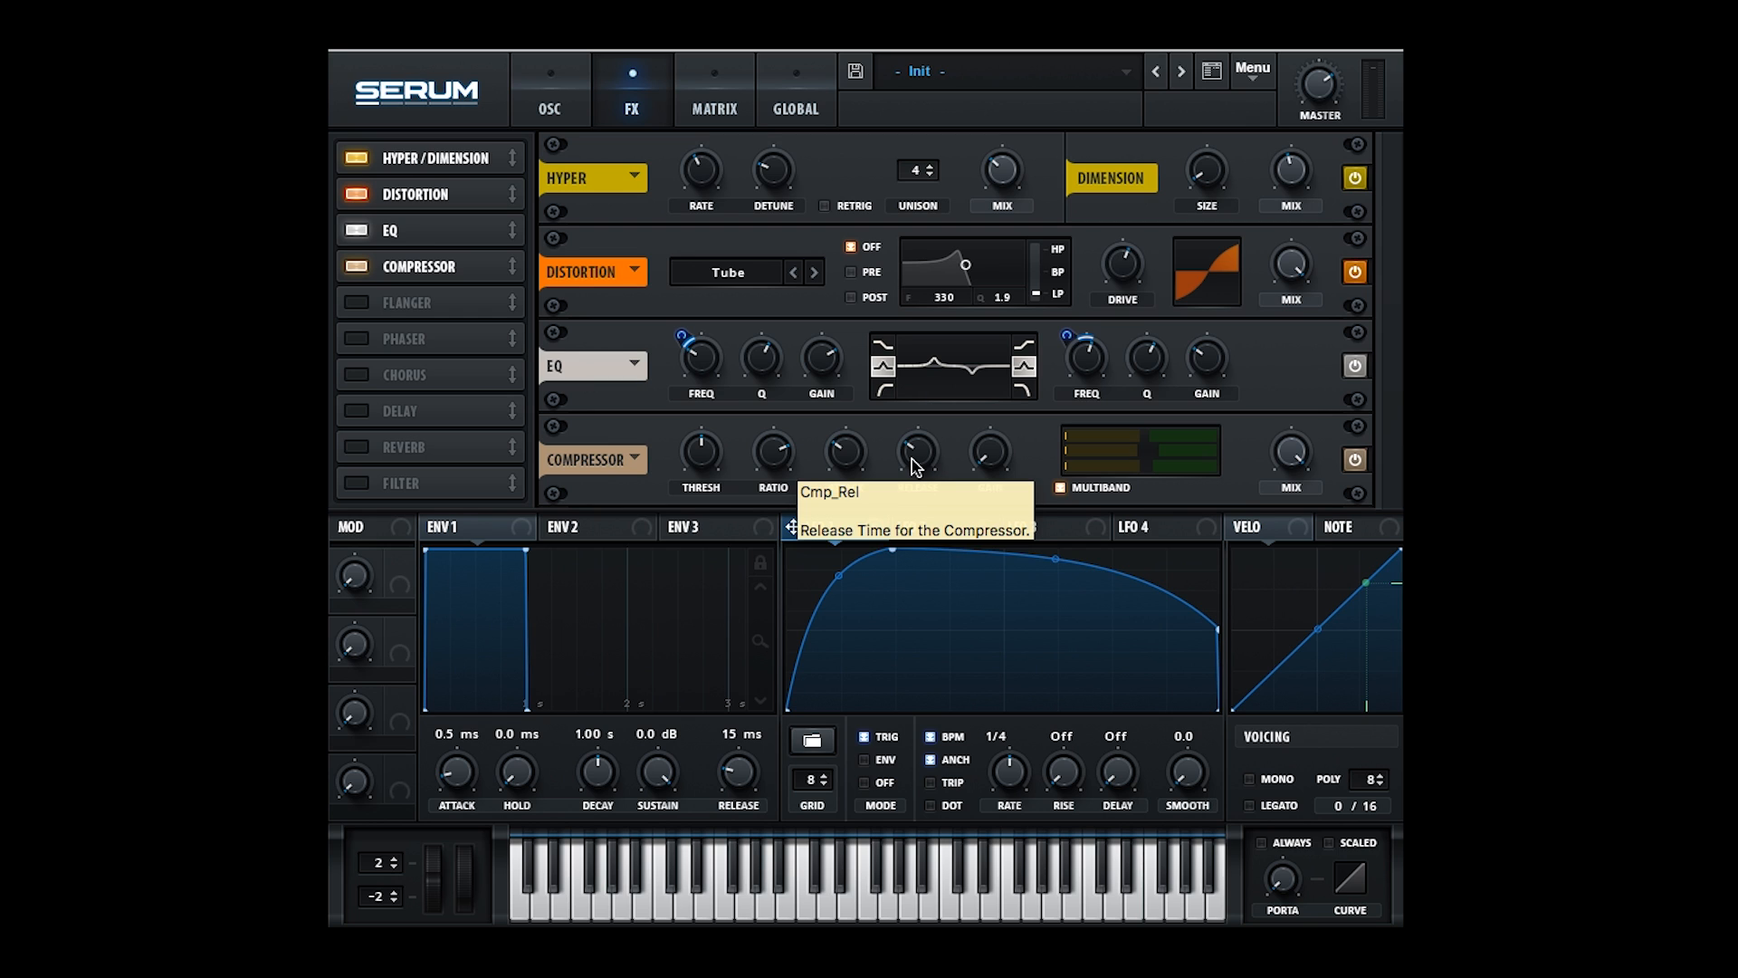
# - Shape the multiband compressor by lowering its ratio, raising its release and gain, and adjusting the individual band levels
pyautogui.moveTo(779, 457); pyautogui.dragTo(778, 469)
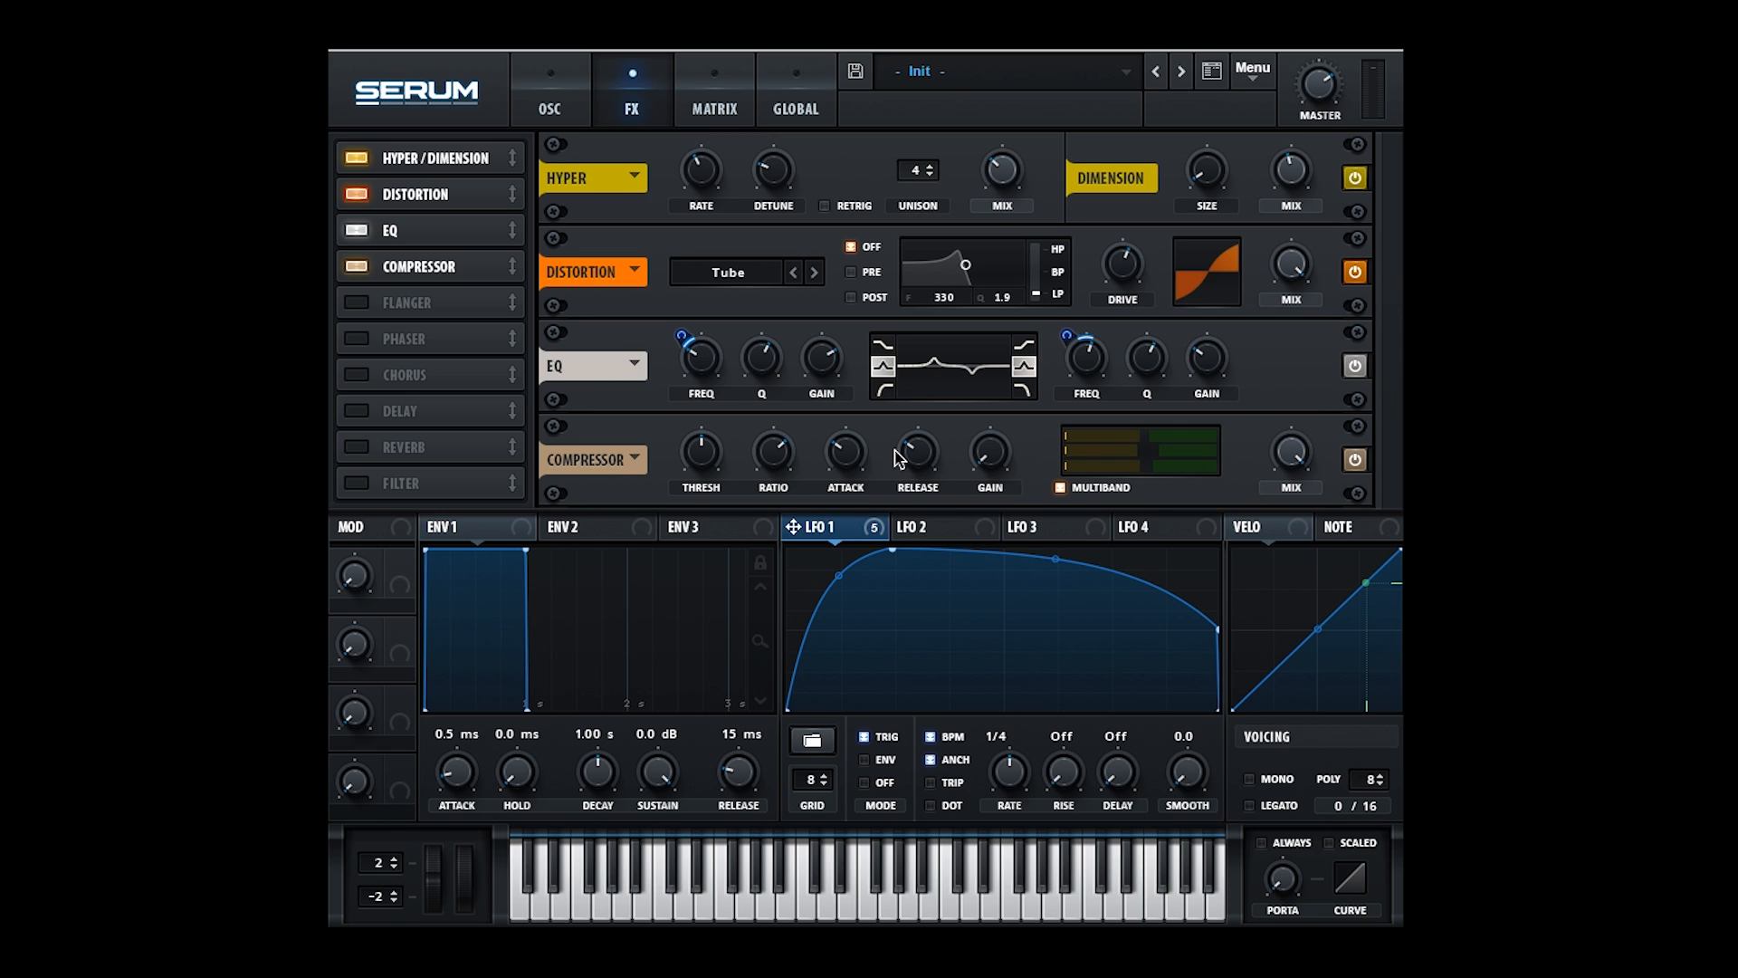
pyautogui.moveTo(924, 457); pyautogui.dragTo(981, 398)
pyautogui.moveTo(1171, 465); pyautogui.dragTo(1152, 465)
pyautogui.moveTo(1148, 465); pyautogui.dragTo(1138, 478)
pyautogui.moveTo(1185, 431); pyautogui.dragTo(1176, 431)
# - Enable the Filter effect, place it directly after the compressor and set its type to Low 12
pyautogui.click(357, 484)
pyautogui.moveTo(357, 484); pyautogui.dragTo(414, 299)
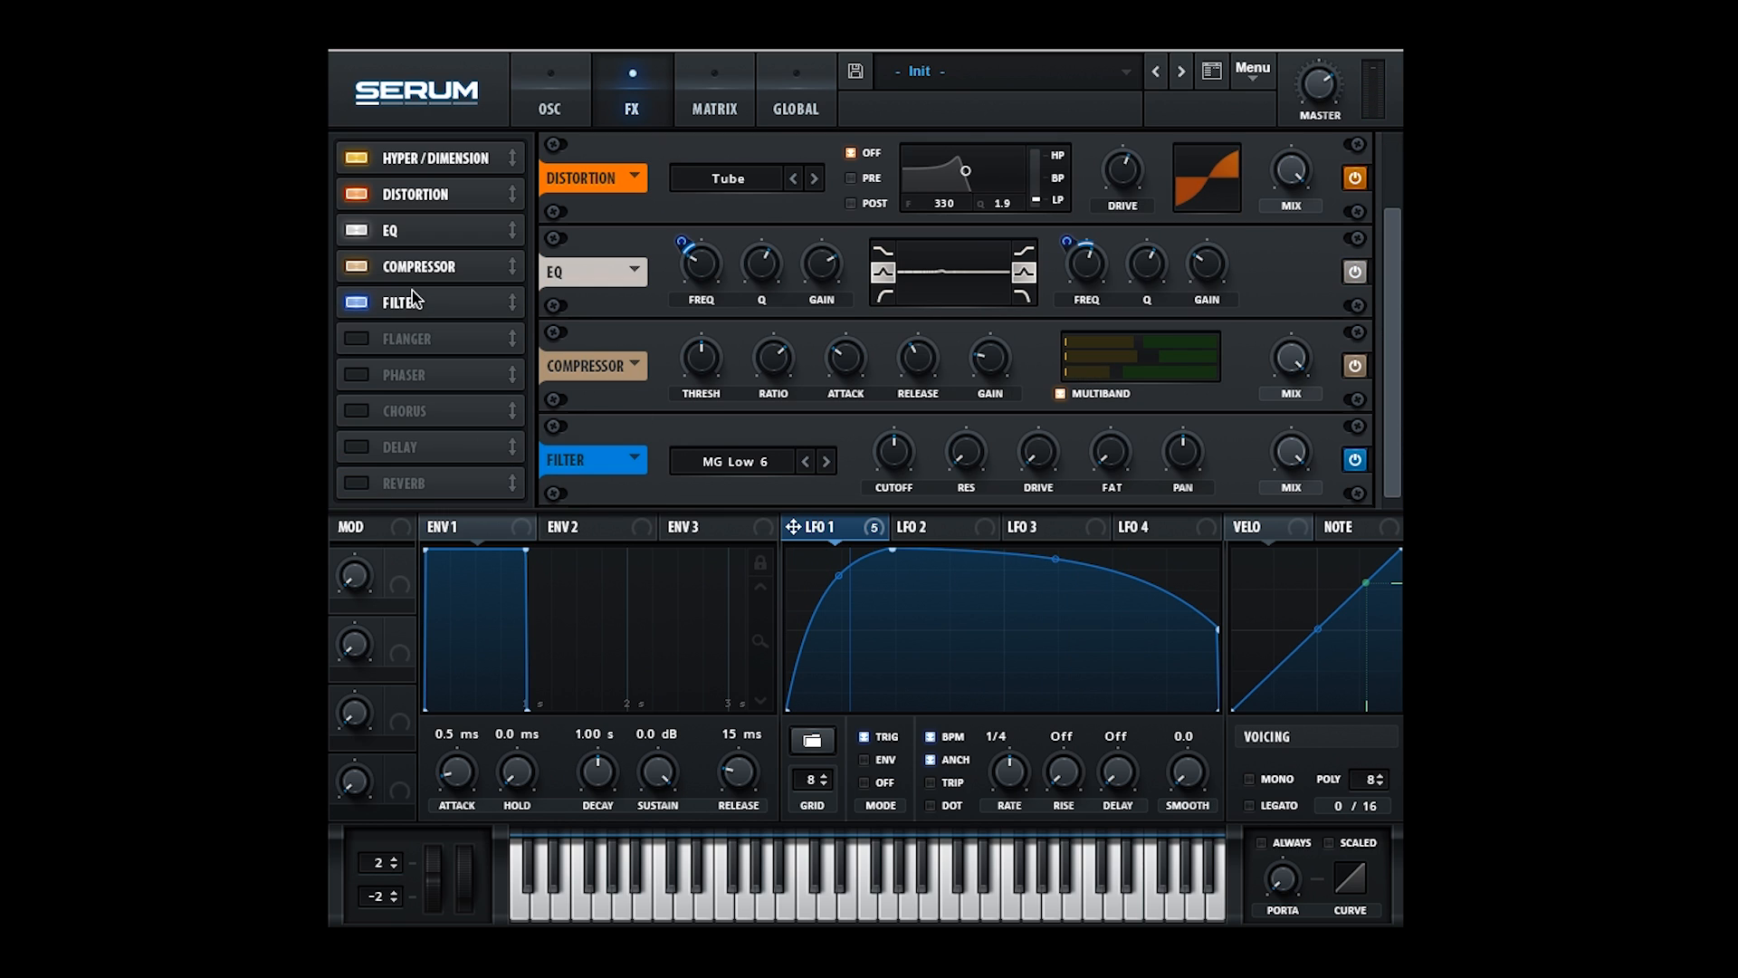
pyautogui.click(702, 459)
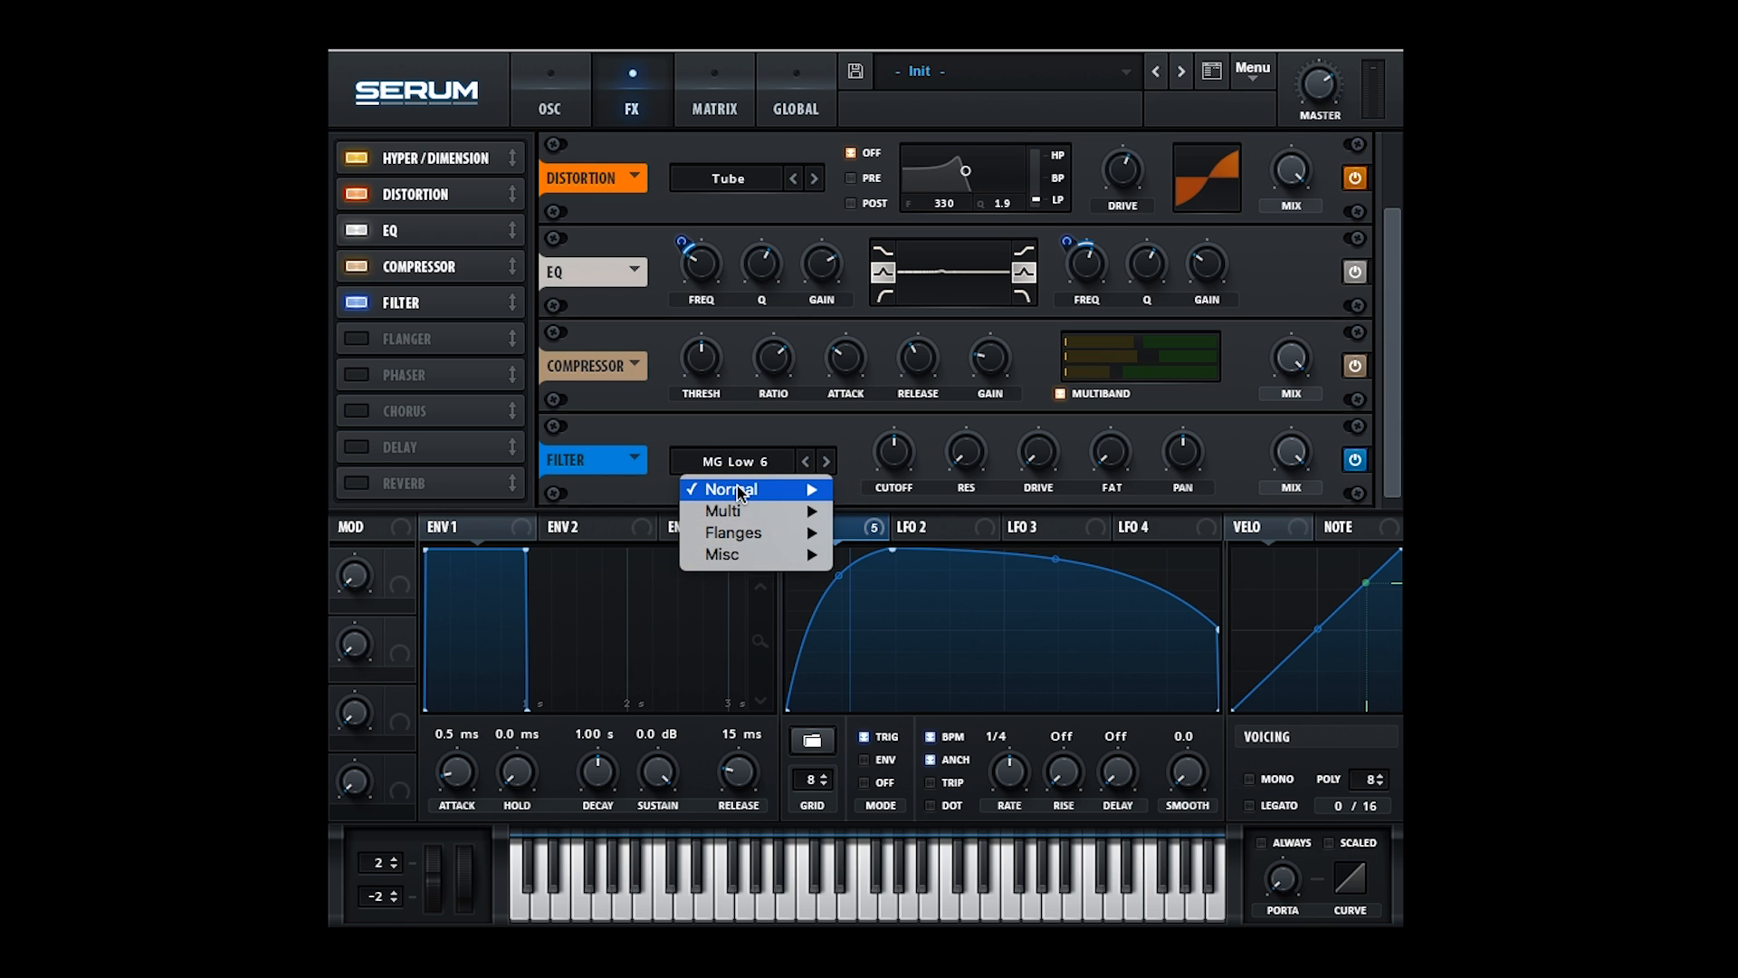
pyautogui.moveTo(800, 493)
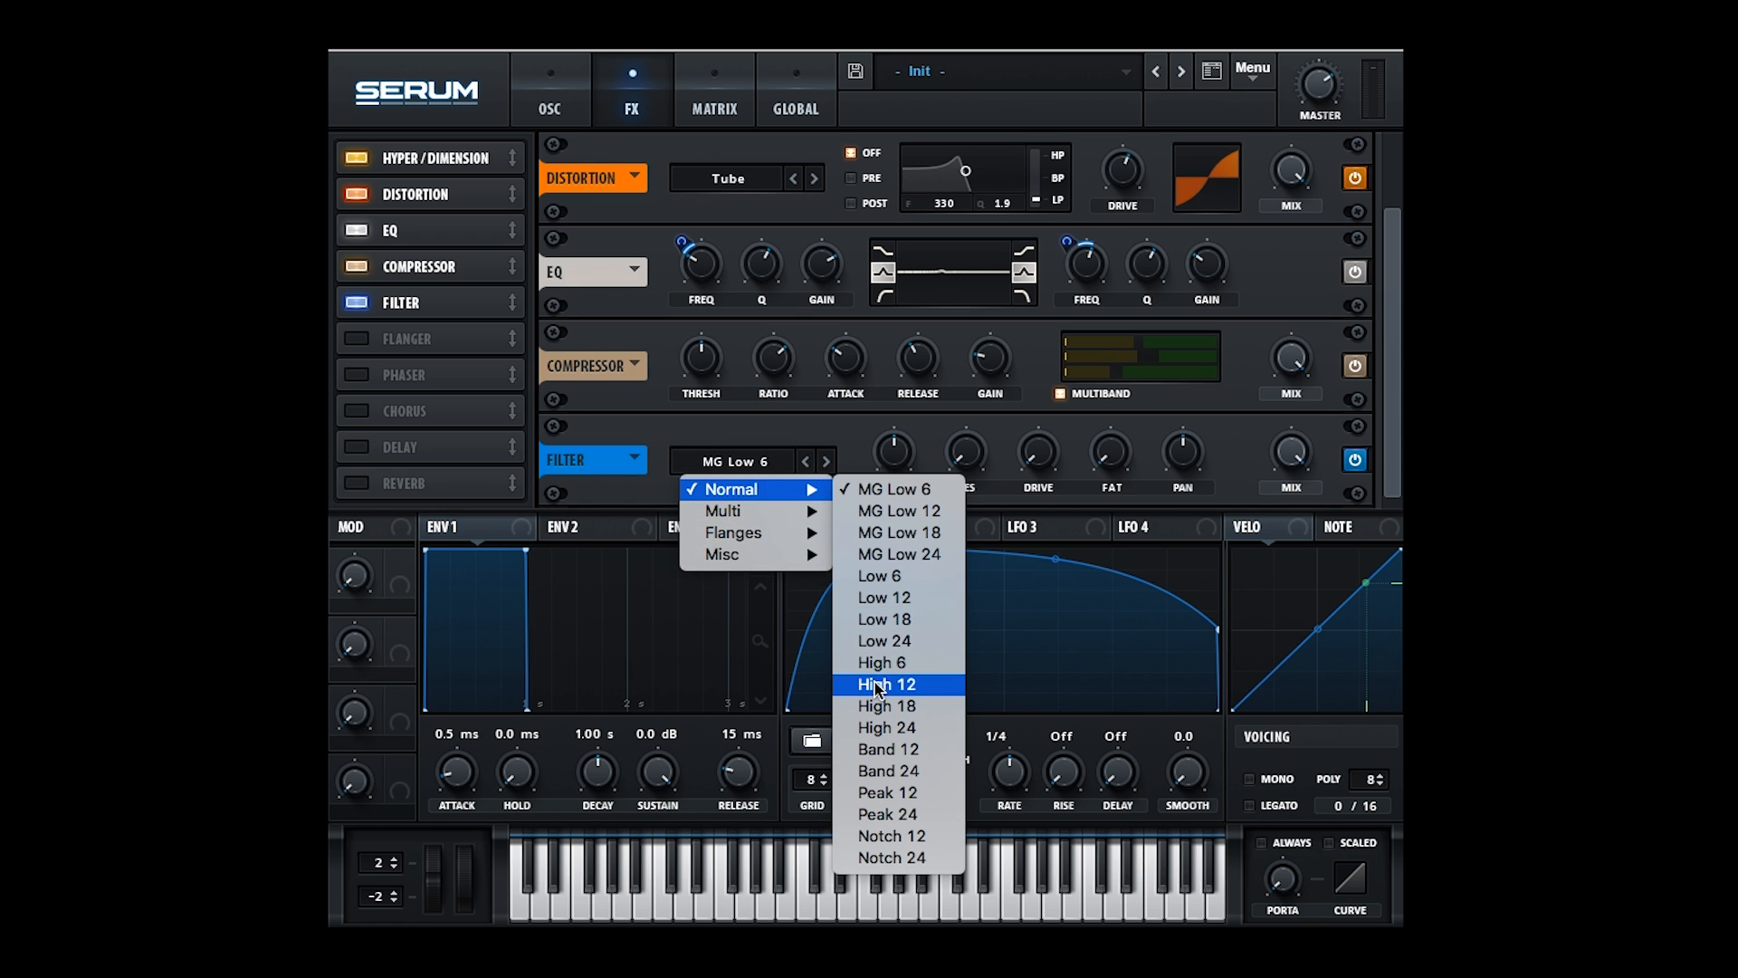
pyautogui.click(898, 600)
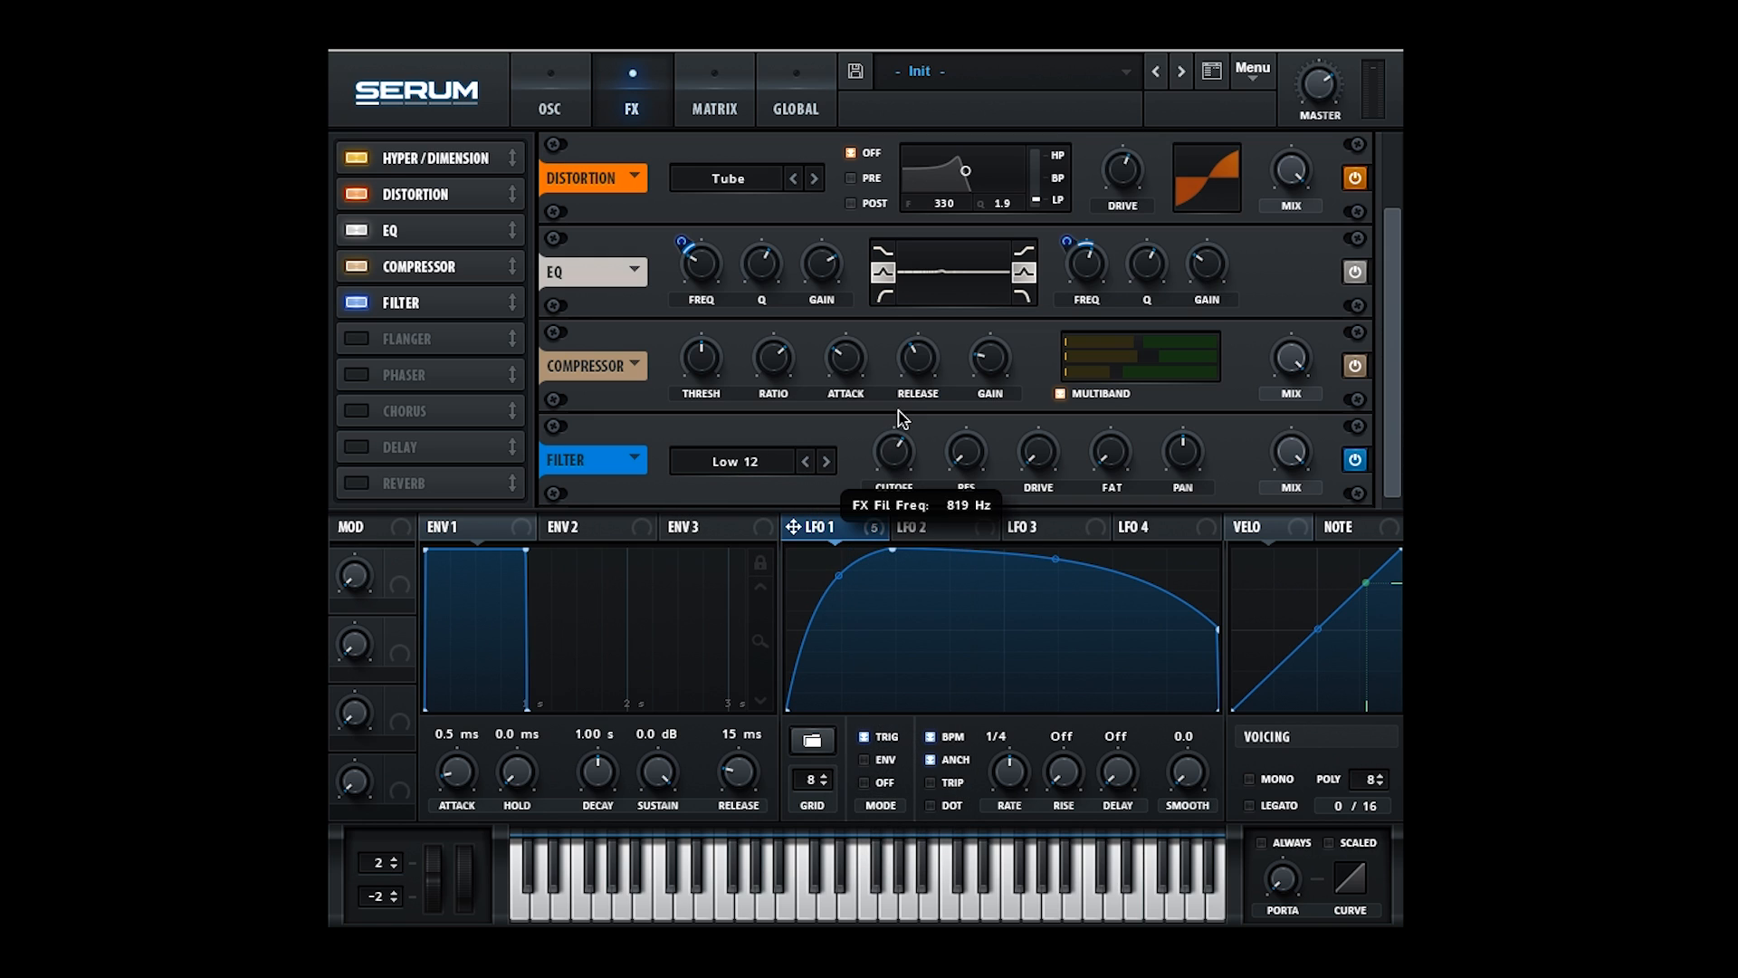
# - Modulate the effects filter's cutoff with LFO 1, fine-tune the cutoff and compare the sound with the filter bypassed
pyautogui.moveTo(838, 528); pyautogui.dragTo(878, 433)
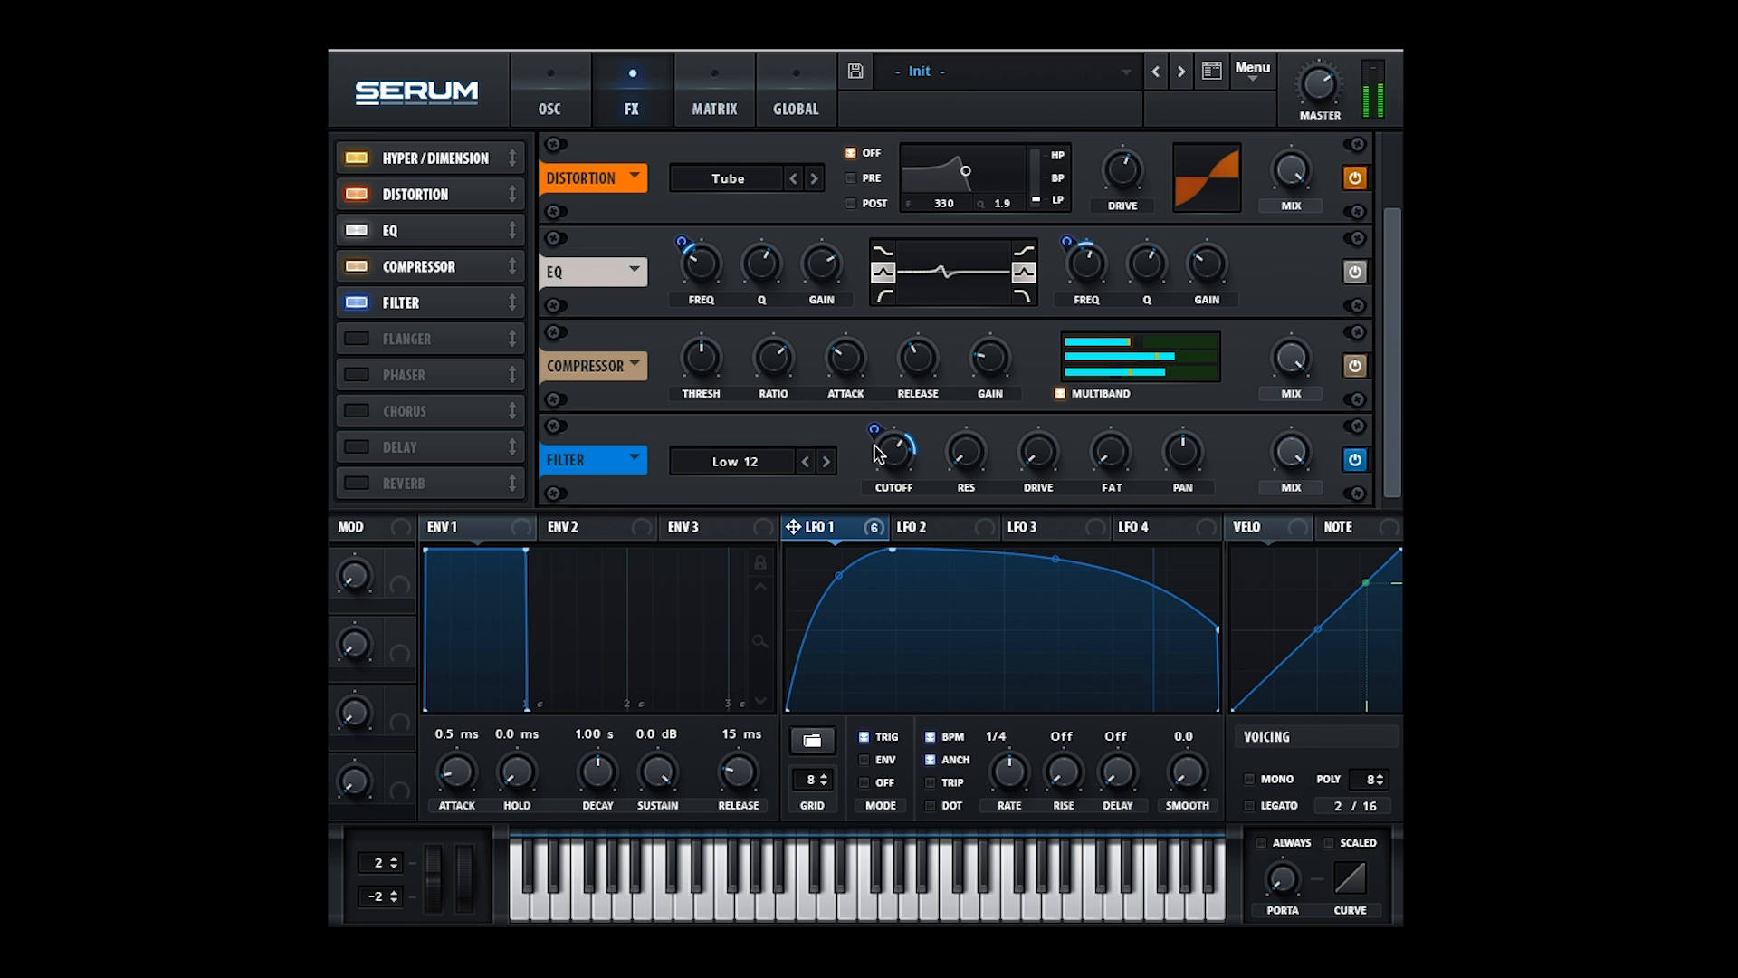
pyautogui.moveTo(888, 456); pyautogui.dragTo(888, 449)
pyautogui.click(1354, 462)
pyautogui.click(1354, 461)
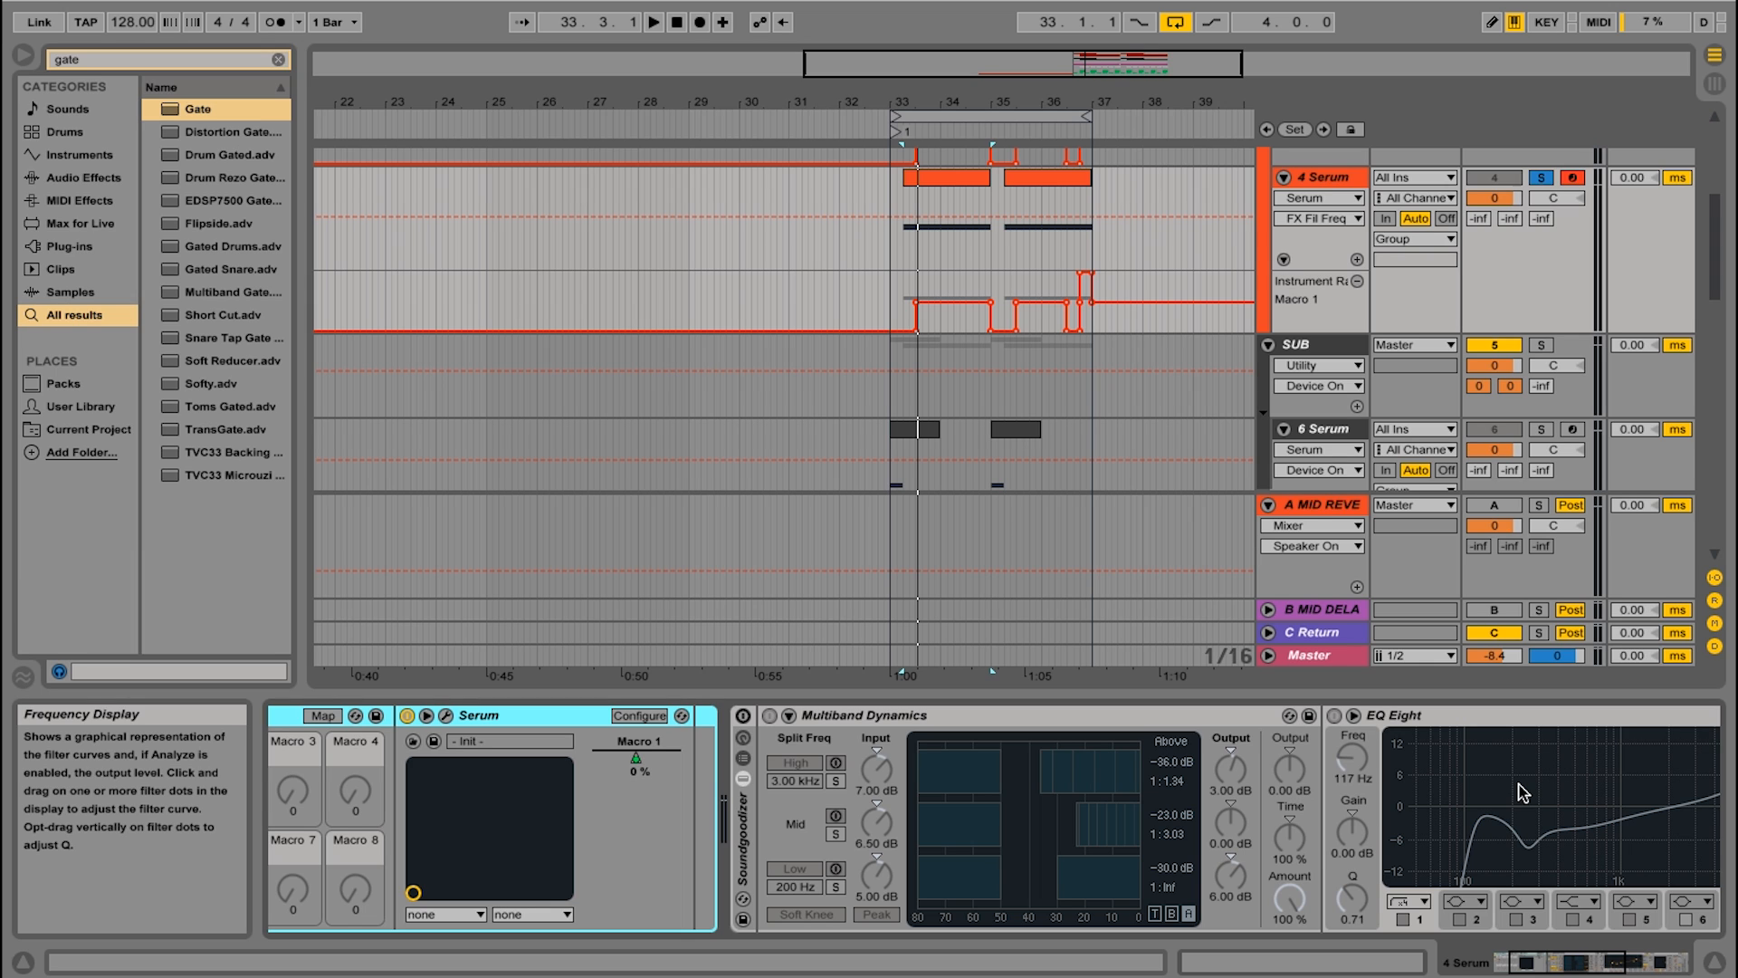
# - In Ableton Live, switch on the Soundgoodizer rack on the 4 Serum track and review its Multiband Dynamics, EQ Eight and Flanger settings
pyautogui.press('a')
pyautogui.click(743, 716)
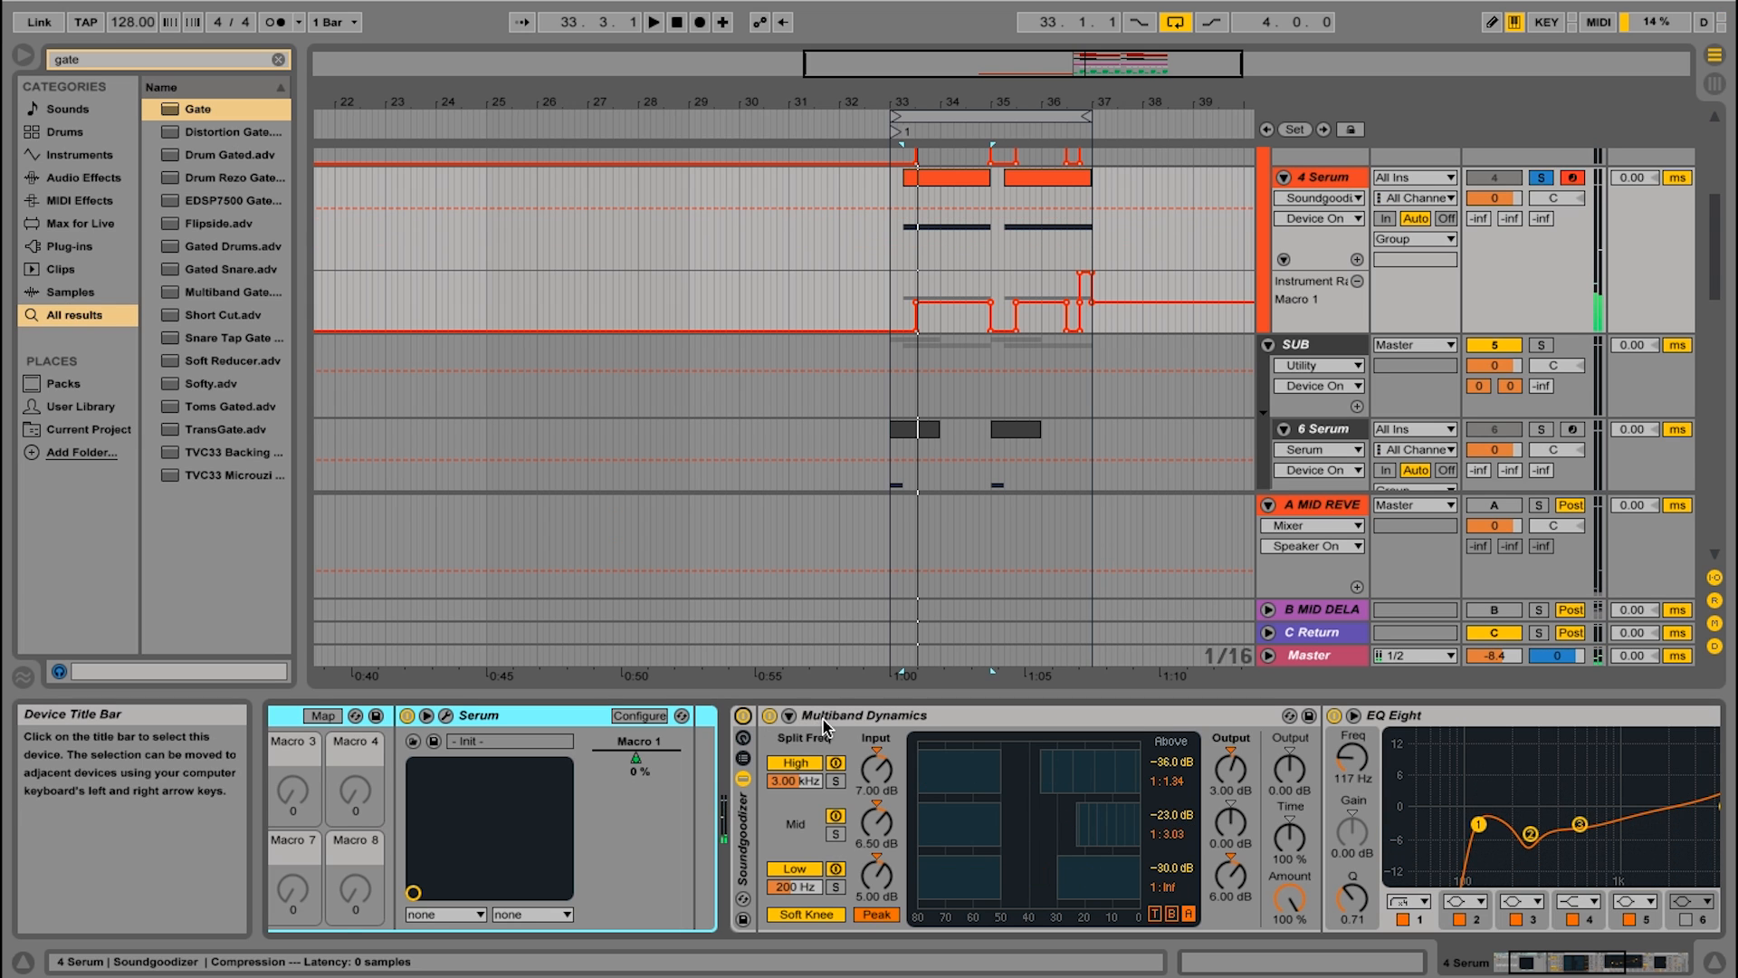
pyautogui.scroll(-5, 824, 724)
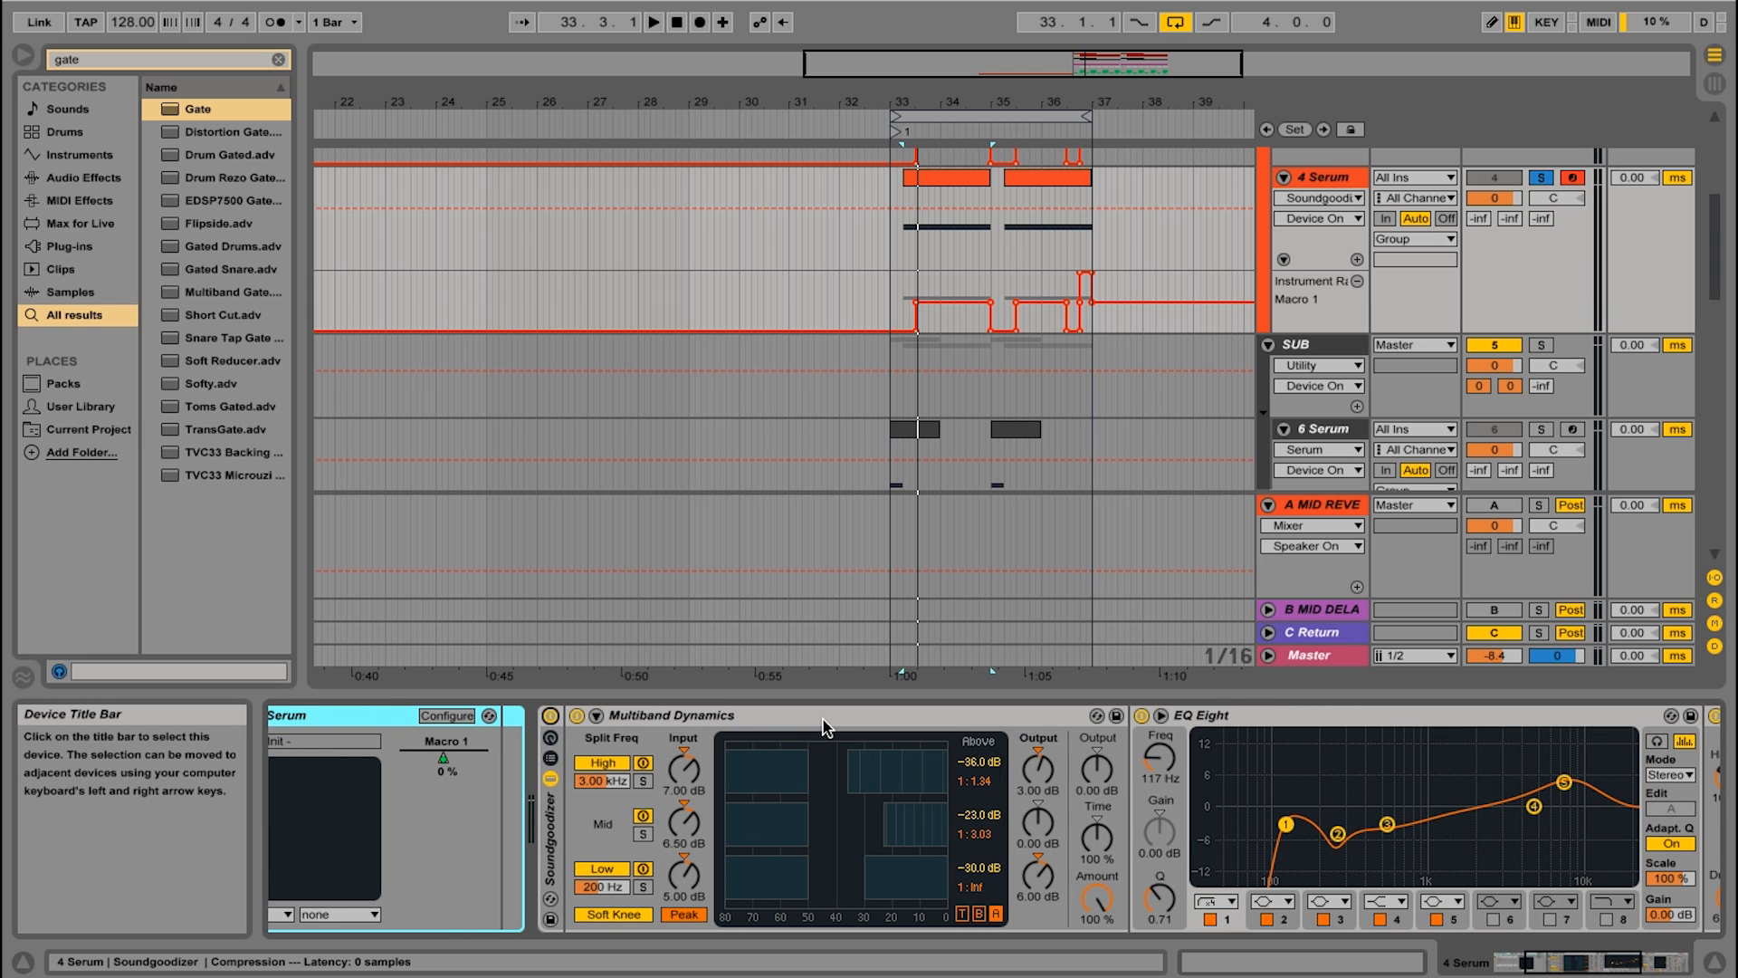
pyautogui.scroll(-8, 824, 724)
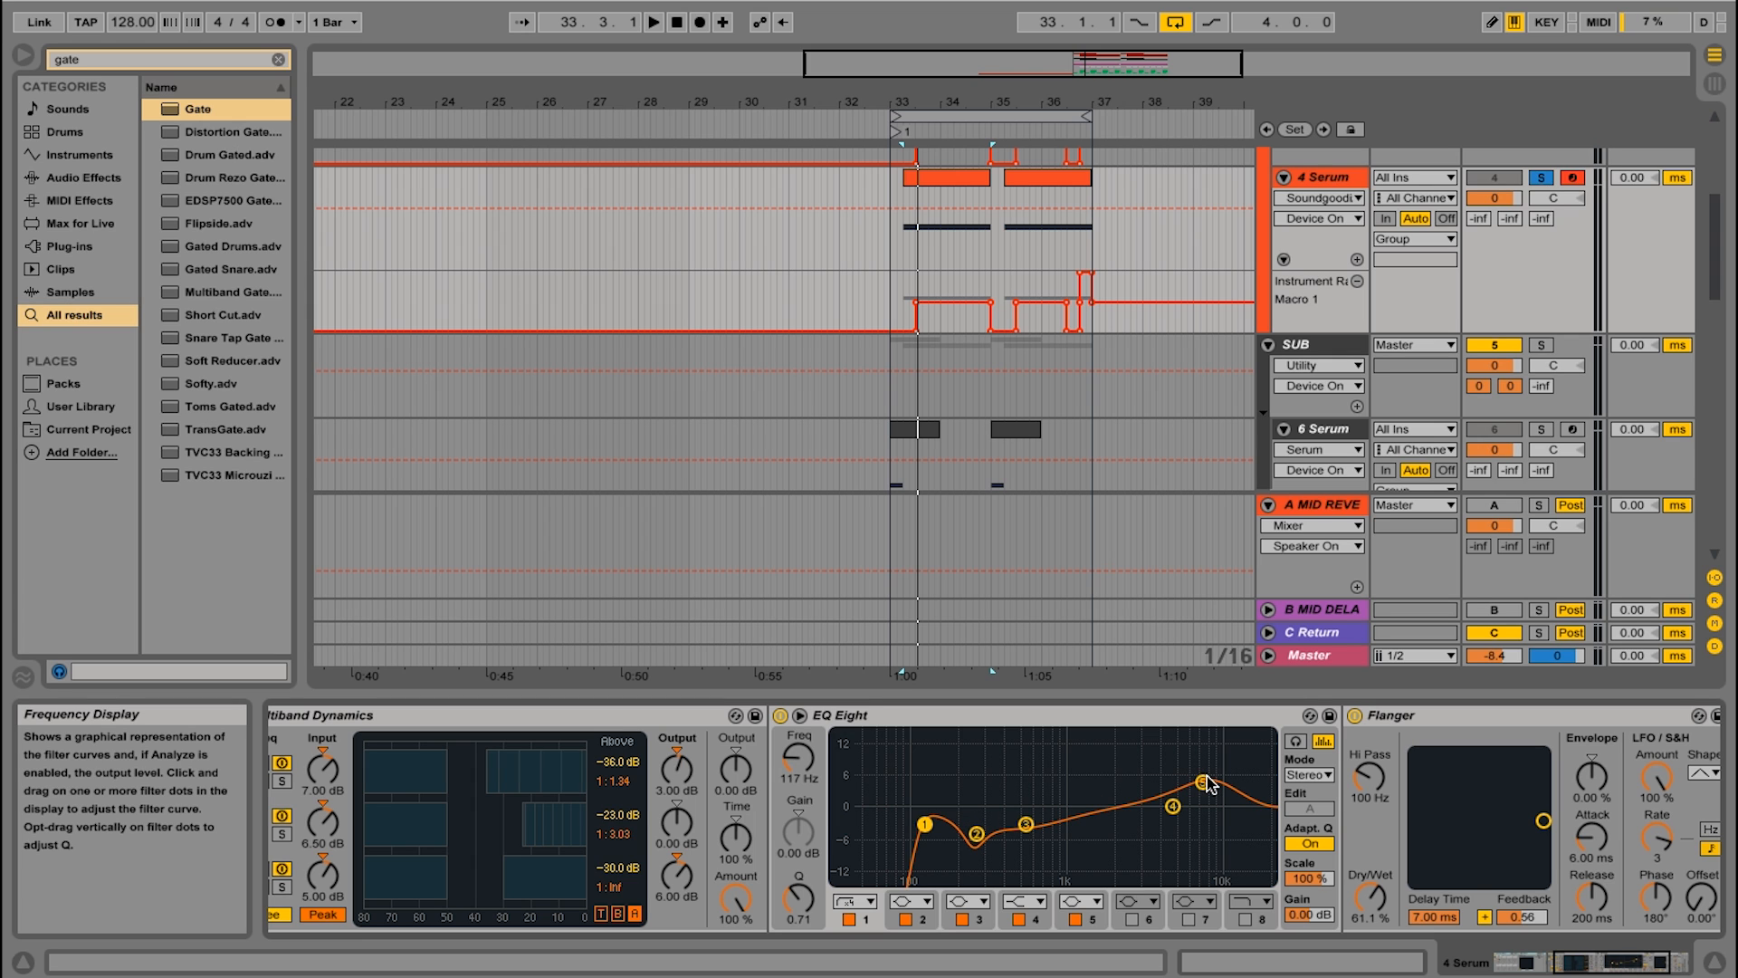
pyautogui.hscroll(5, 1223, 804)
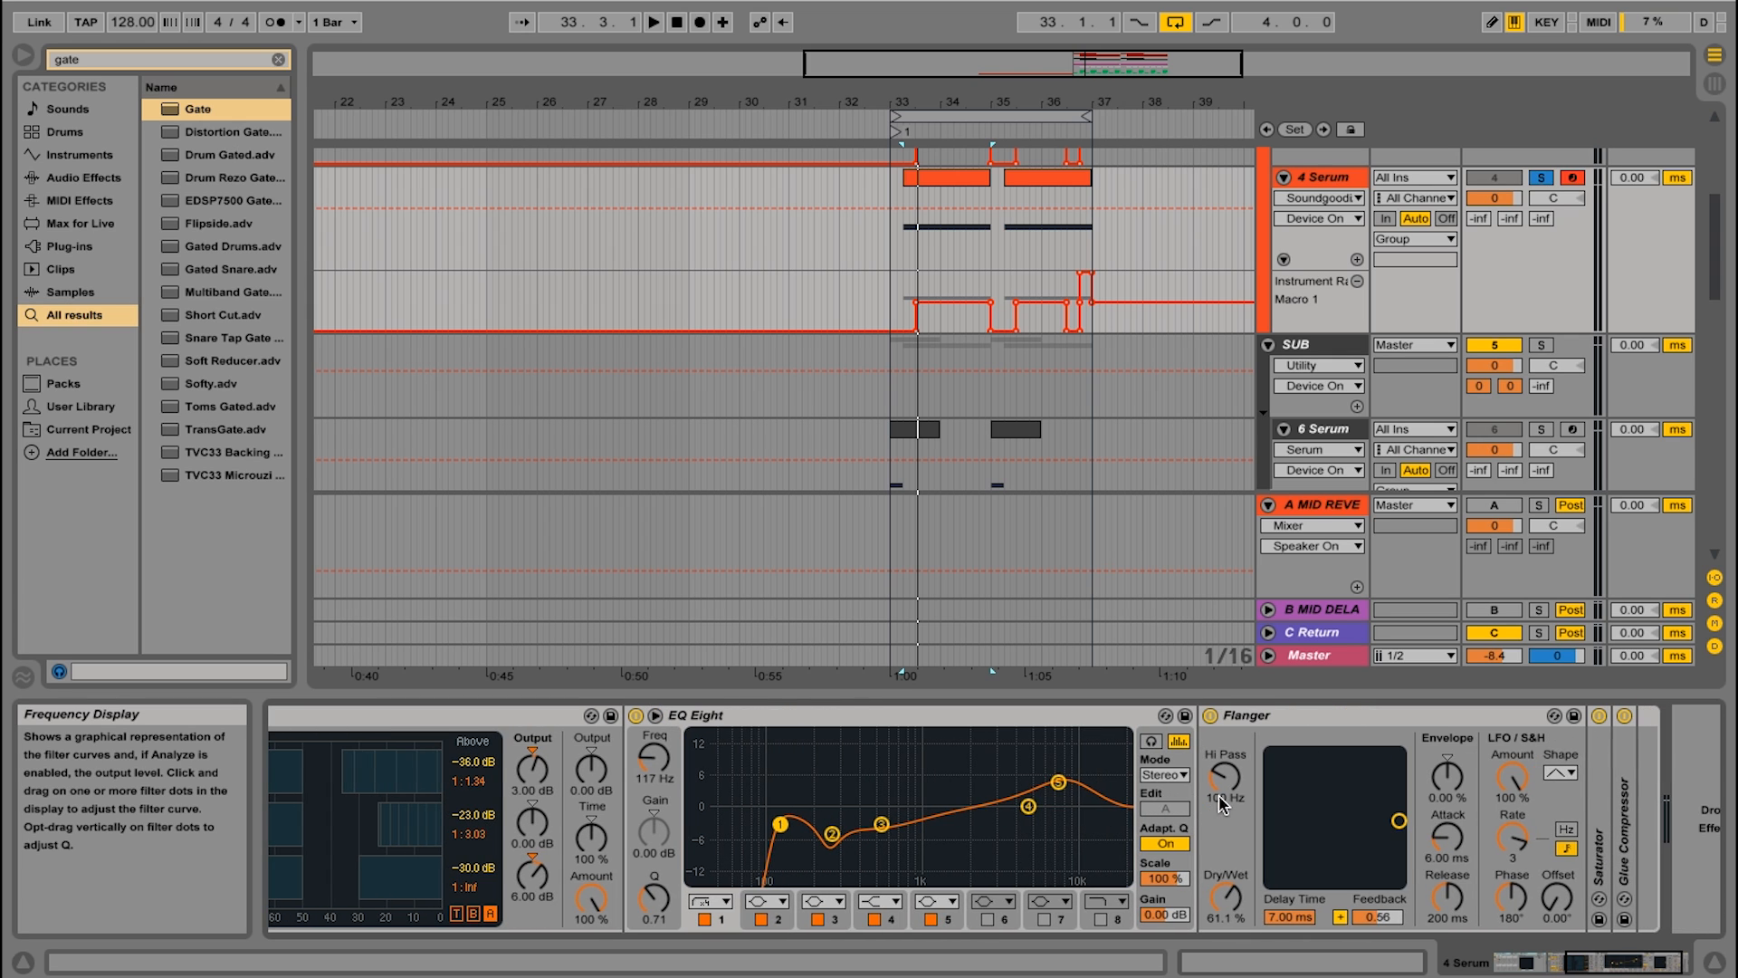
pyautogui.hscroll(2, 1314, 739)
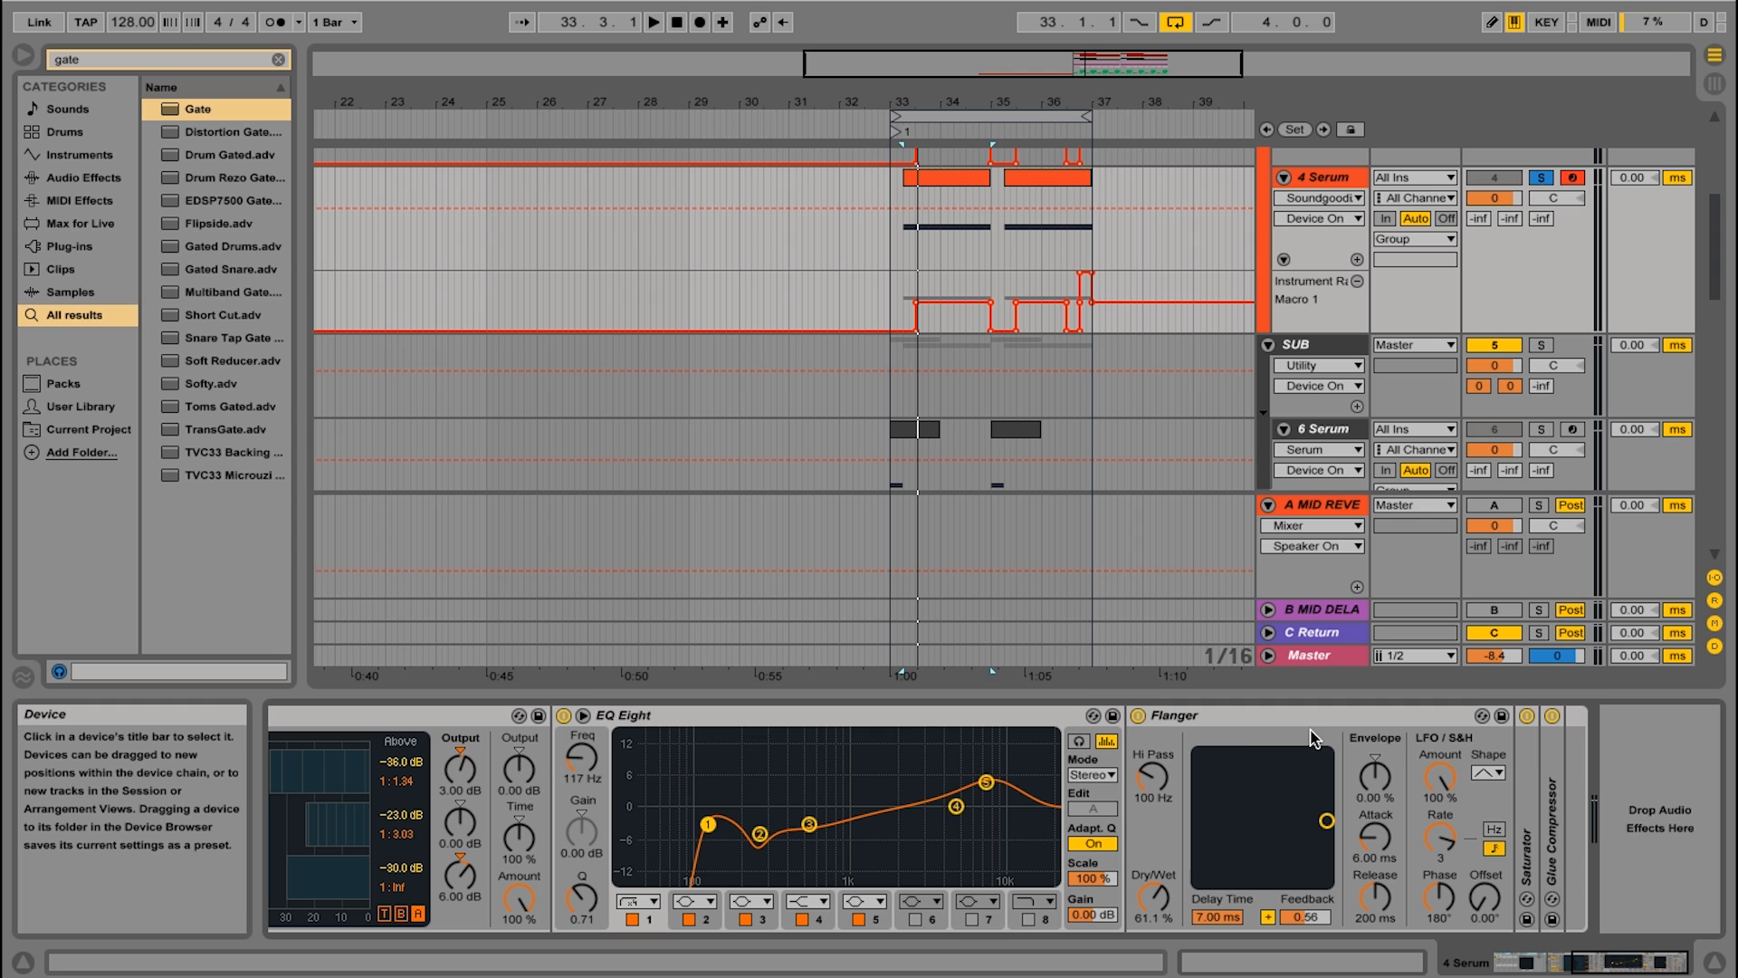
# - Unfold the Saturator and Glue Compressor devices to examine their settings
pyautogui.doubleClick(1523, 781)
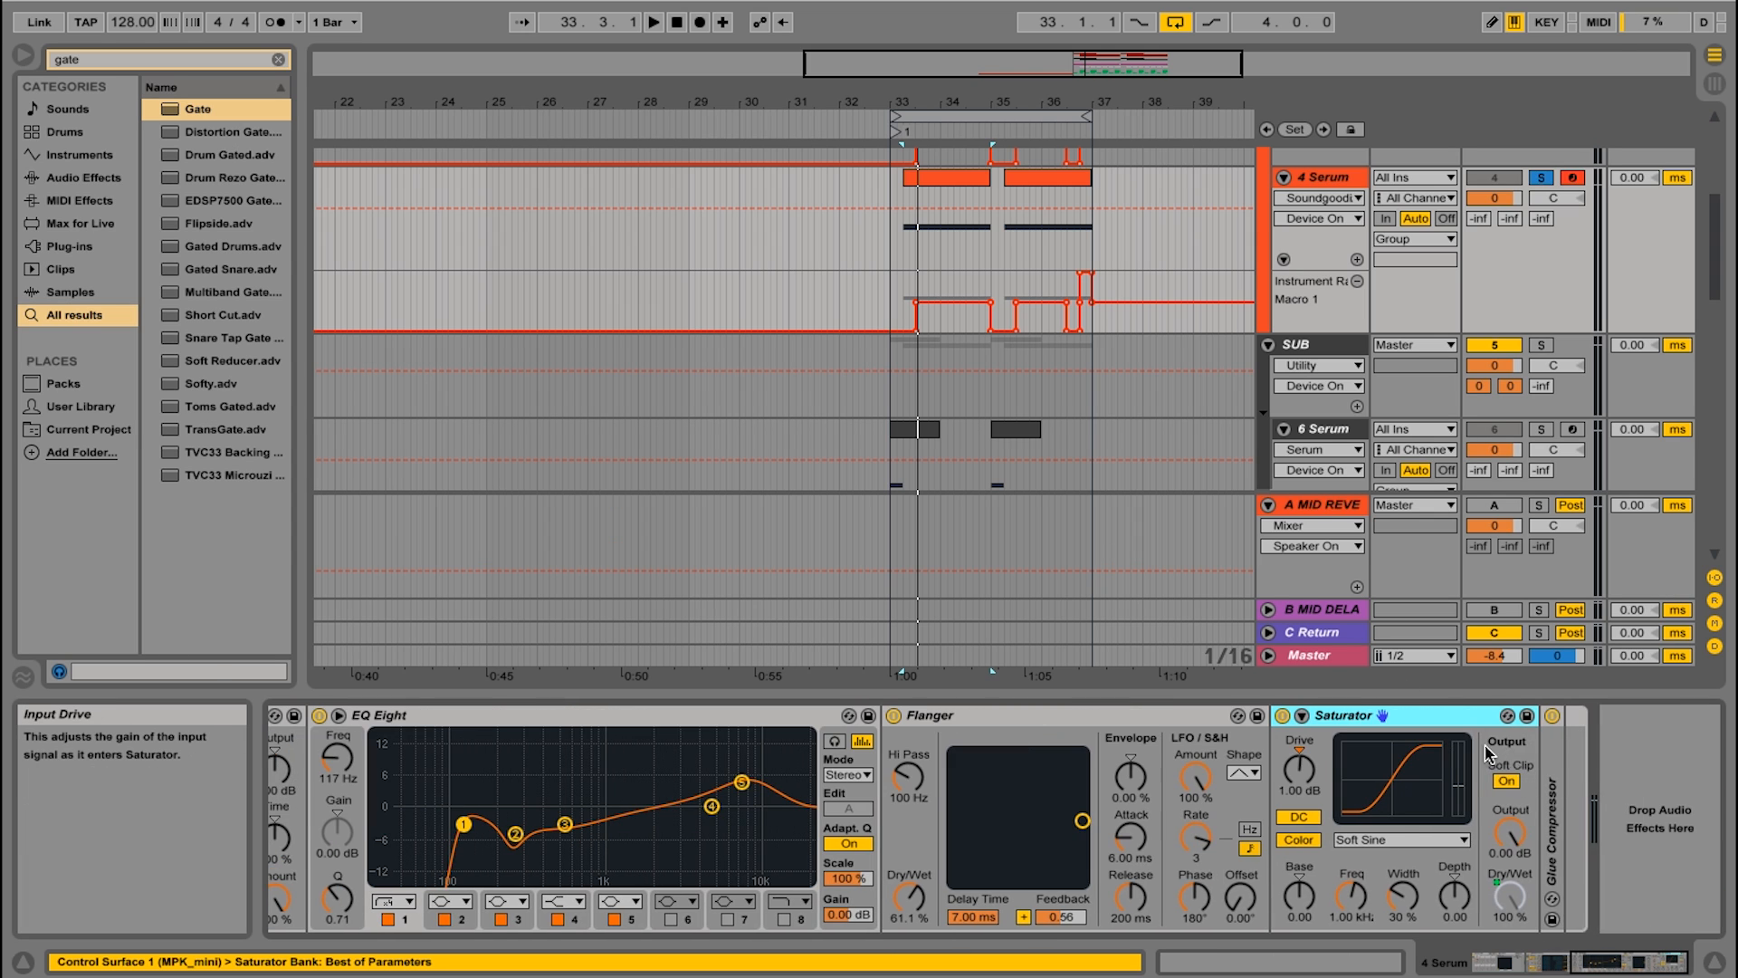
pyautogui.doubleClick(1553, 774)
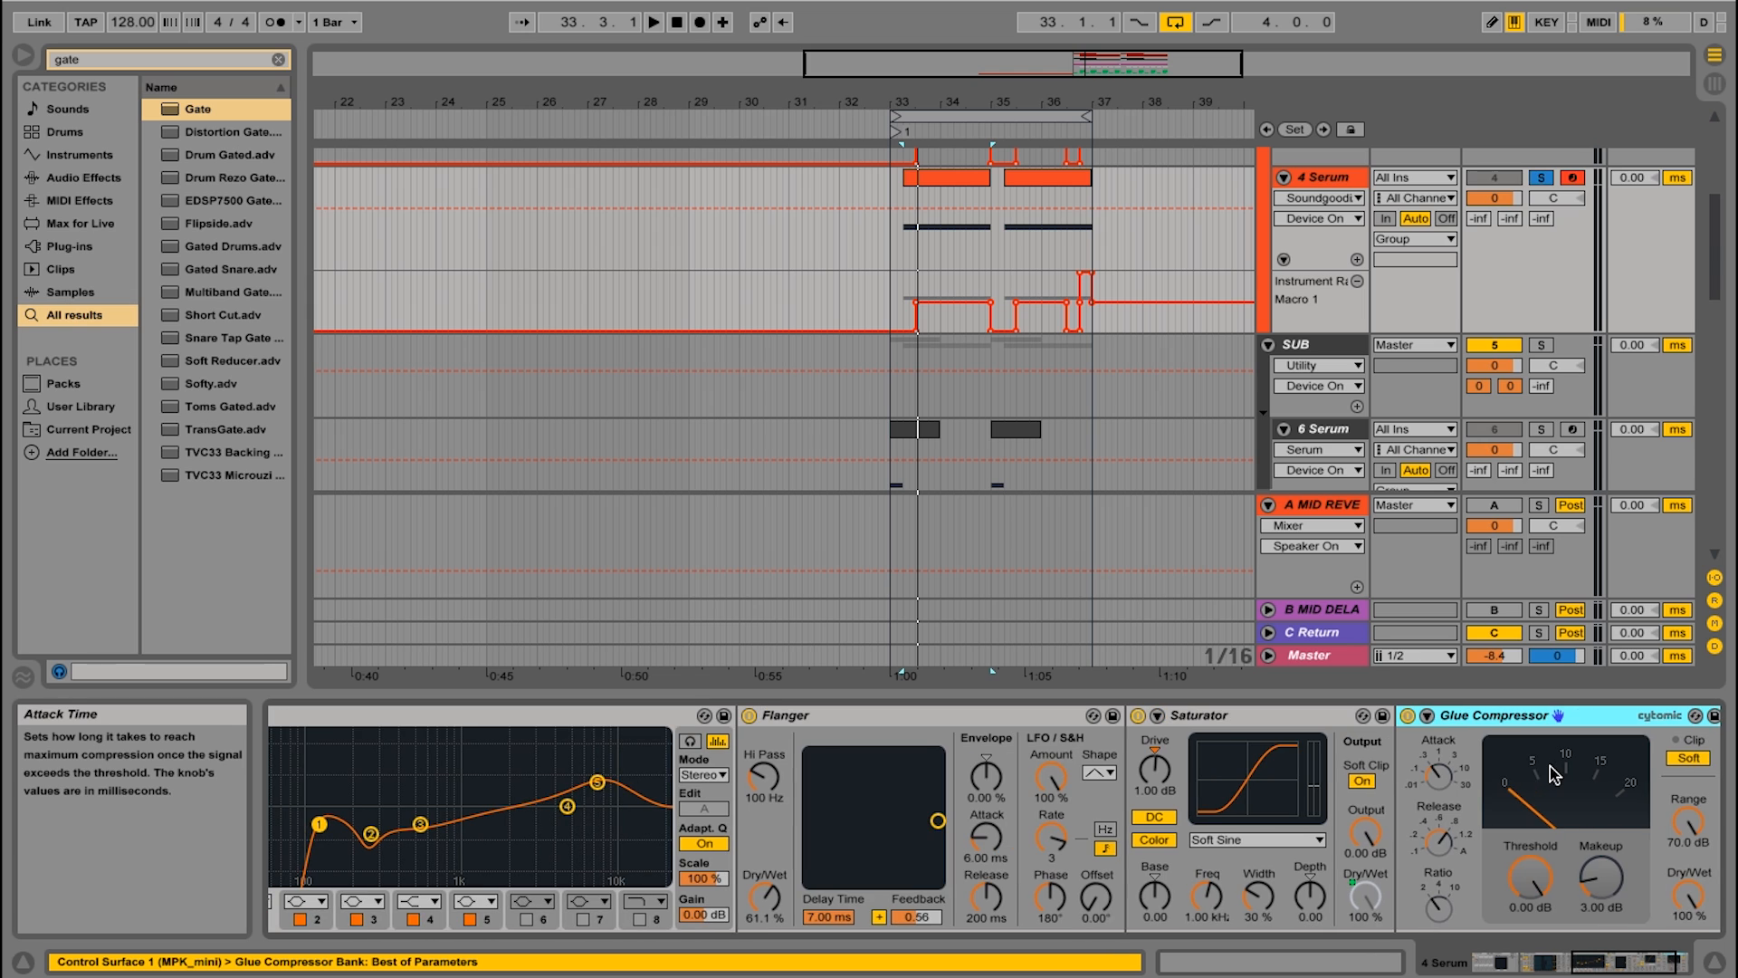
pyautogui.doubleClick(1471, 715)
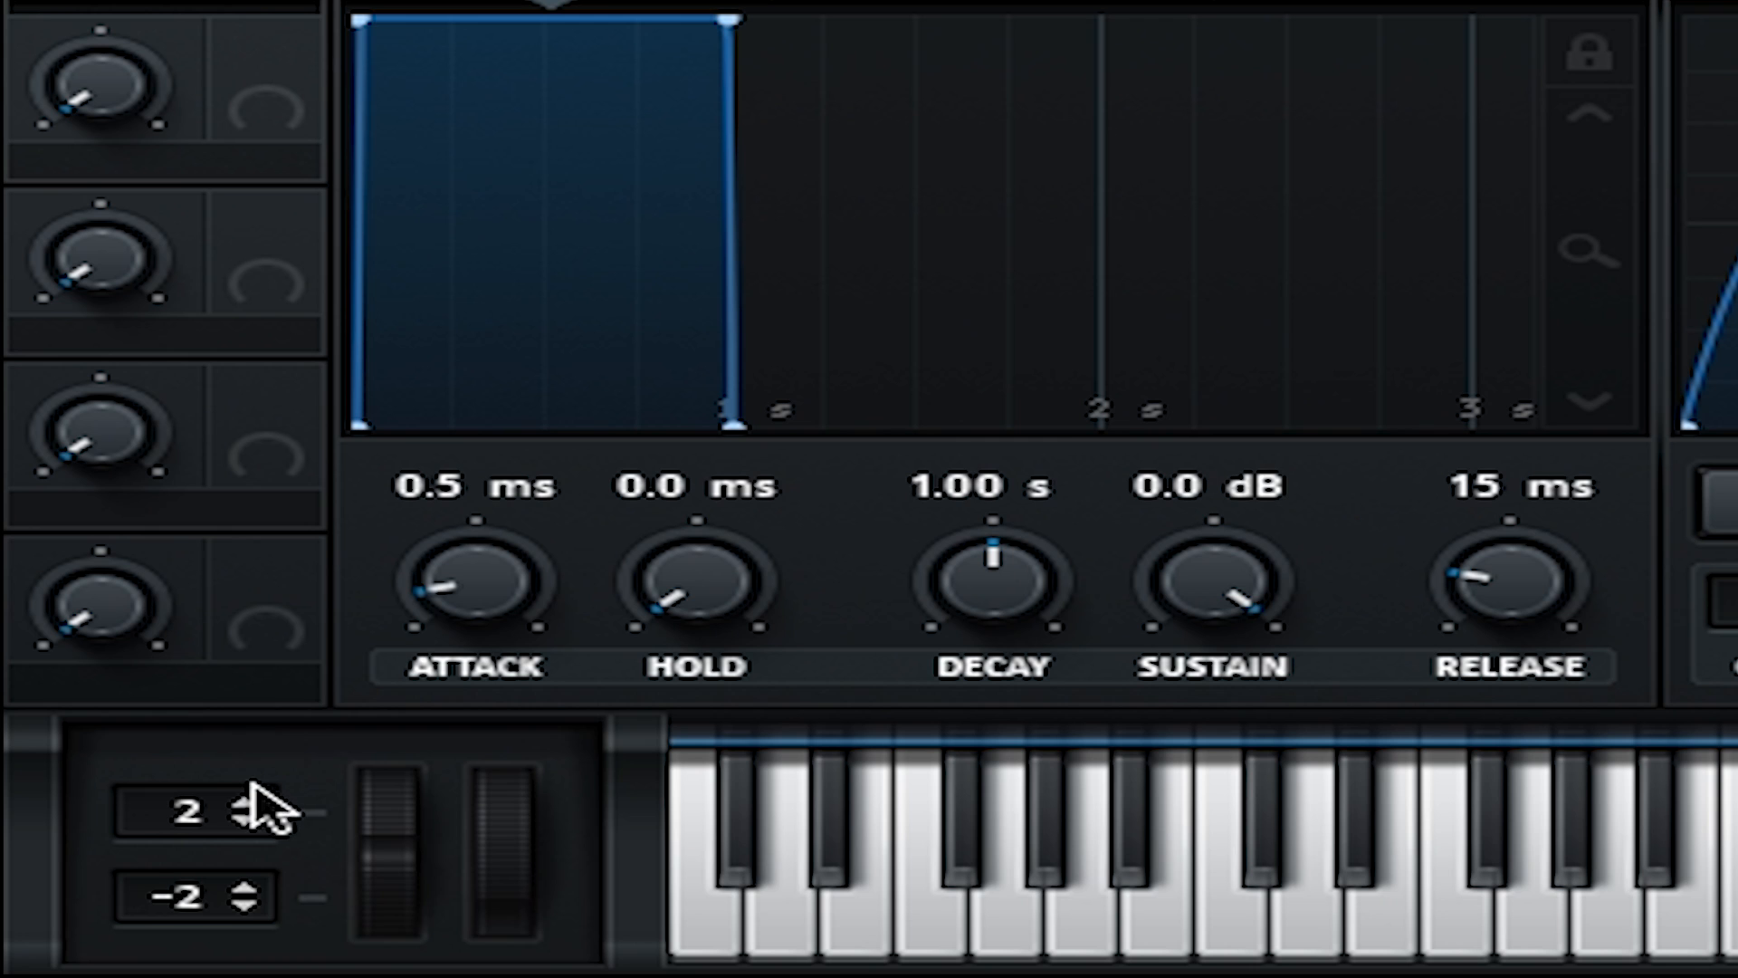
# - In Serum, set the pitch bend range to 6 semitones up and -6 semitones down
pyautogui.click(246, 802)
pyautogui.click(246, 802)
pyautogui.click(246, 802)
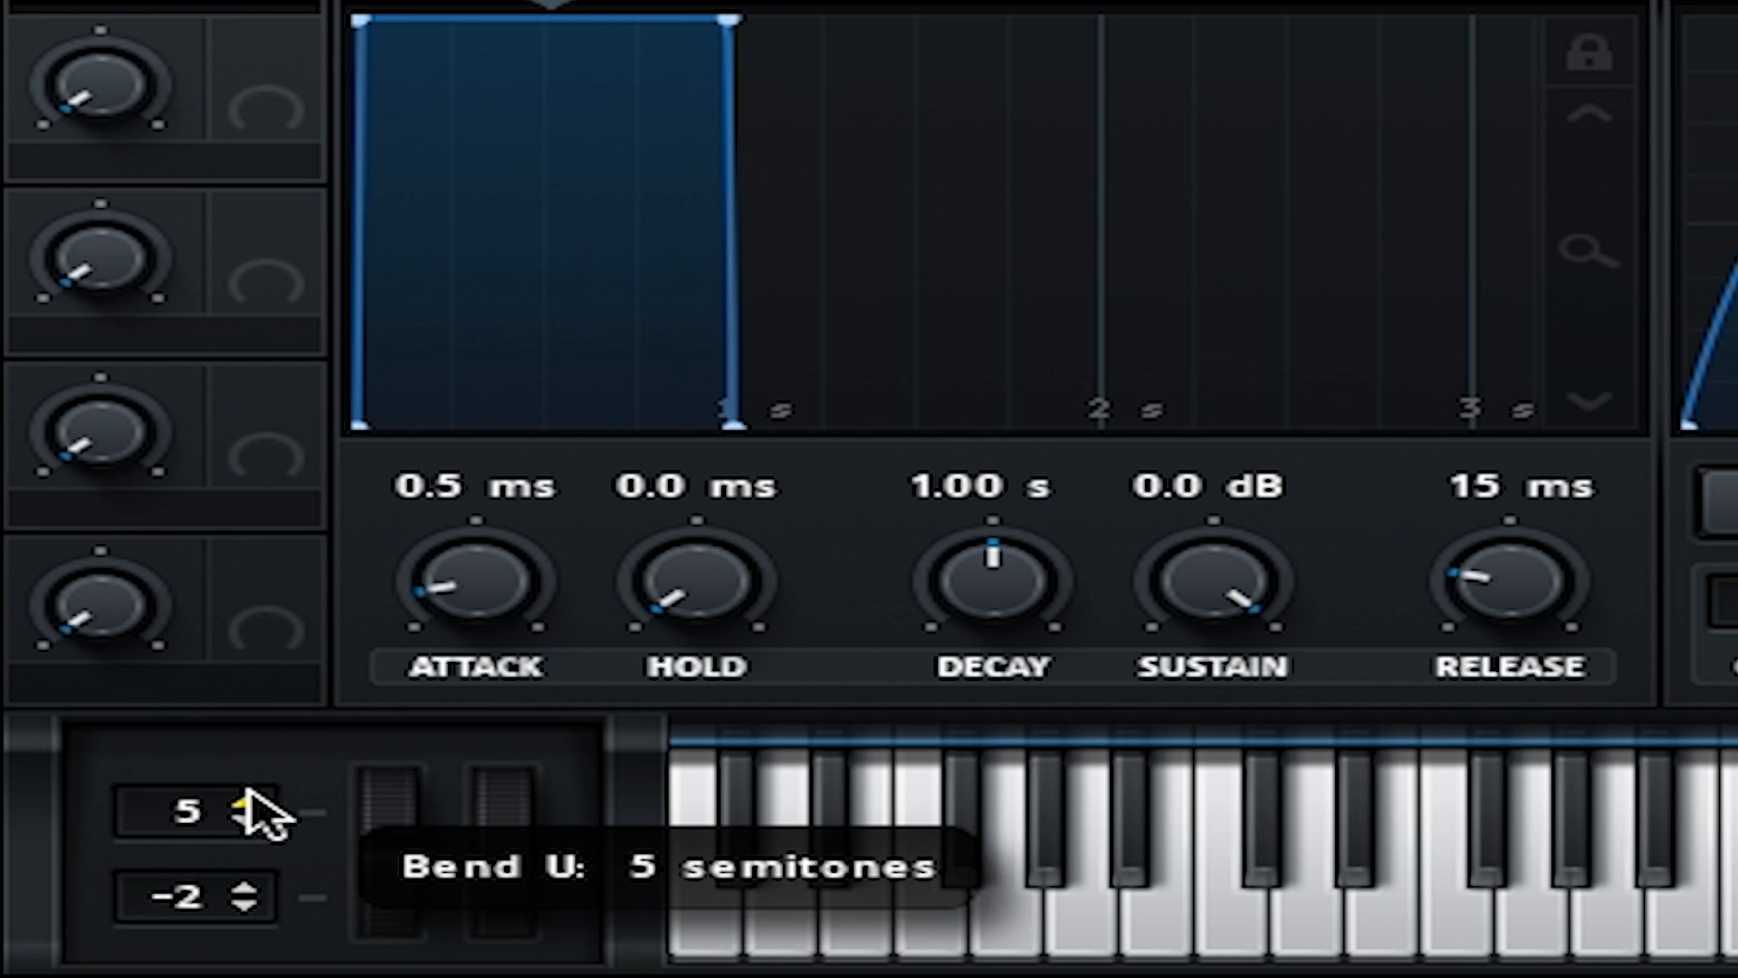
pyautogui.click(246, 802)
pyautogui.click(247, 903)
pyautogui.click(246, 903)
pyautogui.click(246, 904)
pyautogui.click(246, 903)
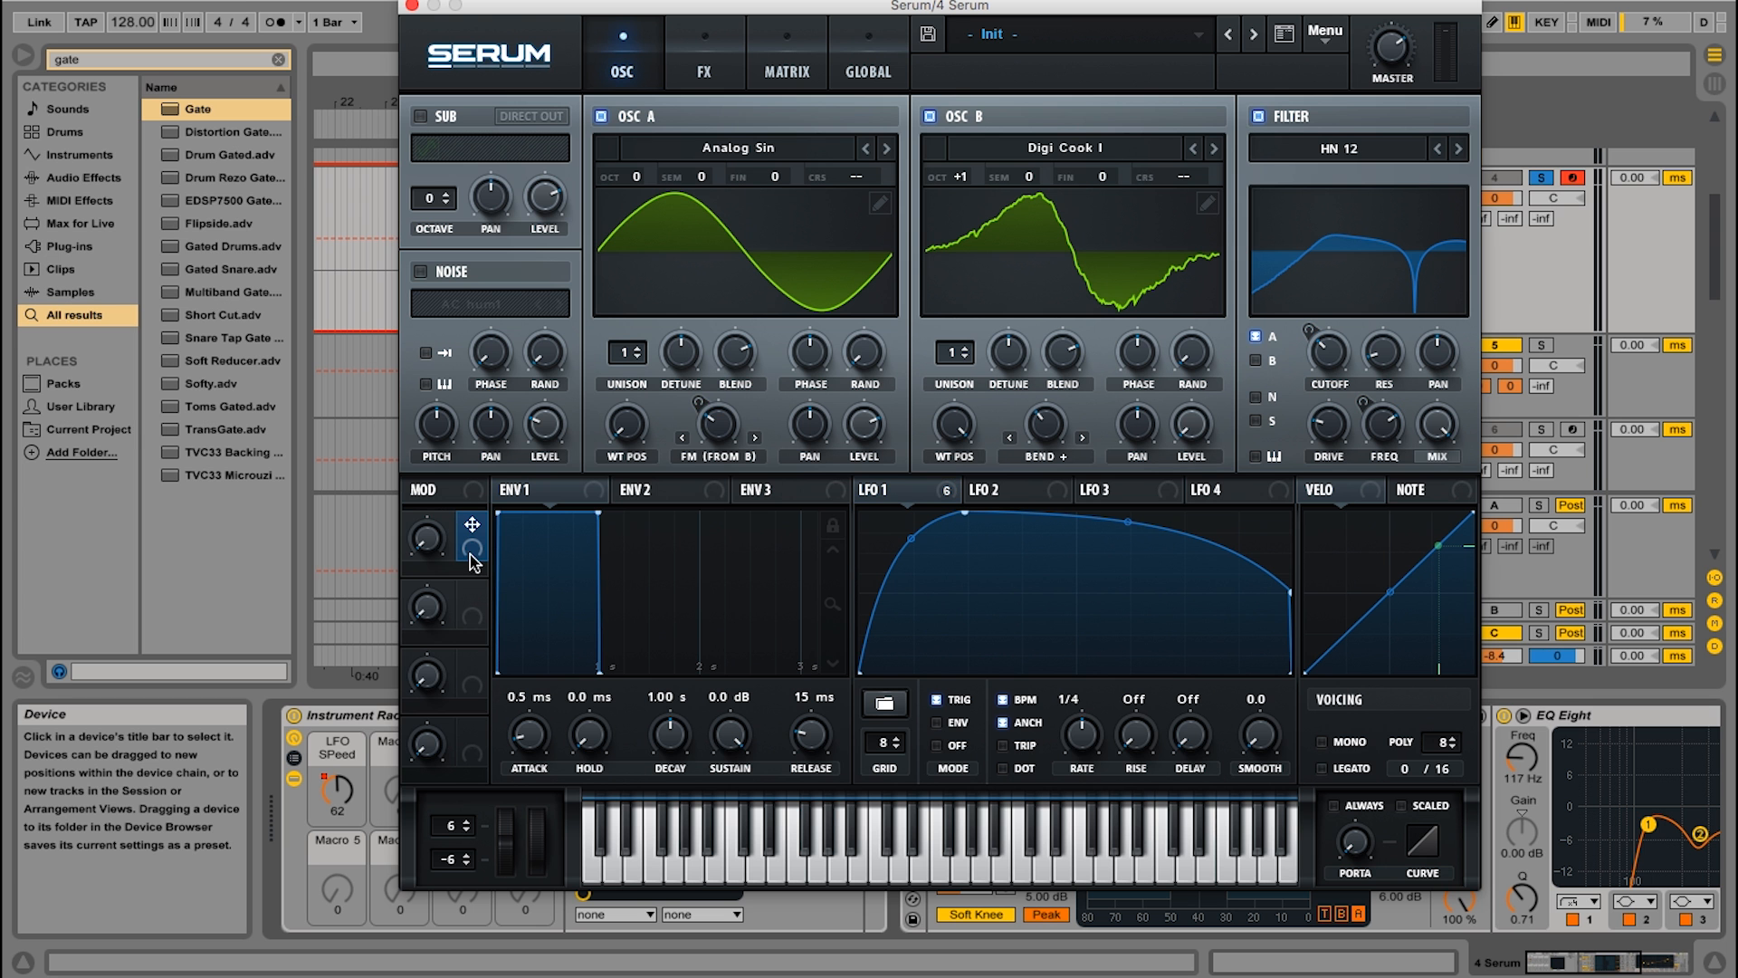
# - Assign Macro 1 to the LFO 1 rate and rename the macro Rate
pyautogui.moveTo(268, 116); pyautogui.dragTo(1069, 739)
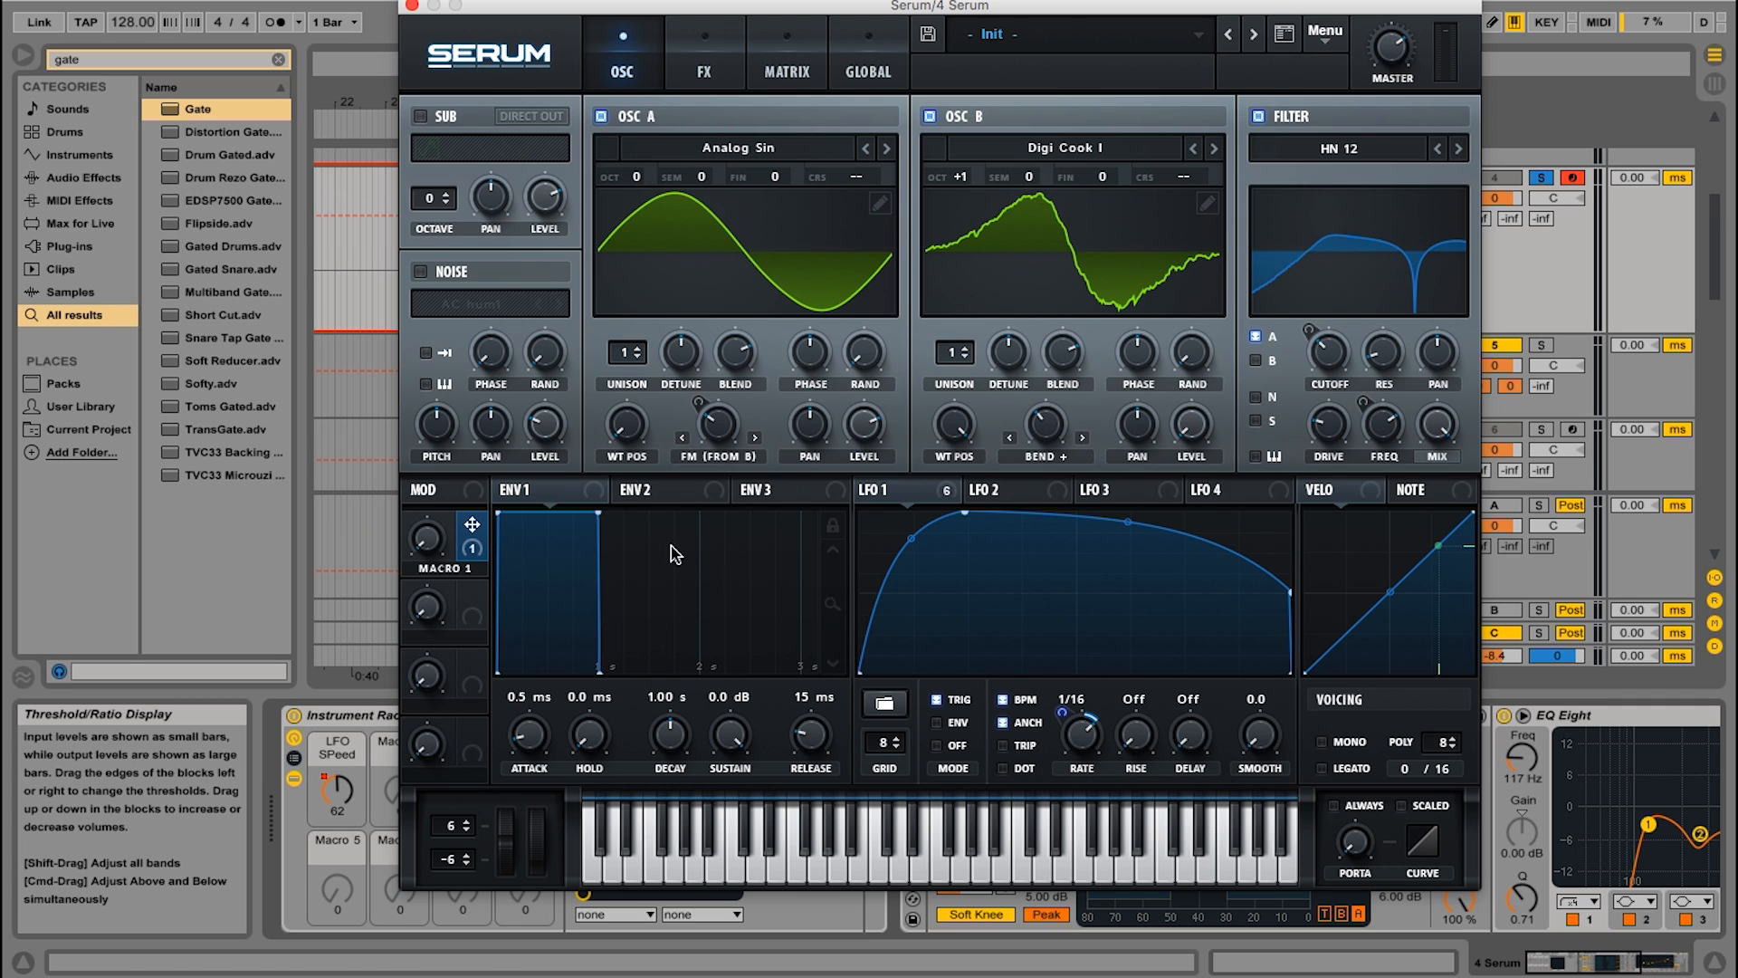
pyautogui.moveTo(432, 547); pyautogui.dragTo(492, 746)
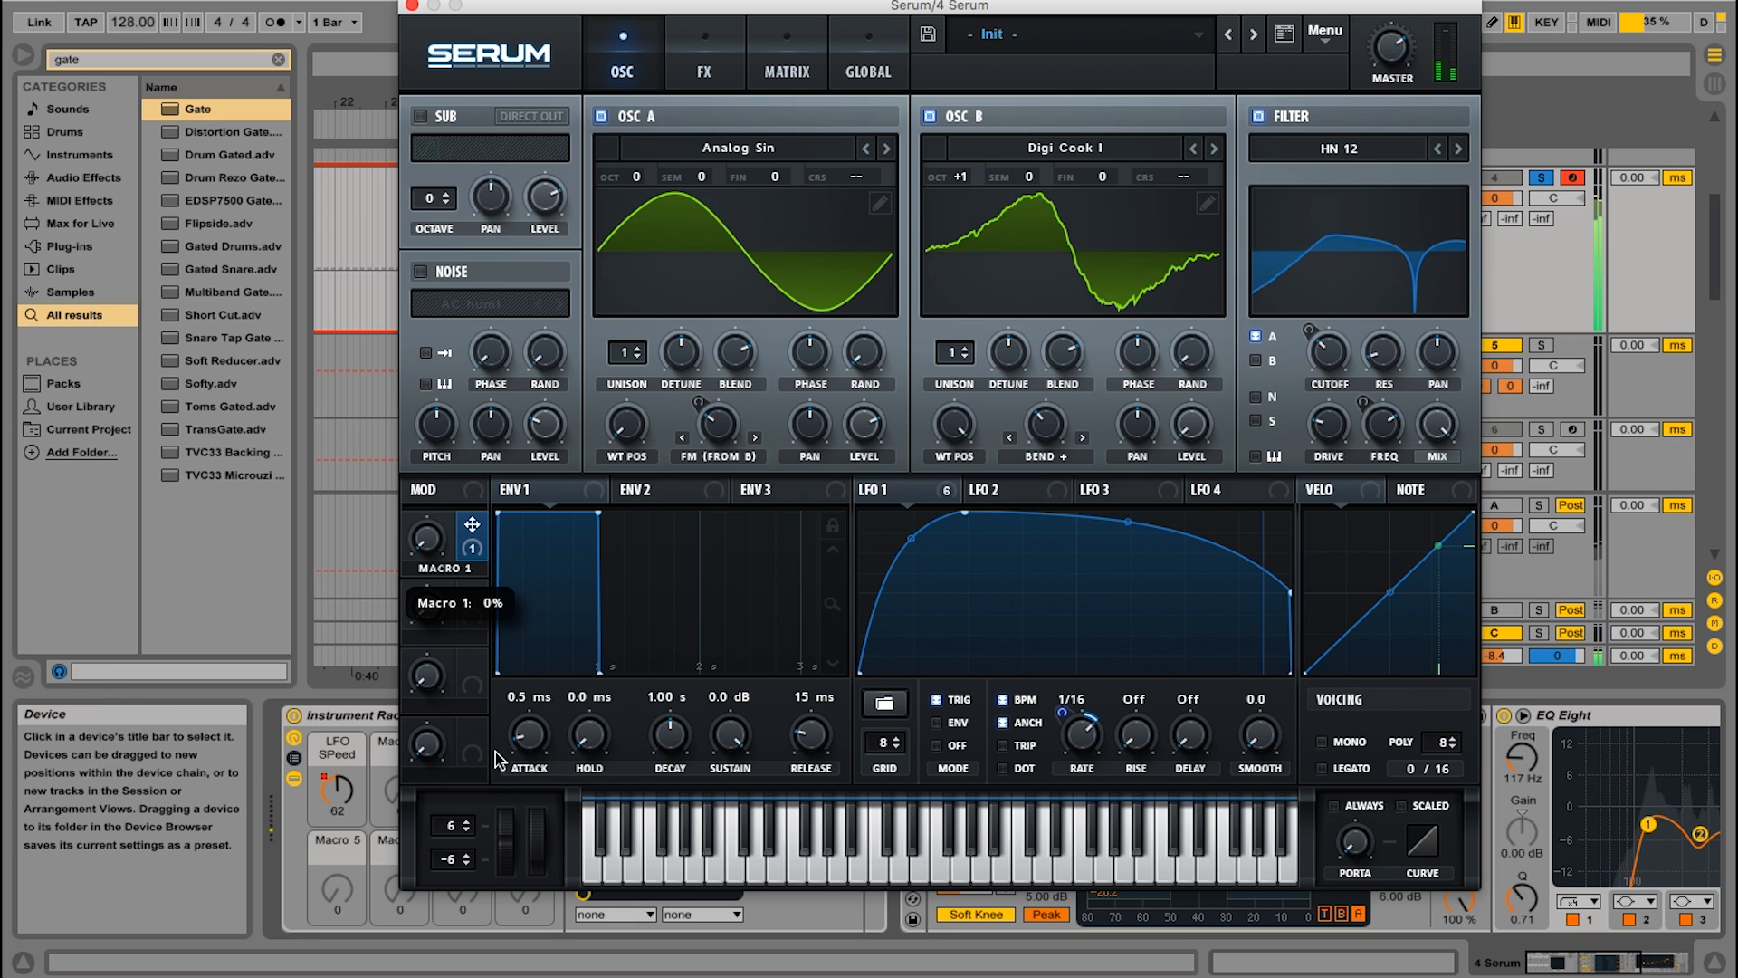
pyautogui.doubleClick(441, 568)
pyautogui.write('Rate')
pyautogui.press('Return')
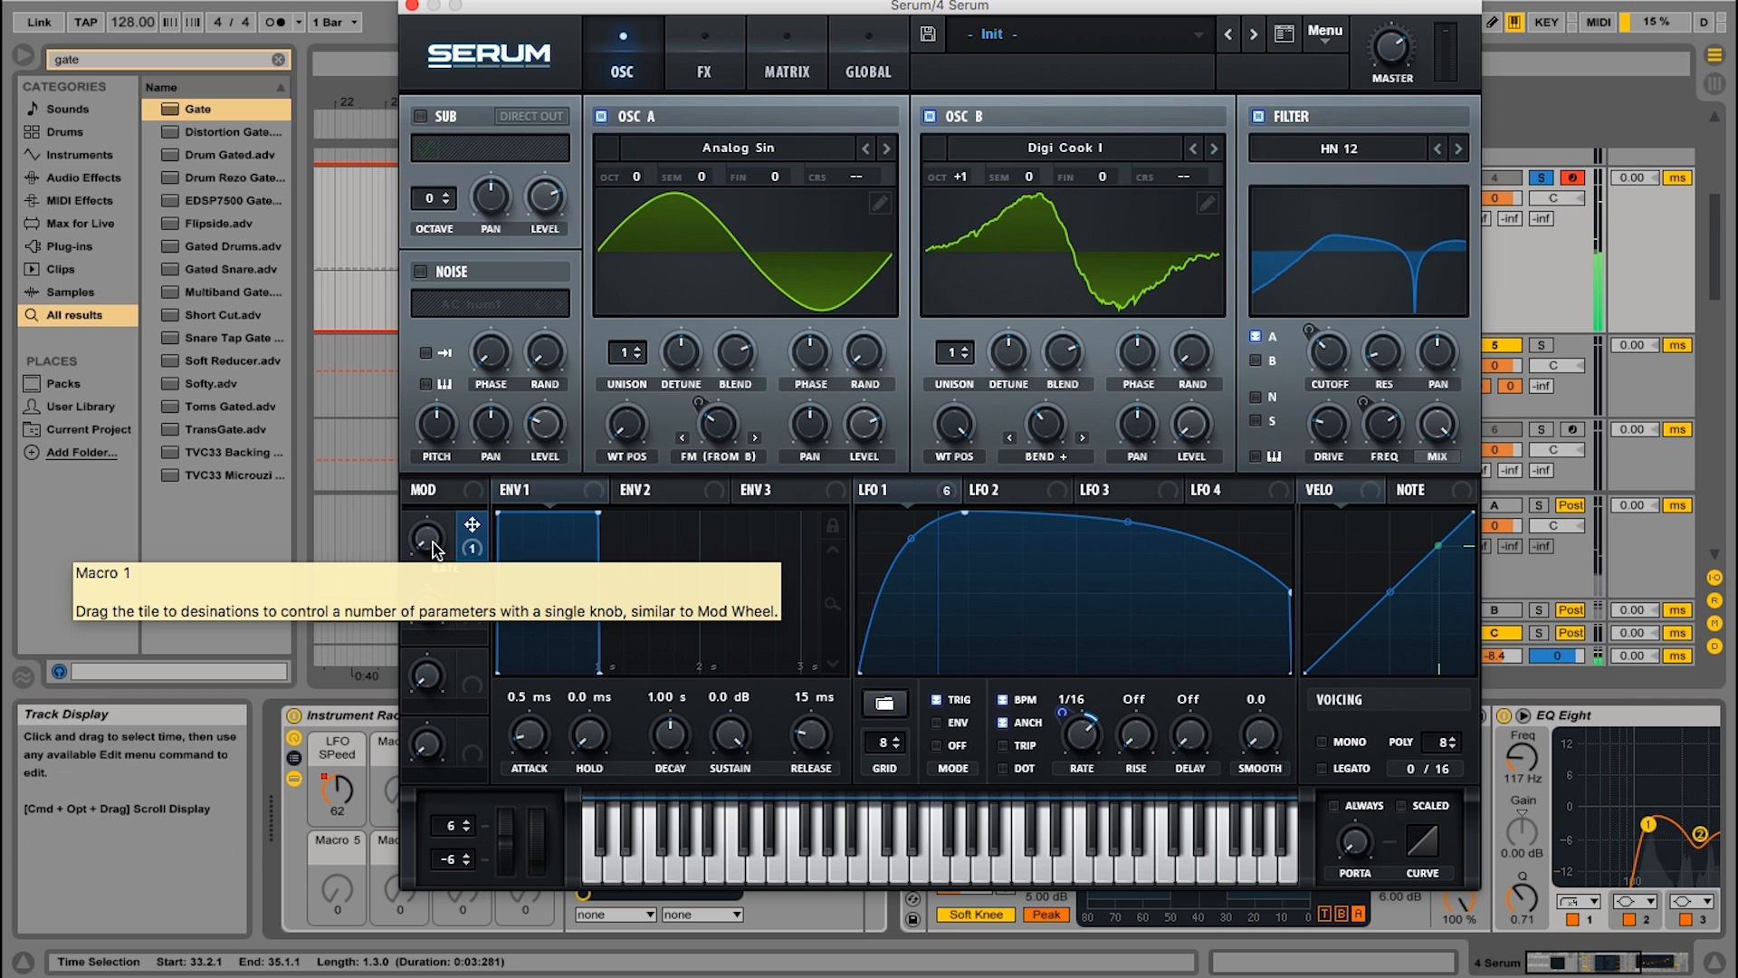
# - Sweep the Rate macro upward to audition its effect on the LFO speed and close the Serum window
pyautogui.moveTo(433, 542); pyautogui.dragTo(421, 441)
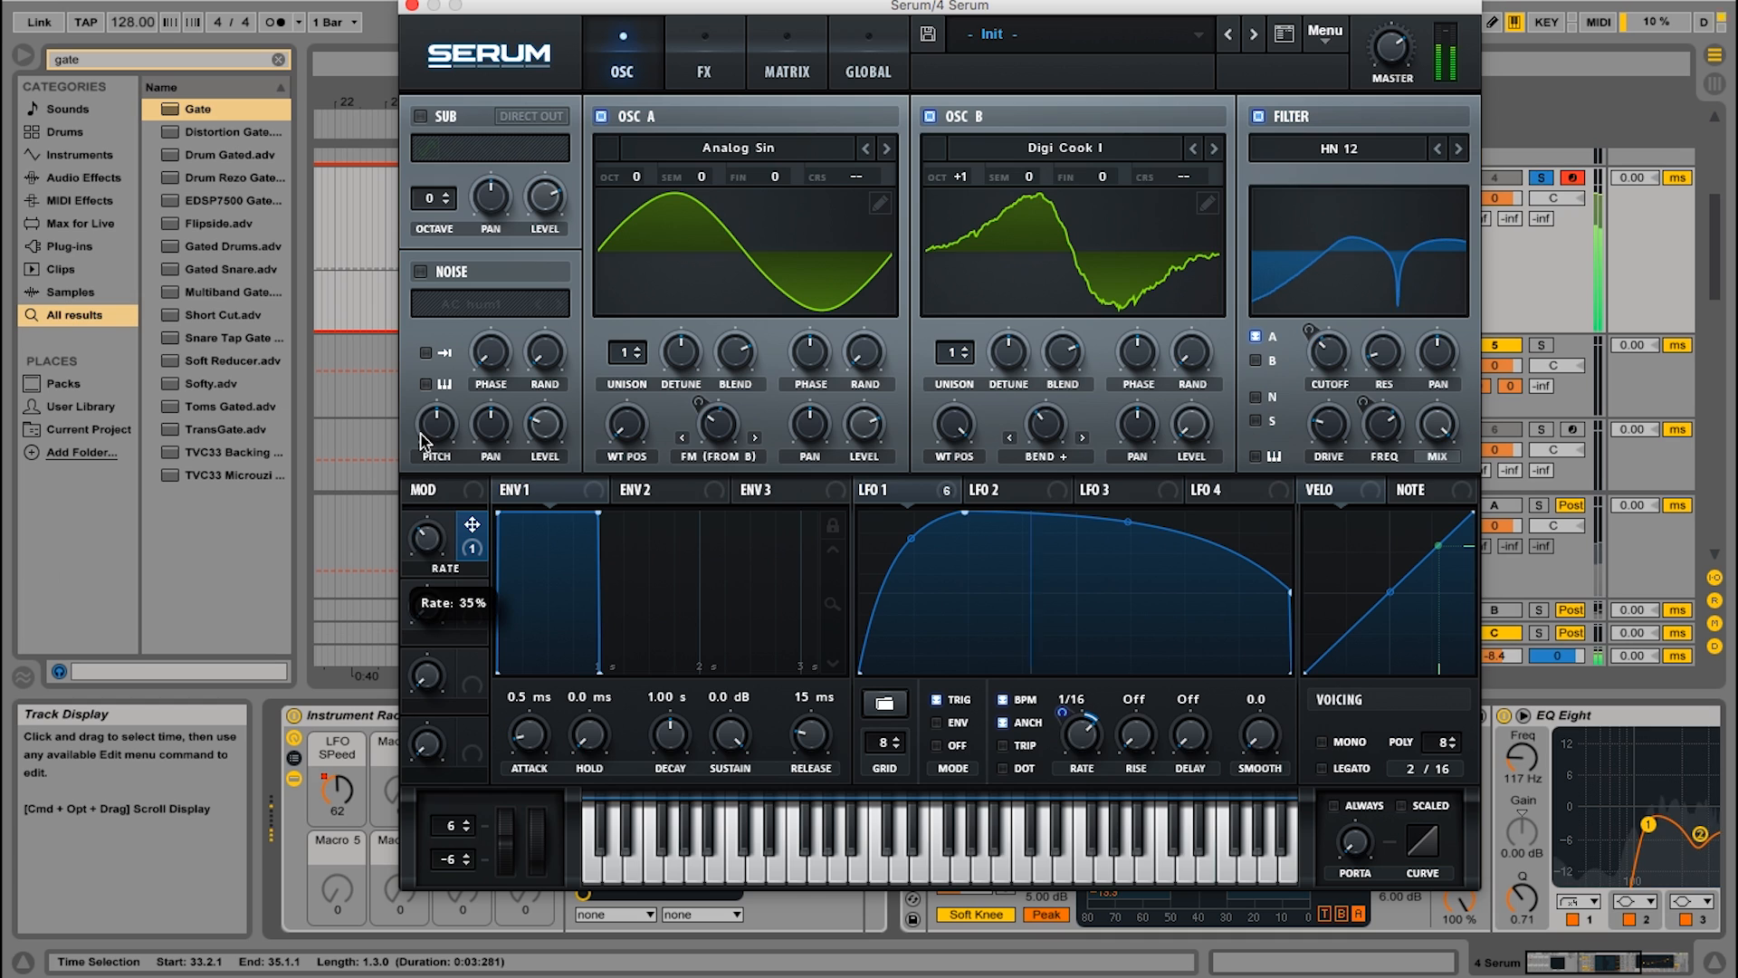
pyautogui.moveTo(421, 441); pyautogui.dragTo(421, 249)
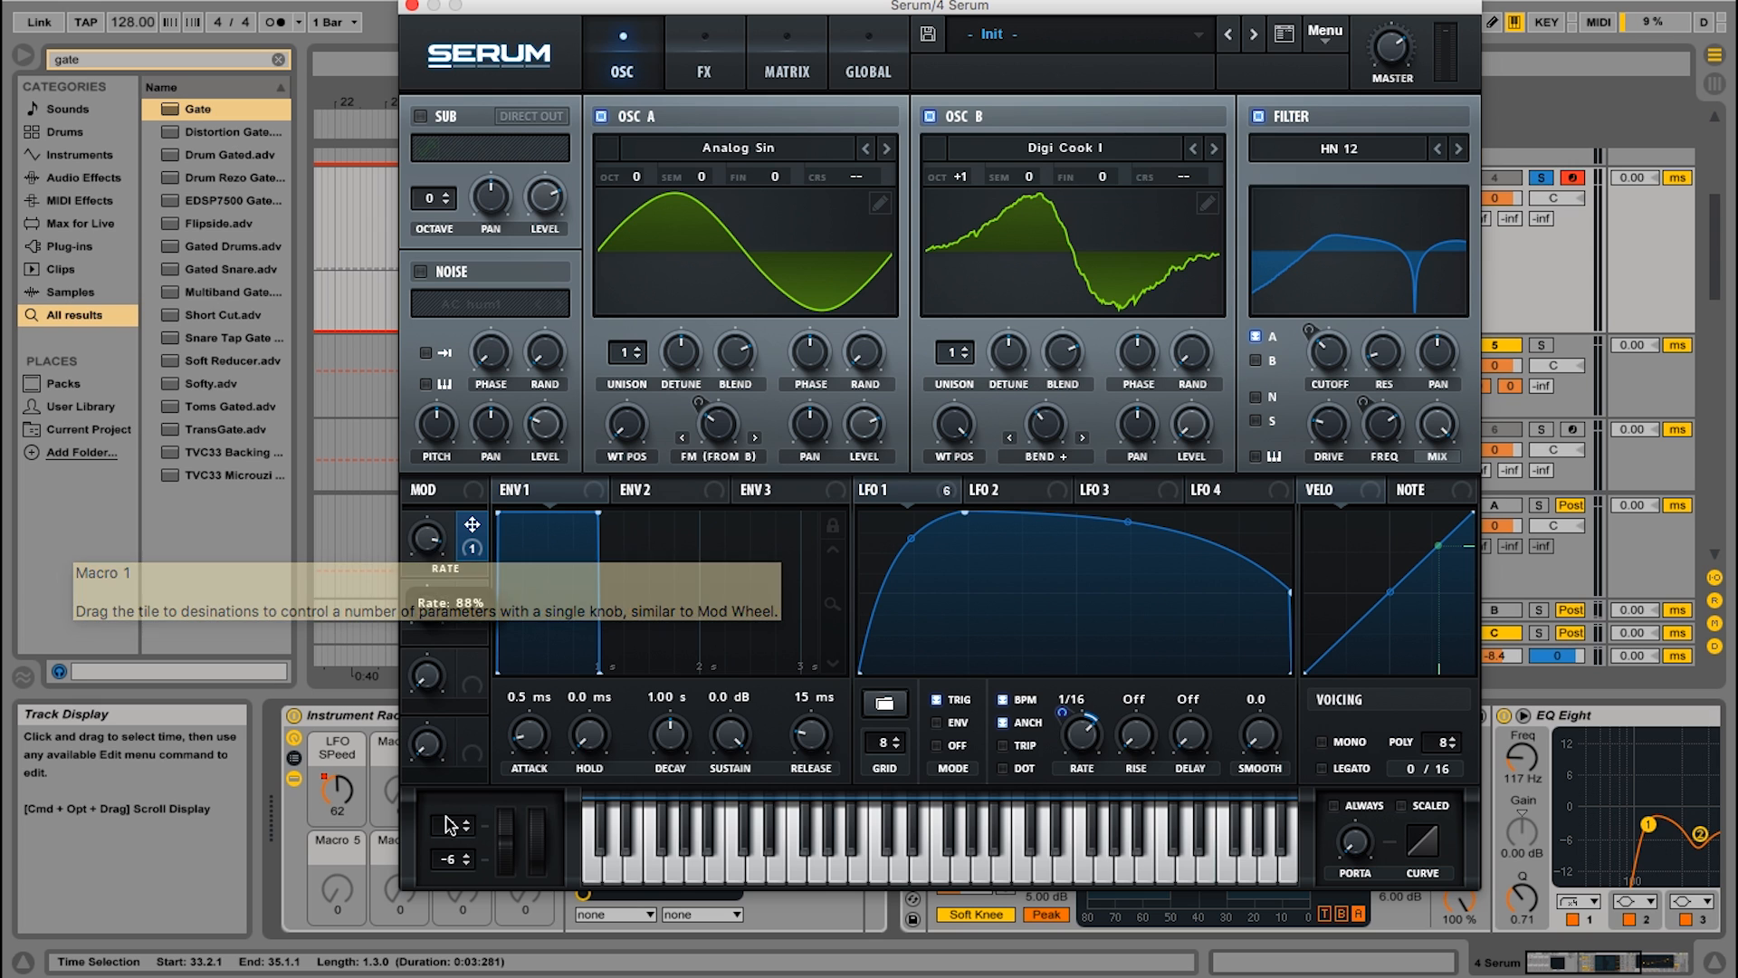
pyautogui.click(412, 5)
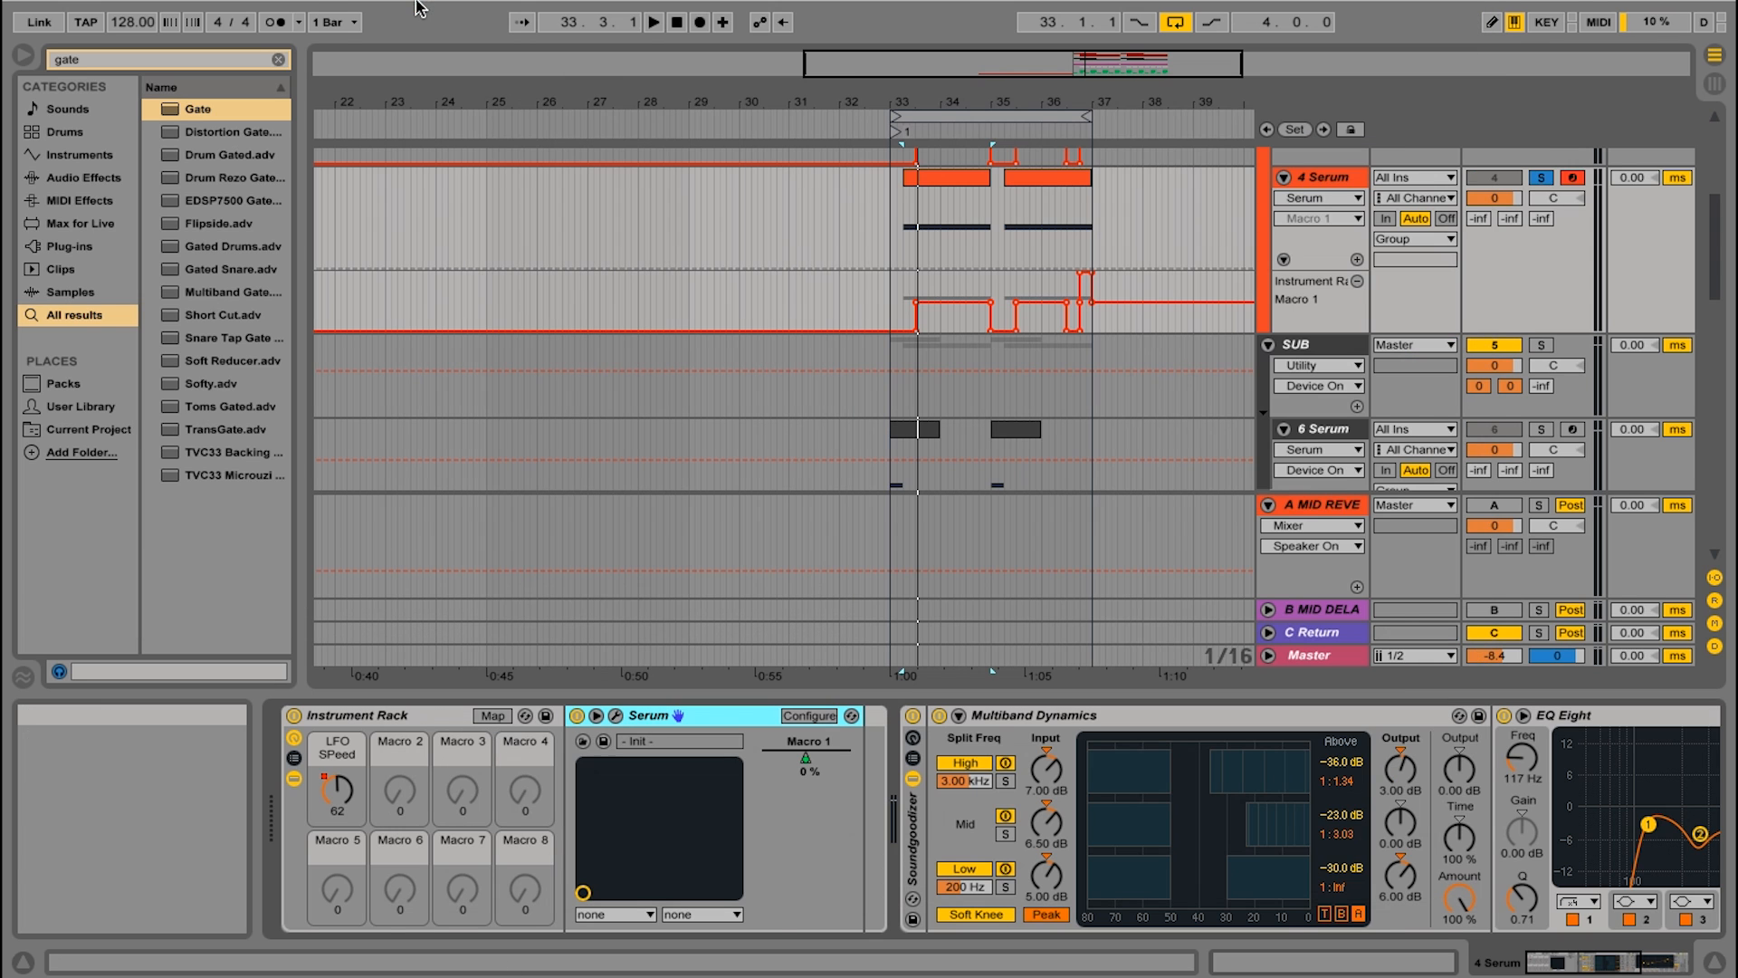
# - Open the first MIDI clip on the 4 Serum track and examine its notes and pitch bend envelope
pyautogui.doubleClick(928, 178)
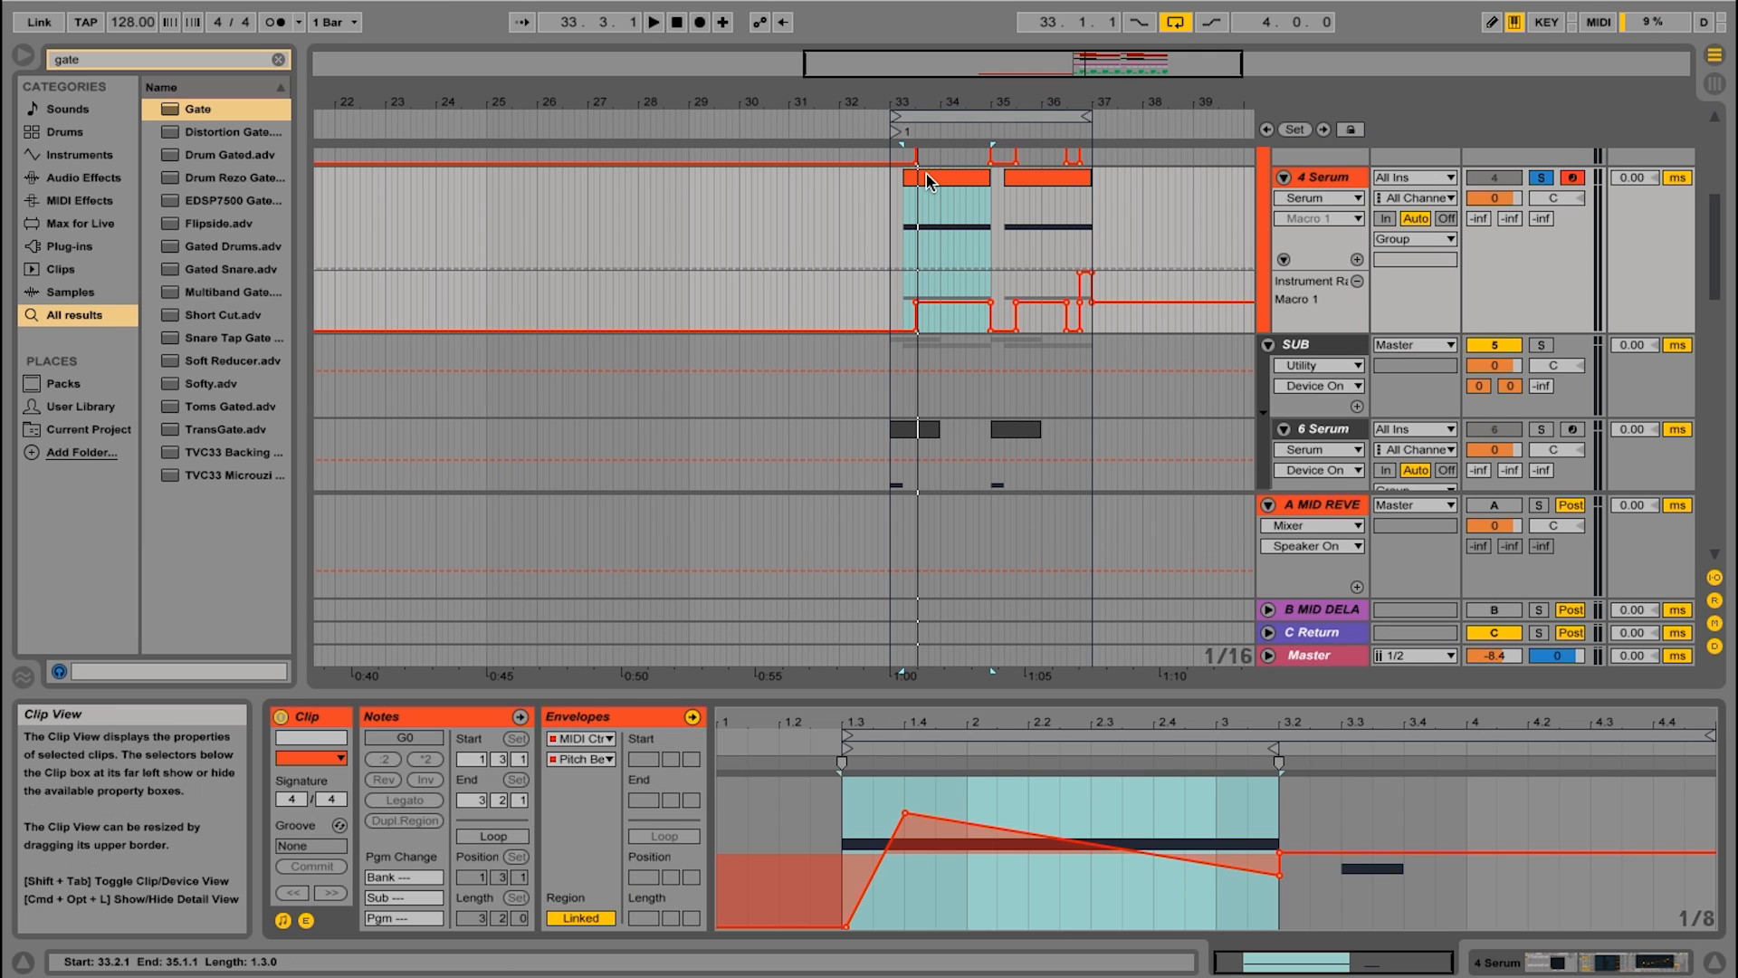
pyautogui.click(306, 921)
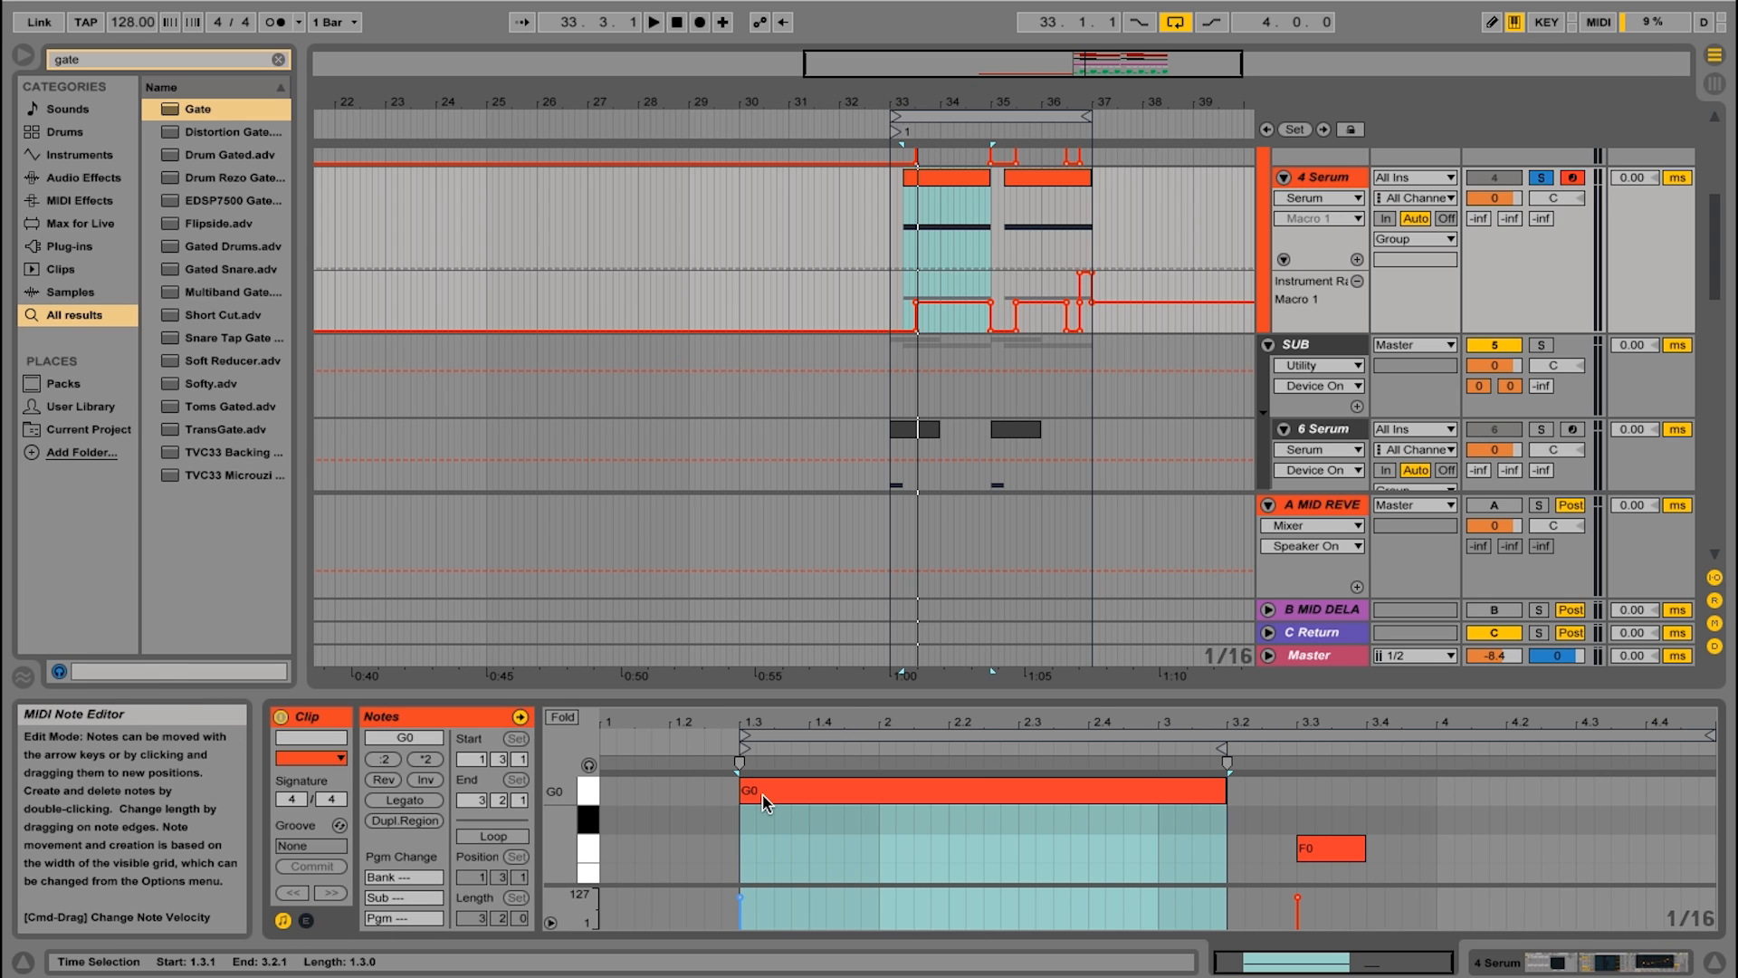
pyautogui.click(308, 921)
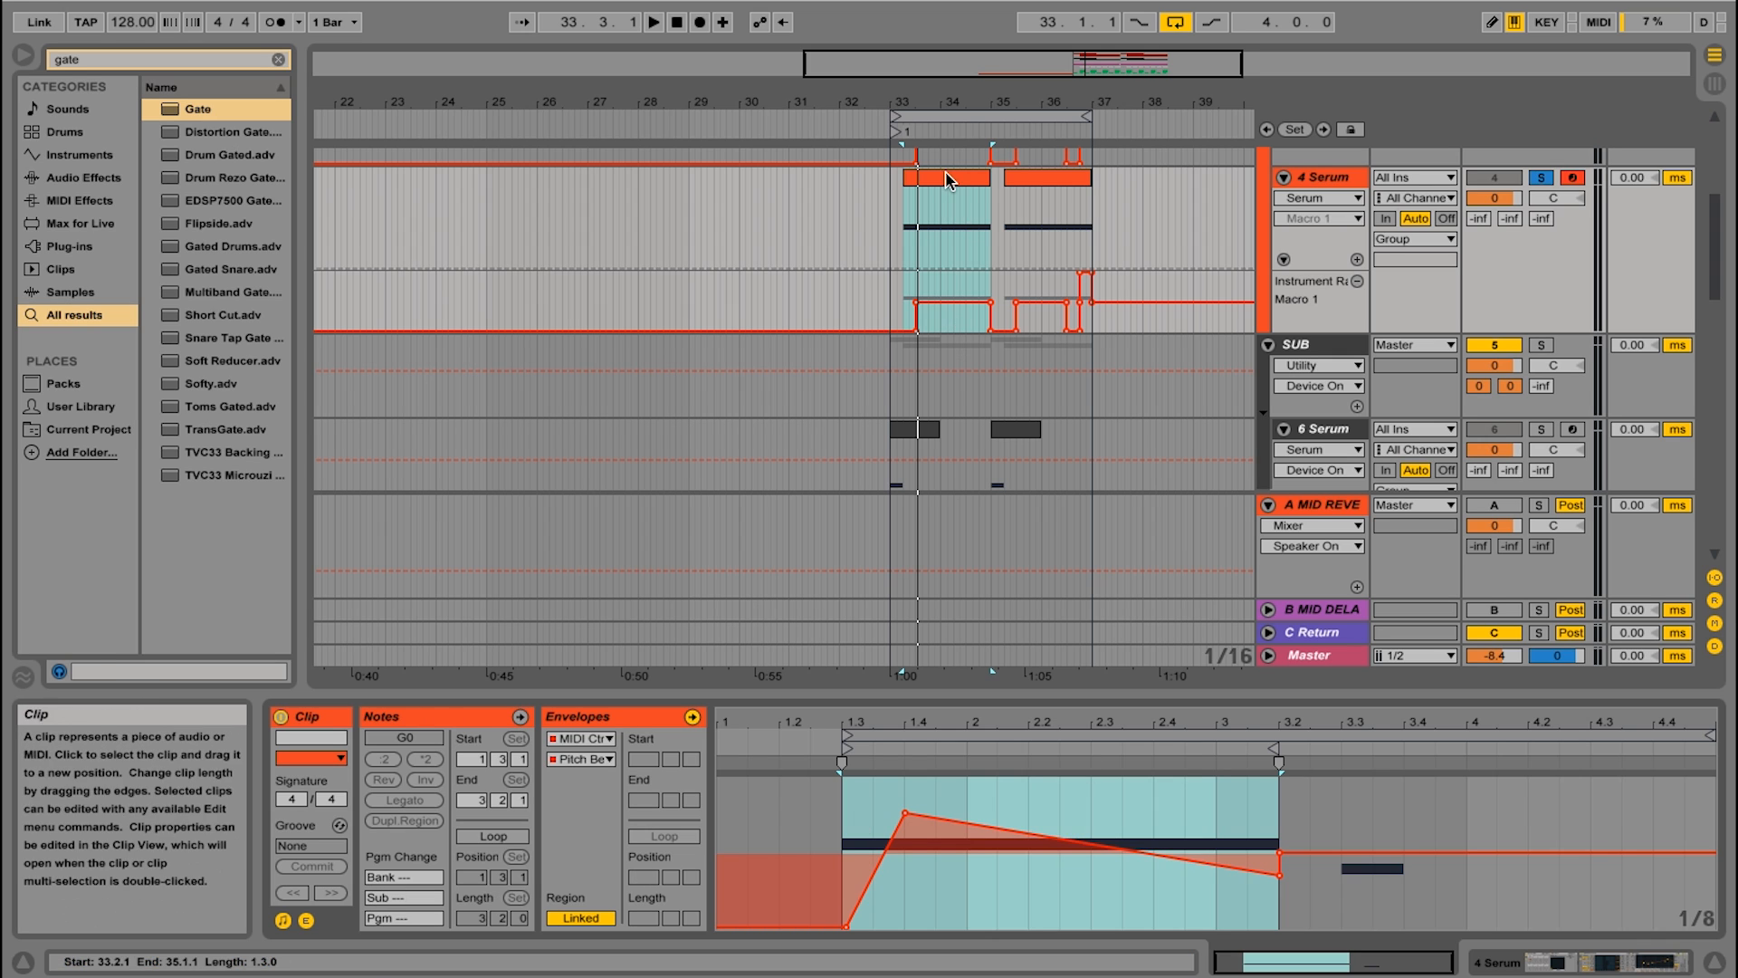
pyautogui.click(300, 923)
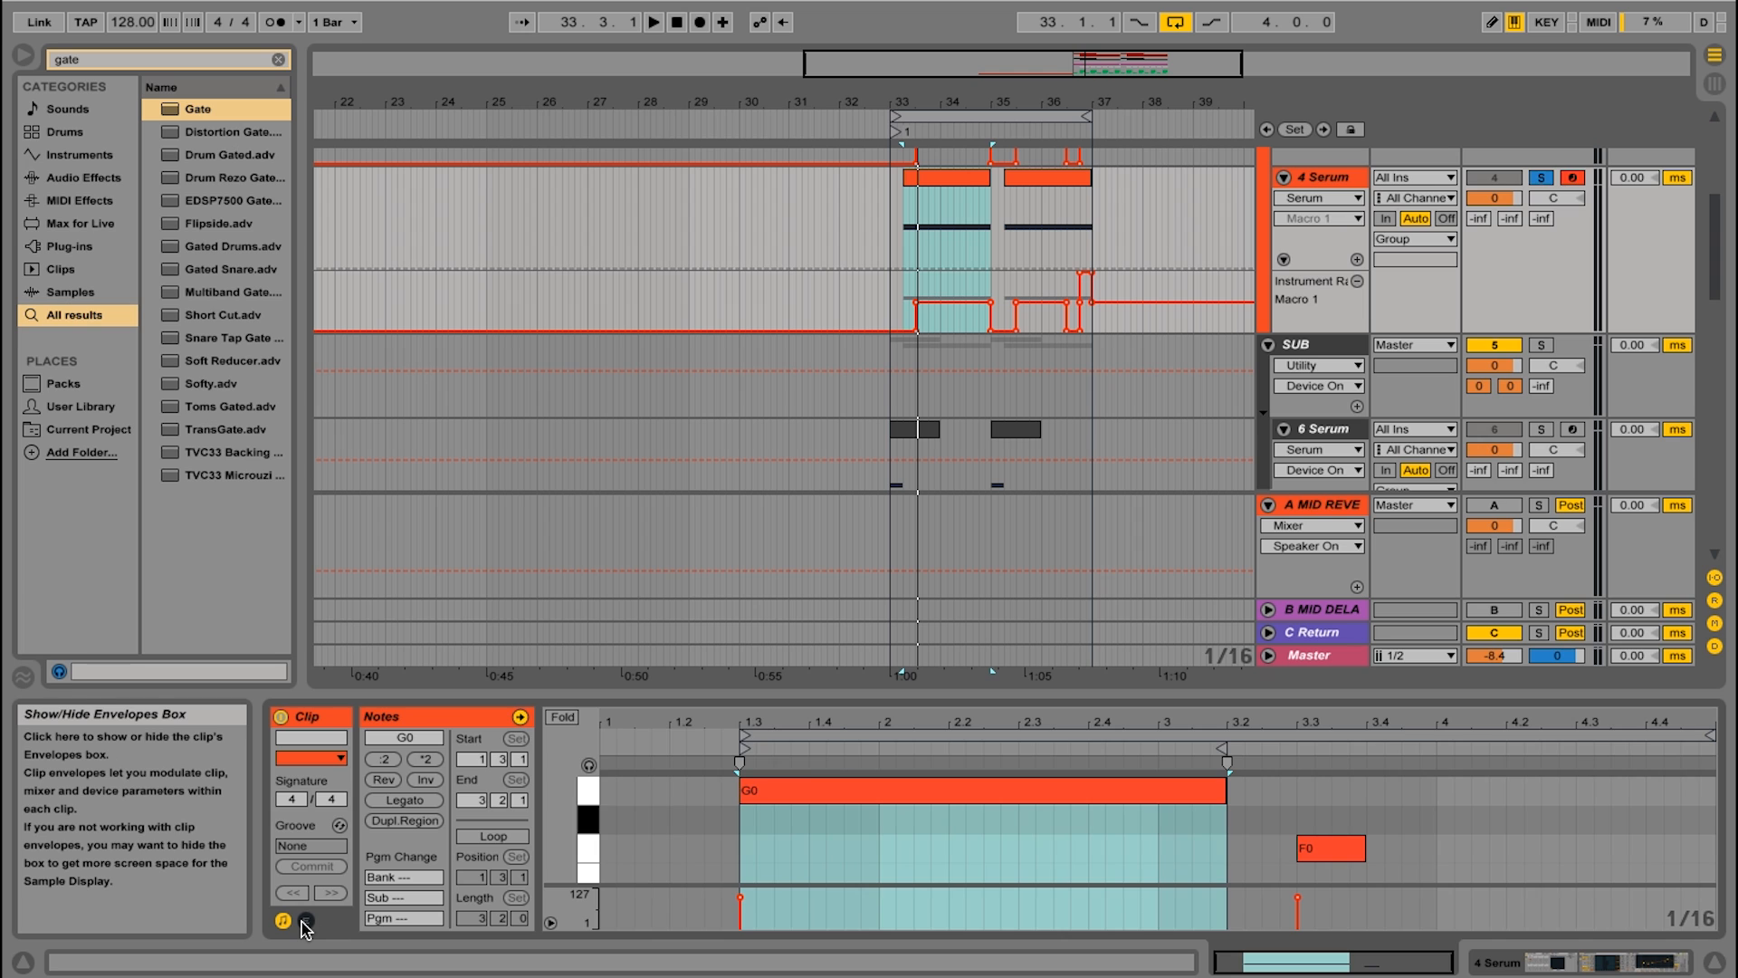
pyautogui.click(304, 920)
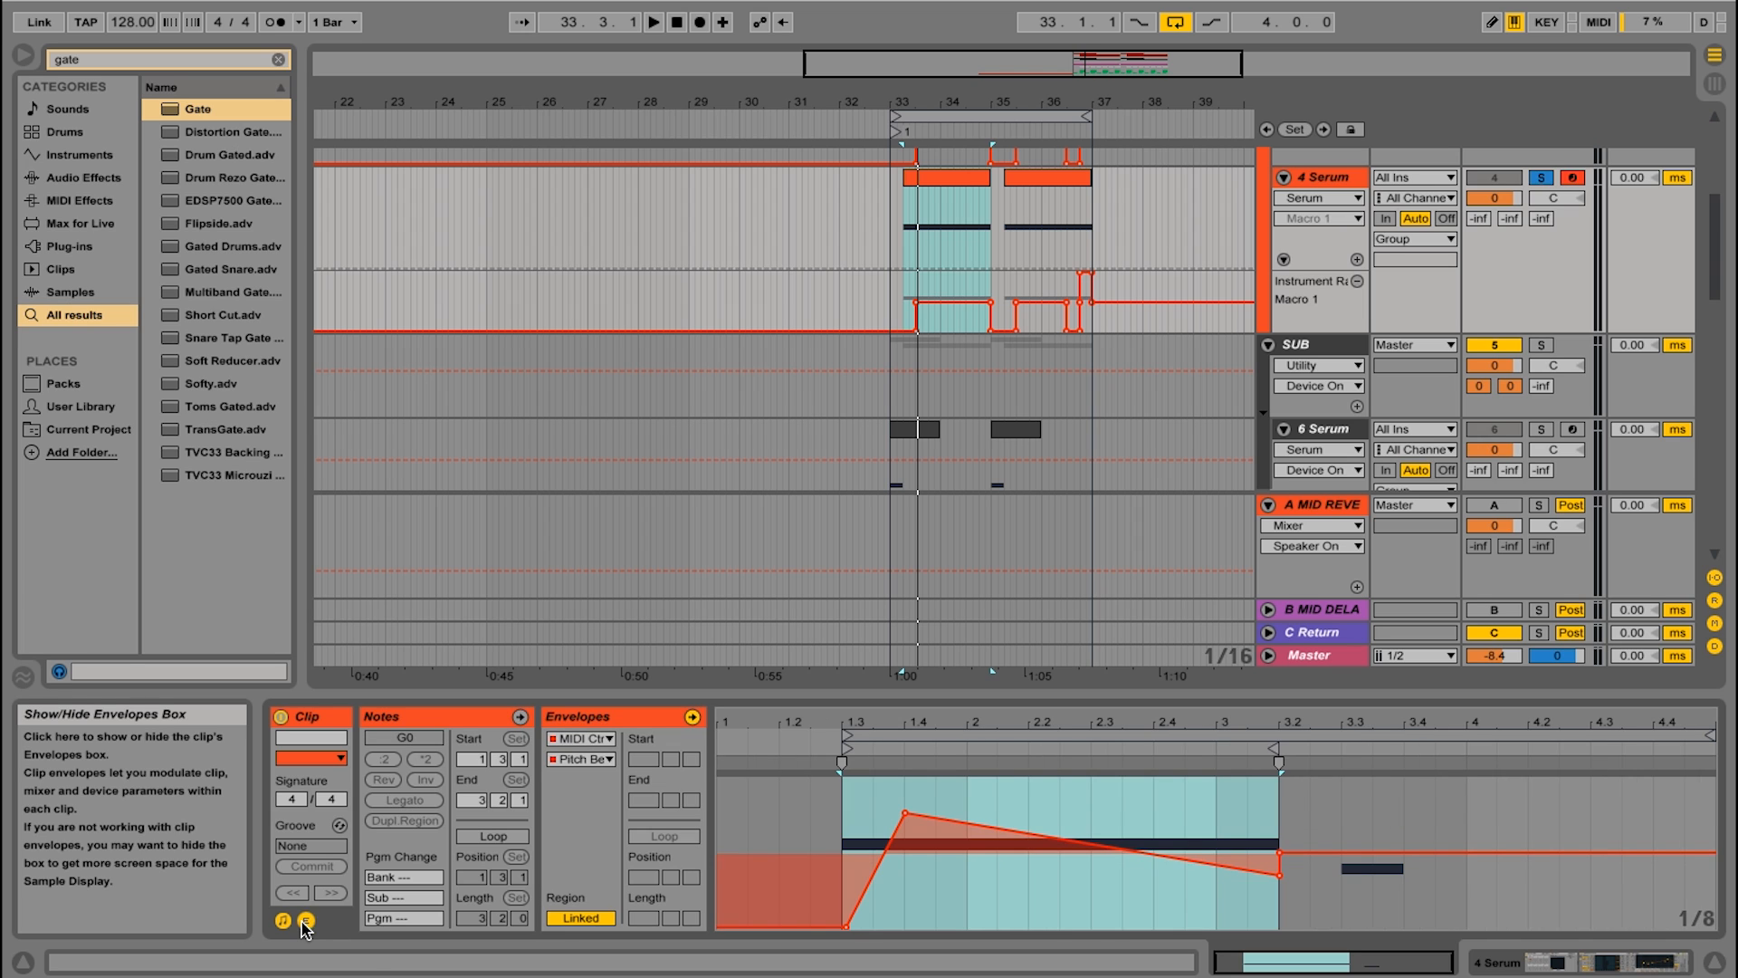
# - Choose MIDI Ctrl as the clip envelope's device and look through its list of controllers
pyautogui.click(583, 748)
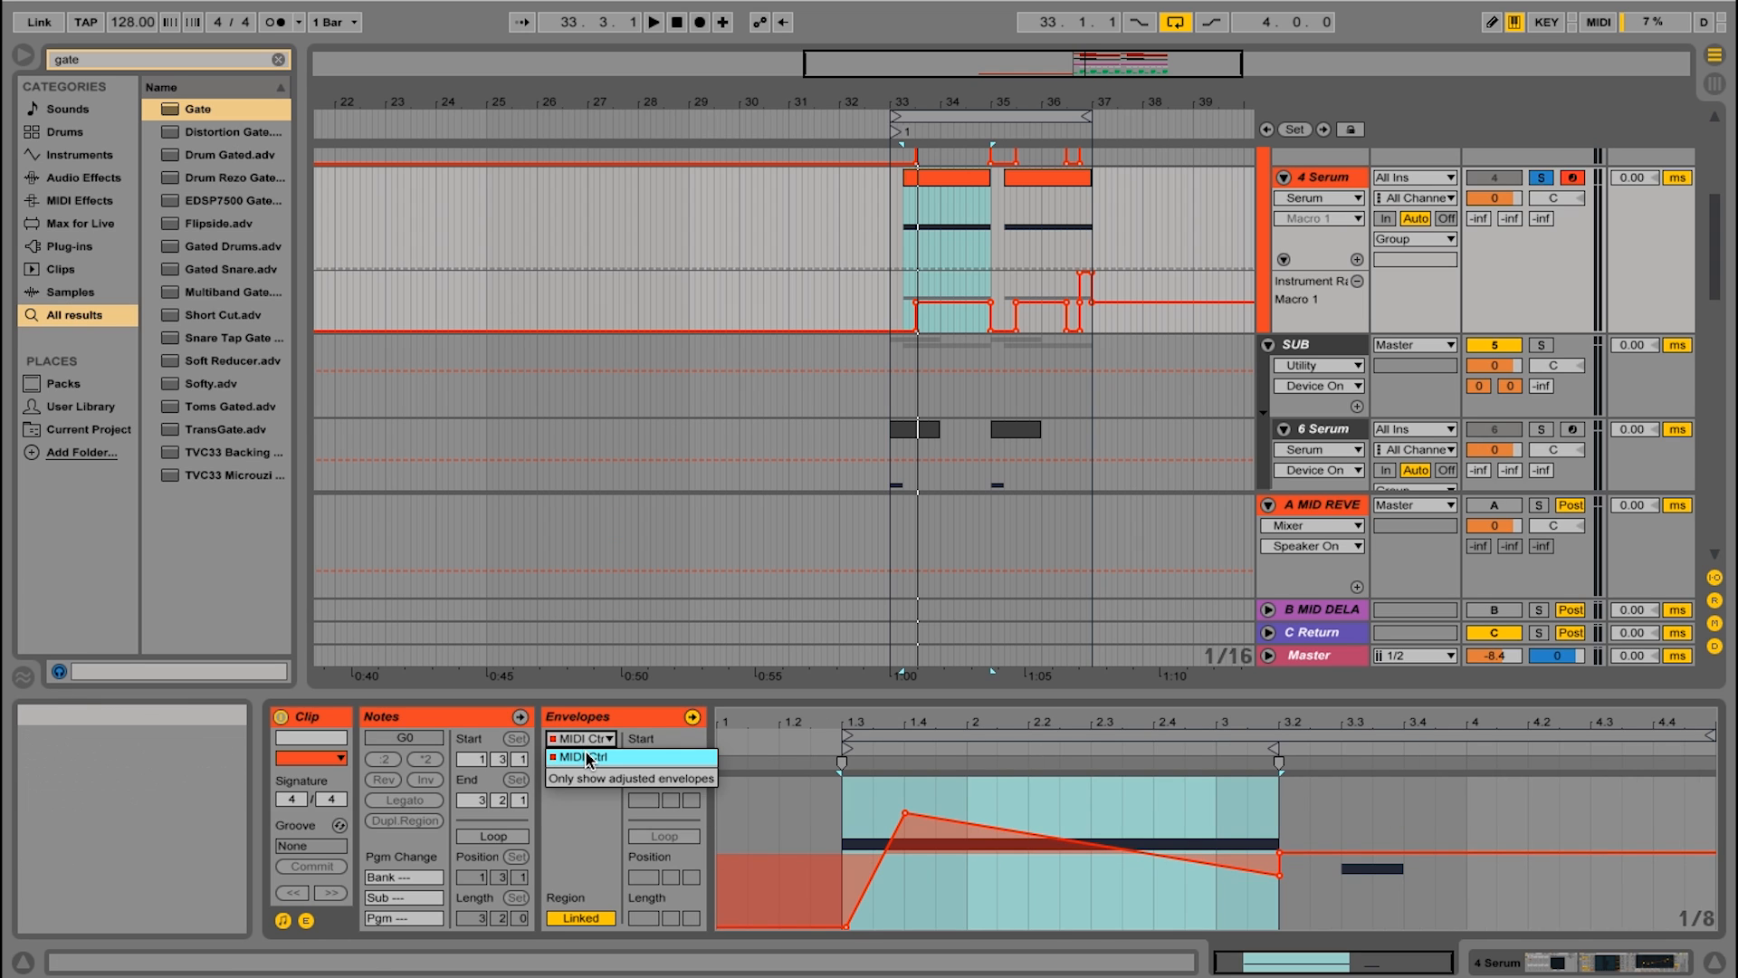
pyautogui.click(586, 759)
pyautogui.click(588, 761)
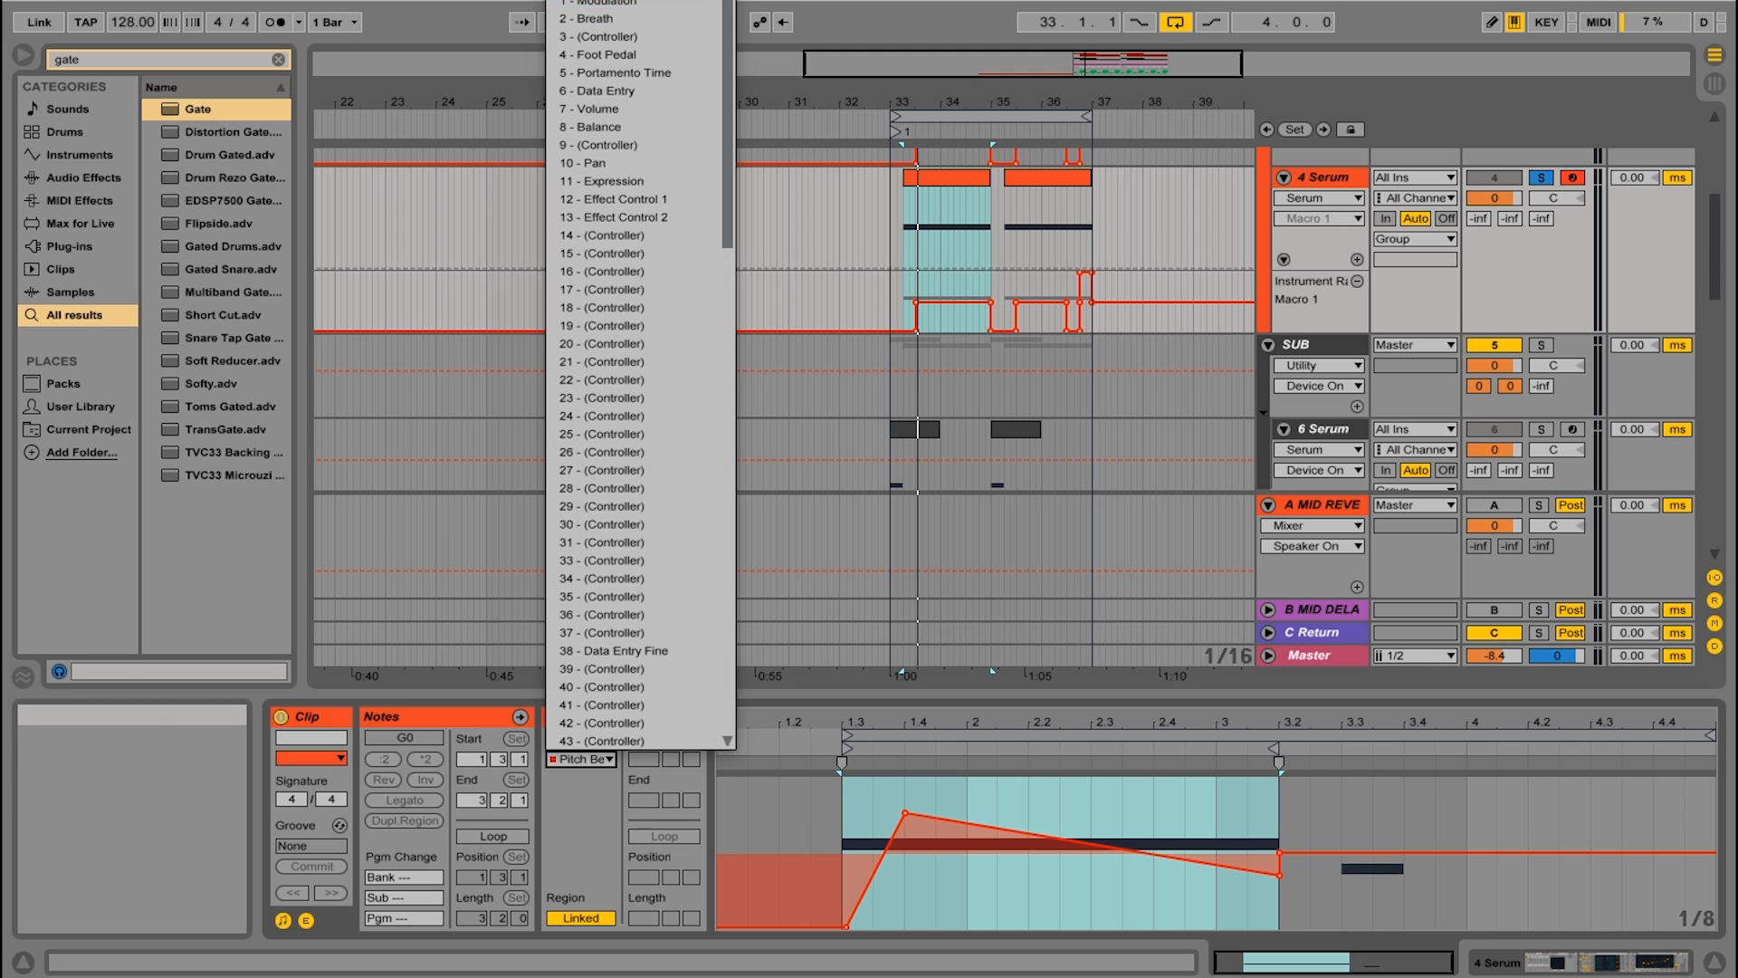
pyautogui.click(583, 1)
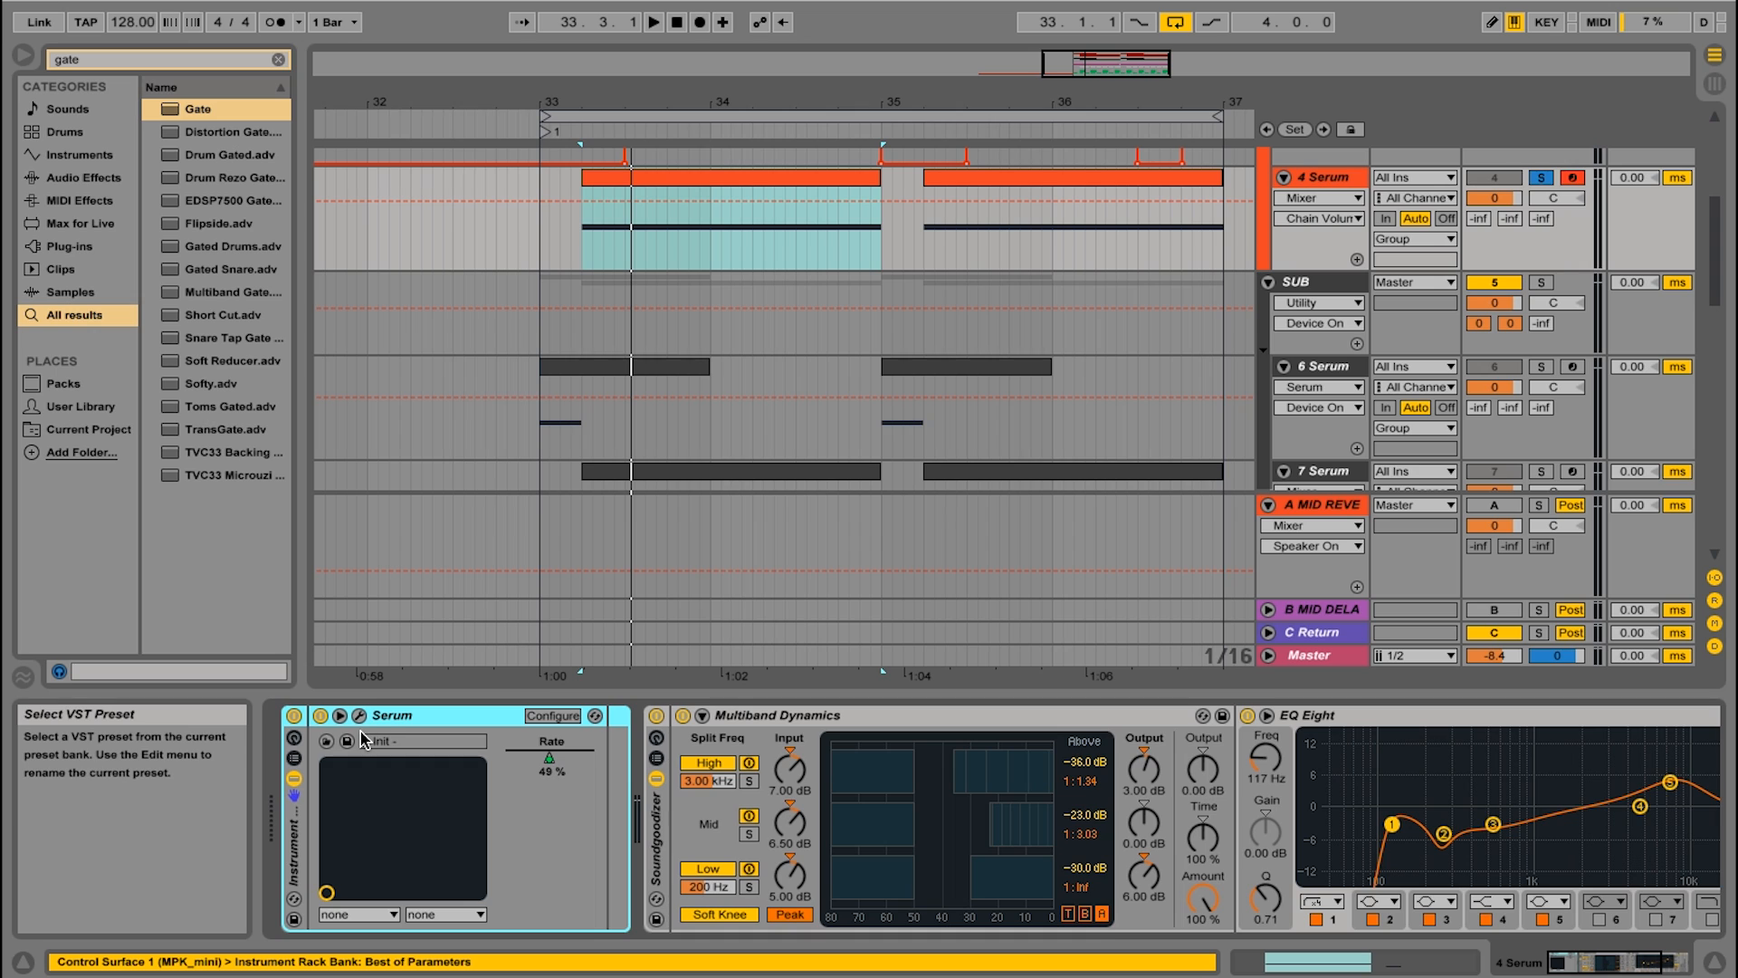
# - Enter macro mapping on the Instrument Rack and select Serum's Rate macro as the parameter to map
pyautogui.click(396, 723)
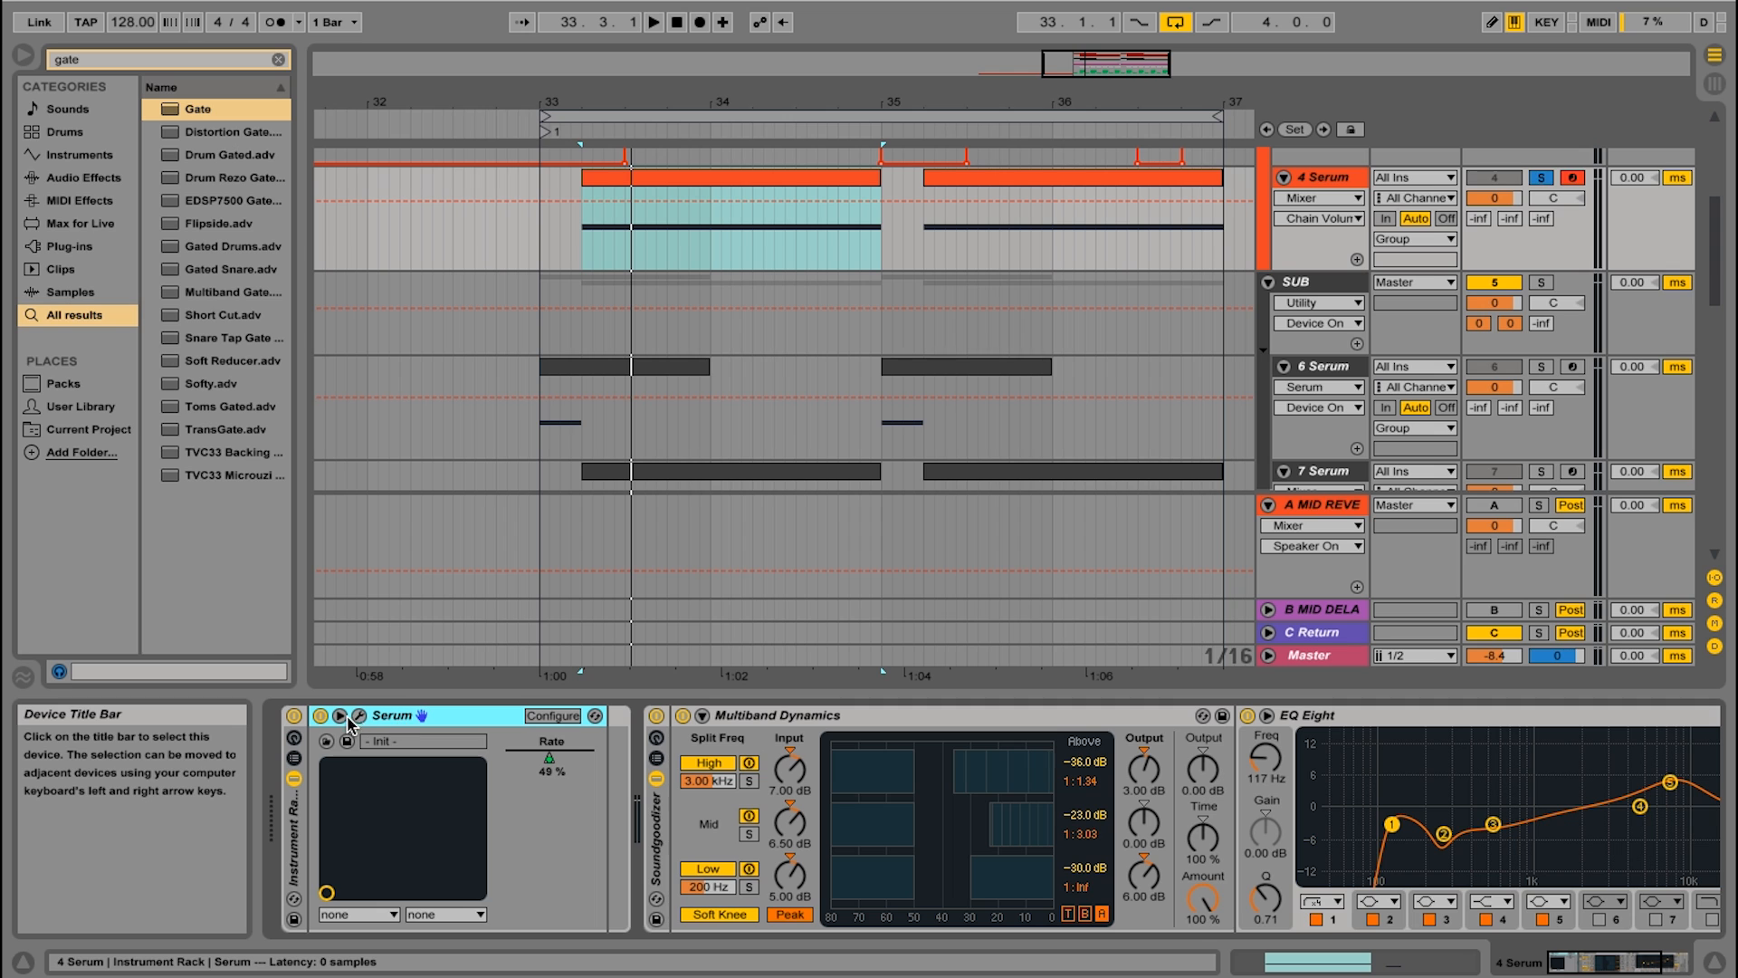
pyautogui.click(293, 743)
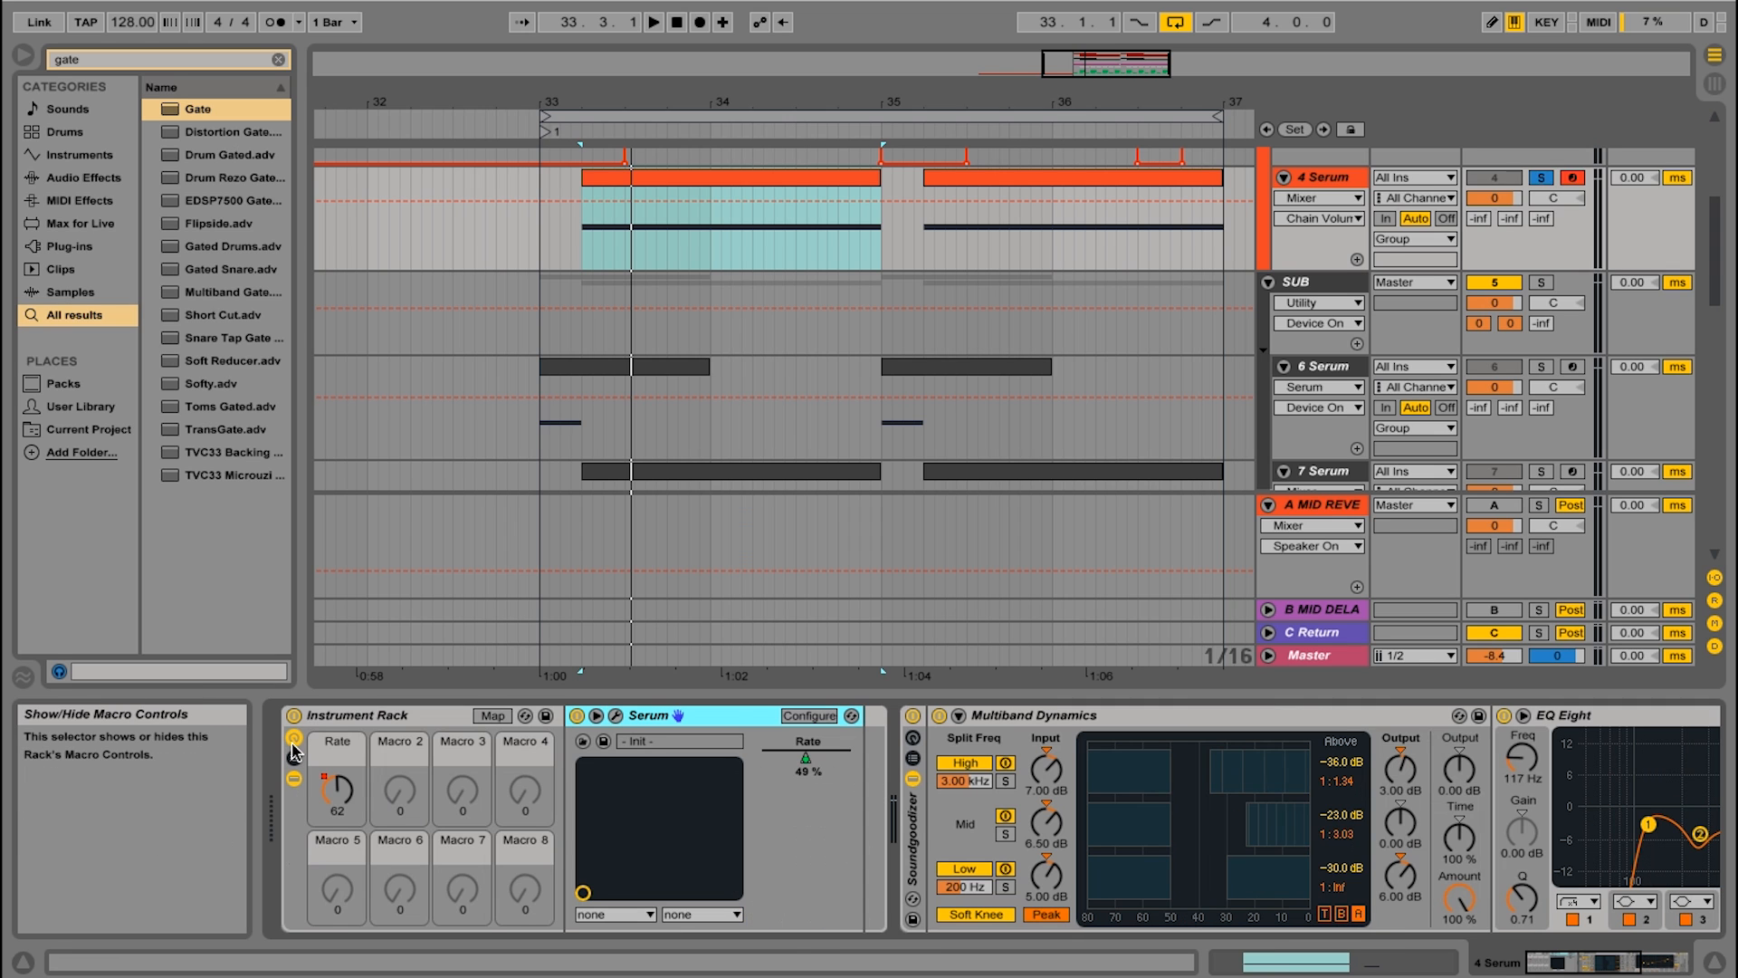
pyautogui.click(489, 717)
pyautogui.click(617, 716)
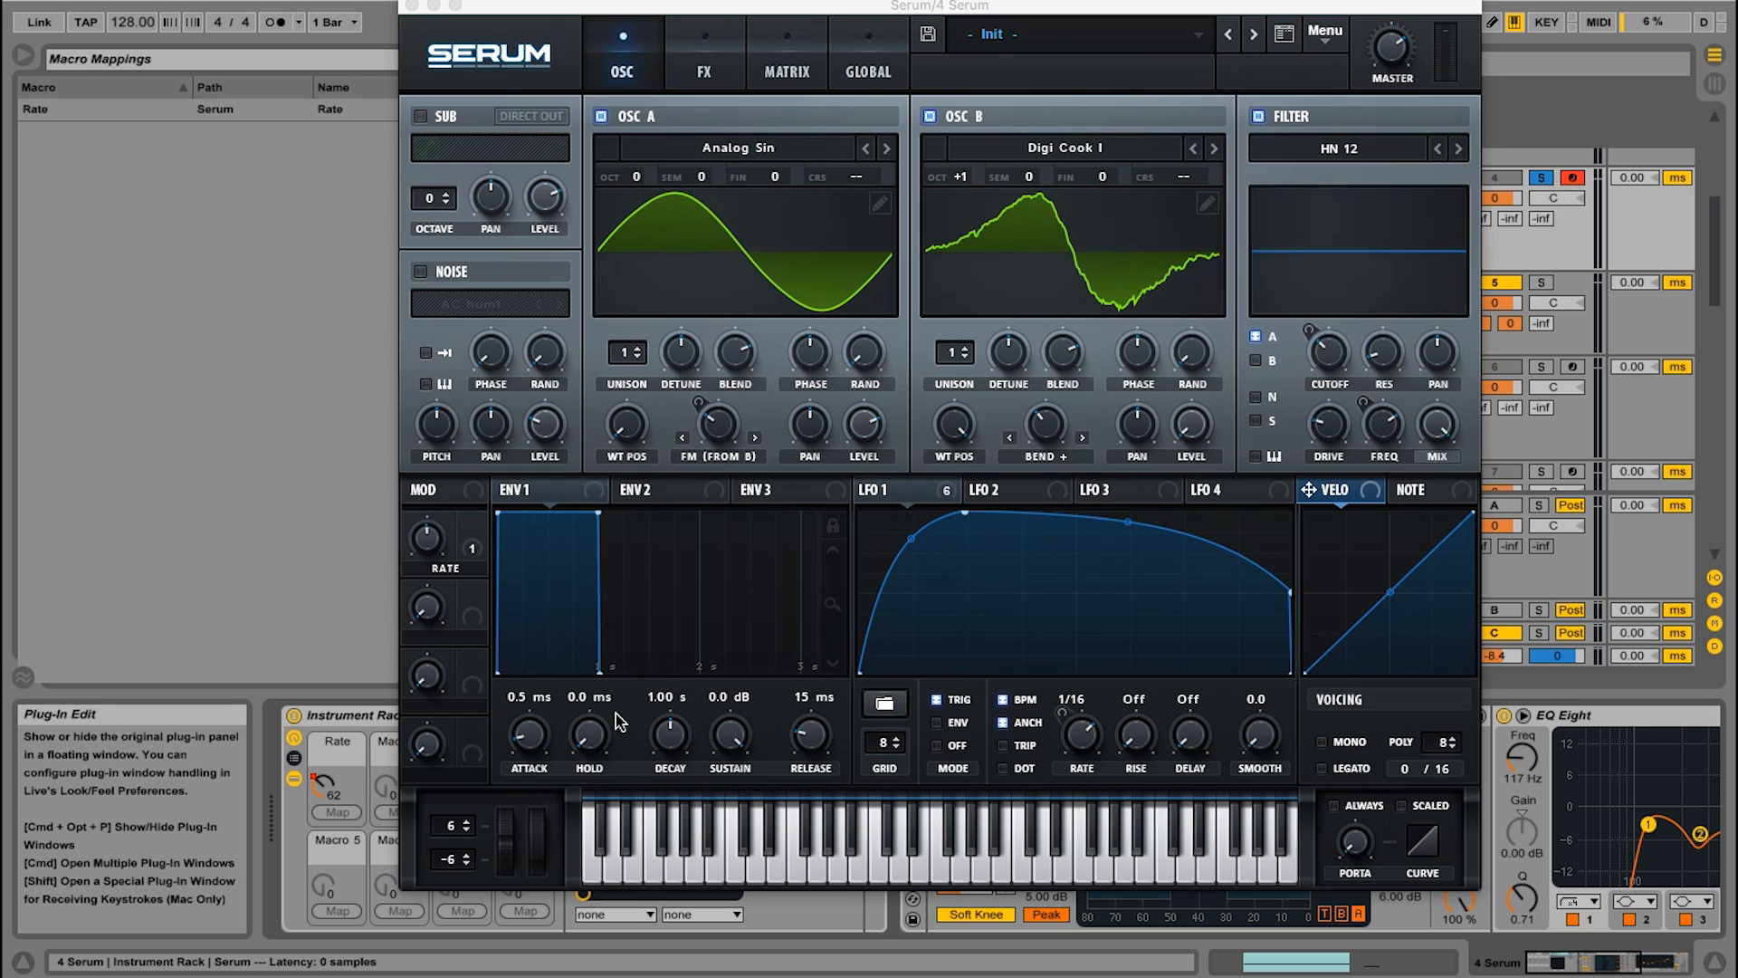
pyautogui.moveTo(427, 536)
pyautogui.mouseDown()
pyautogui.moveTo(426, 587)
pyautogui.moveTo(426, 549)
pyautogui.mouseUp()
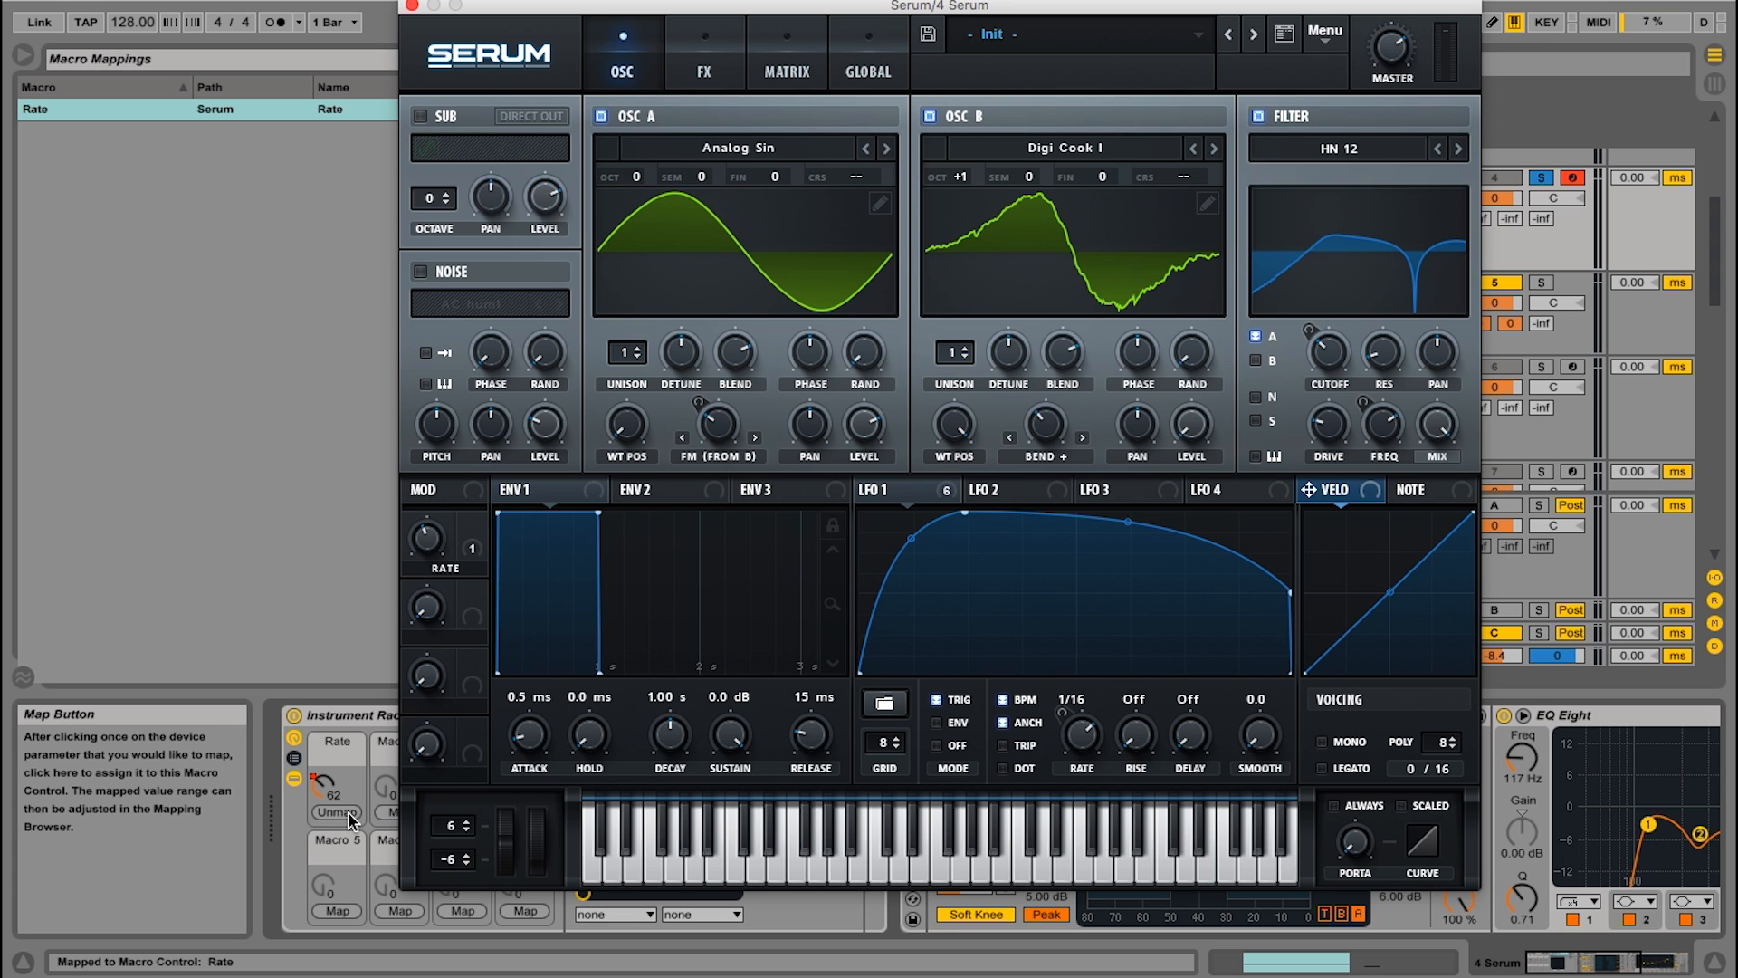
# - Close the Serum window and leave macro mapping on the Instrument Rack
pyautogui.click(412, 5)
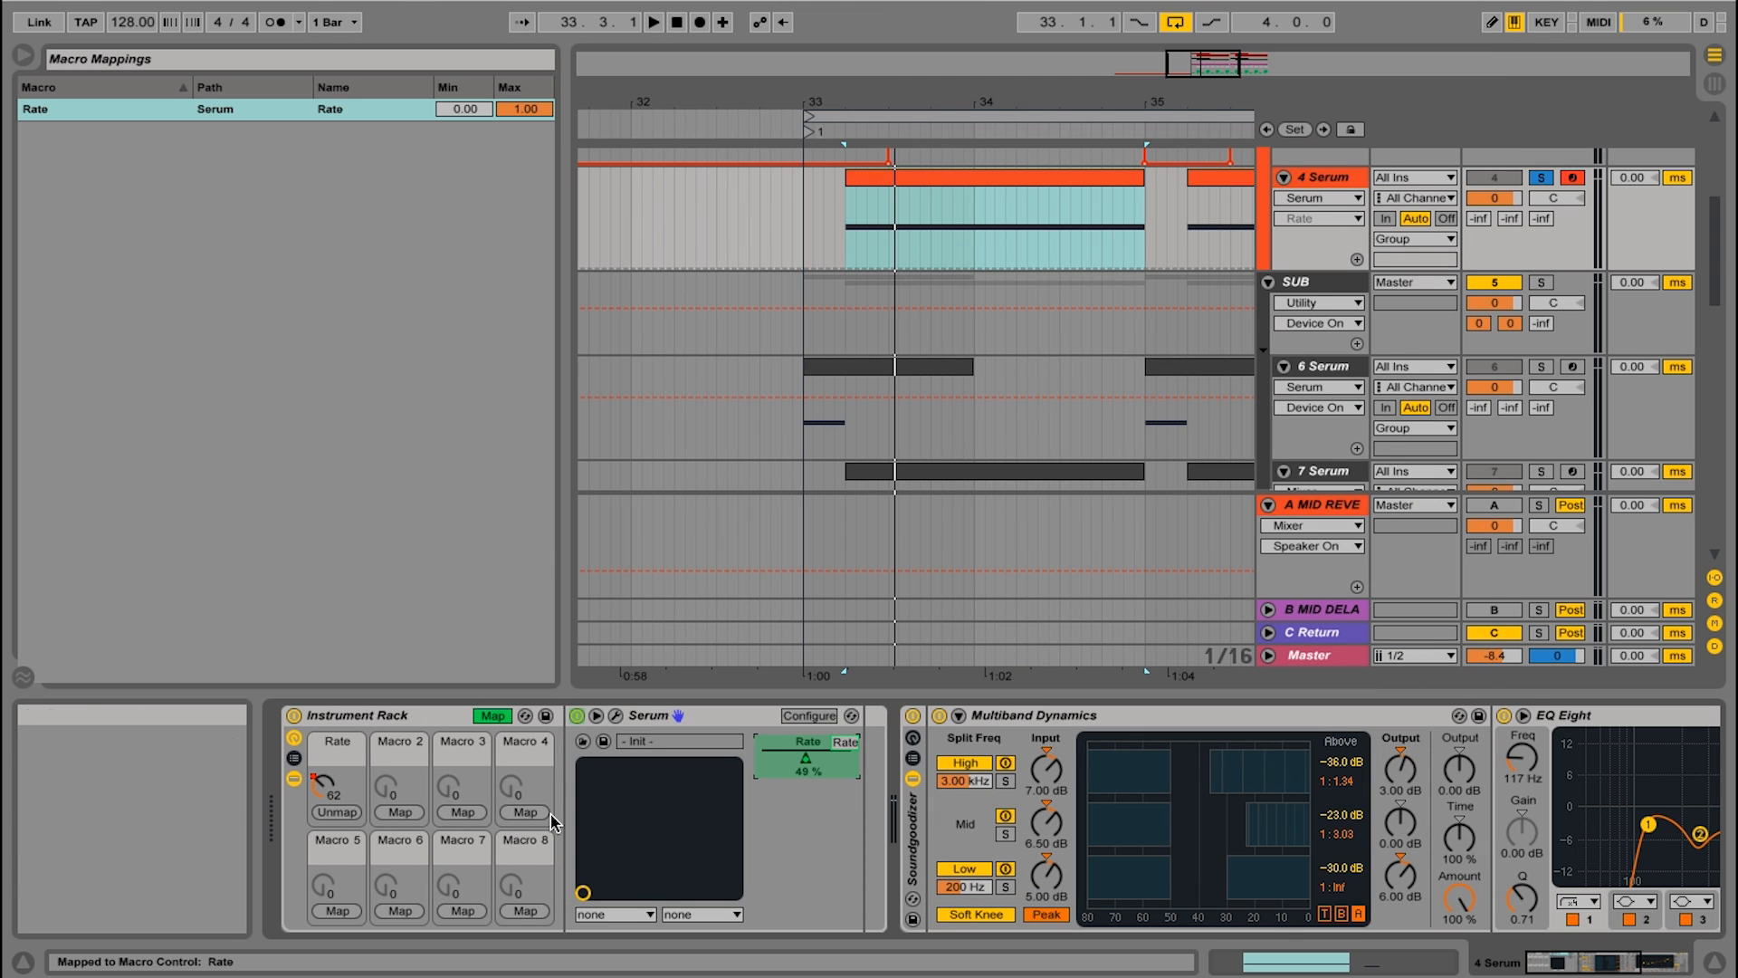
pyautogui.click(490, 719)
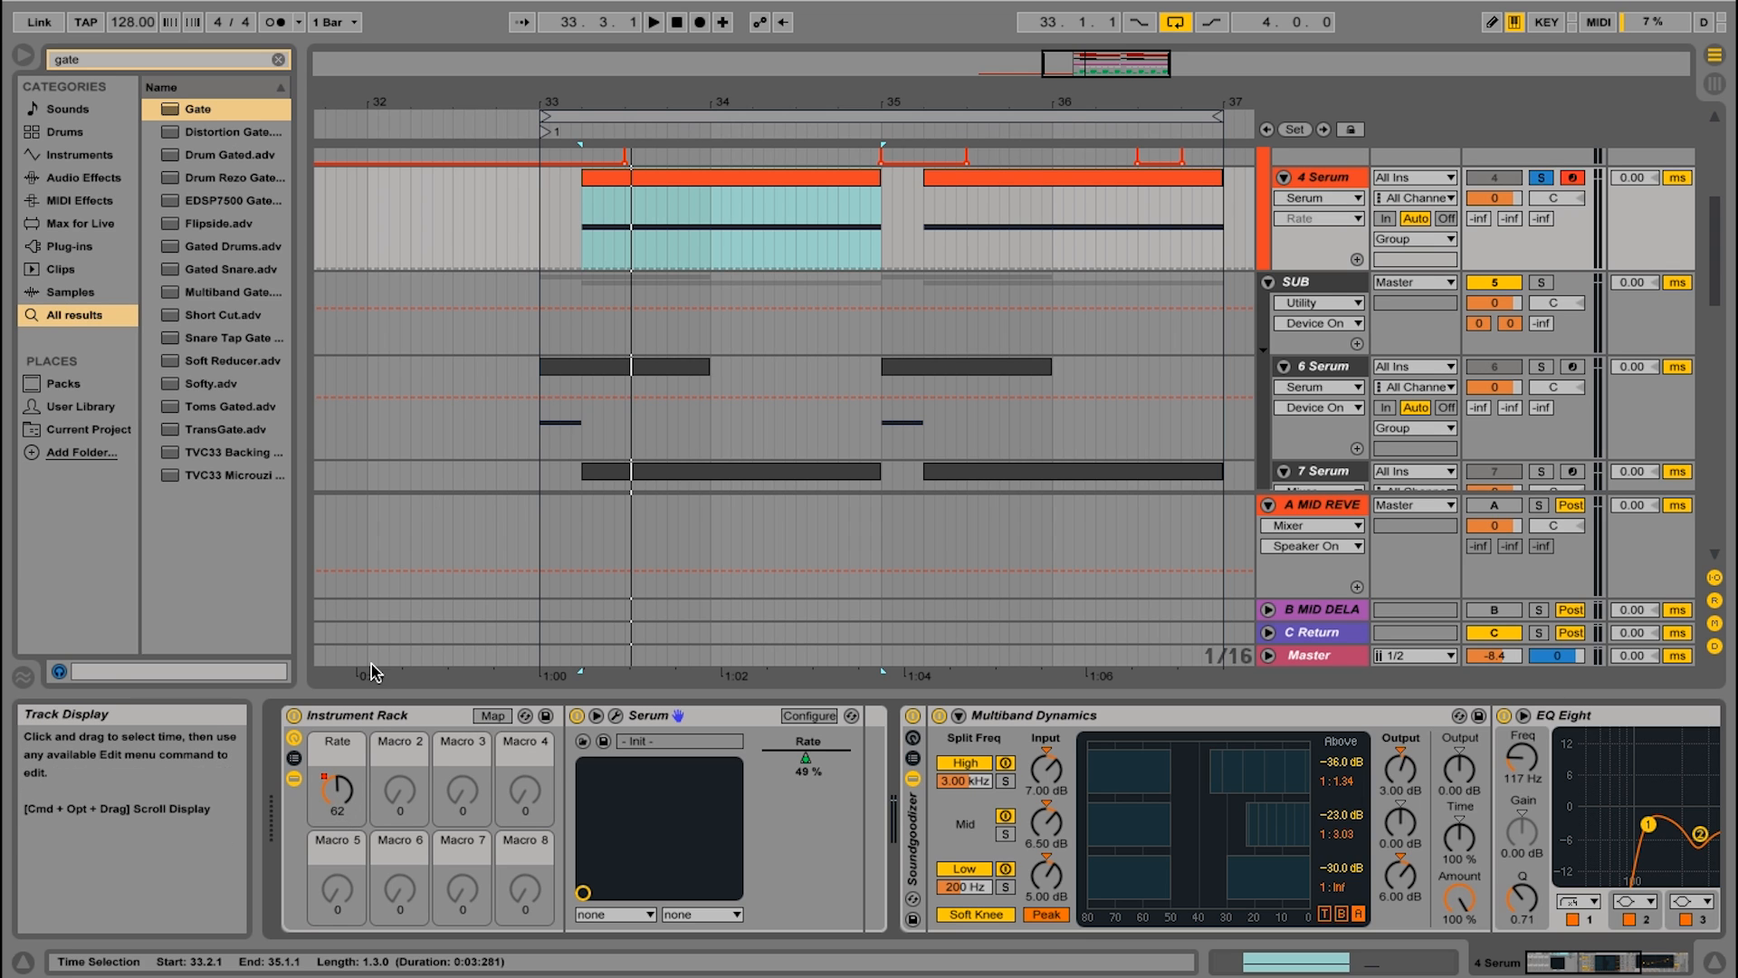
# - Set the arrangement grid to 1/4 at the start of the first clip's Macro 1 automation on the 3 Serum track
pyautogui.scroll(3, 628, 310)
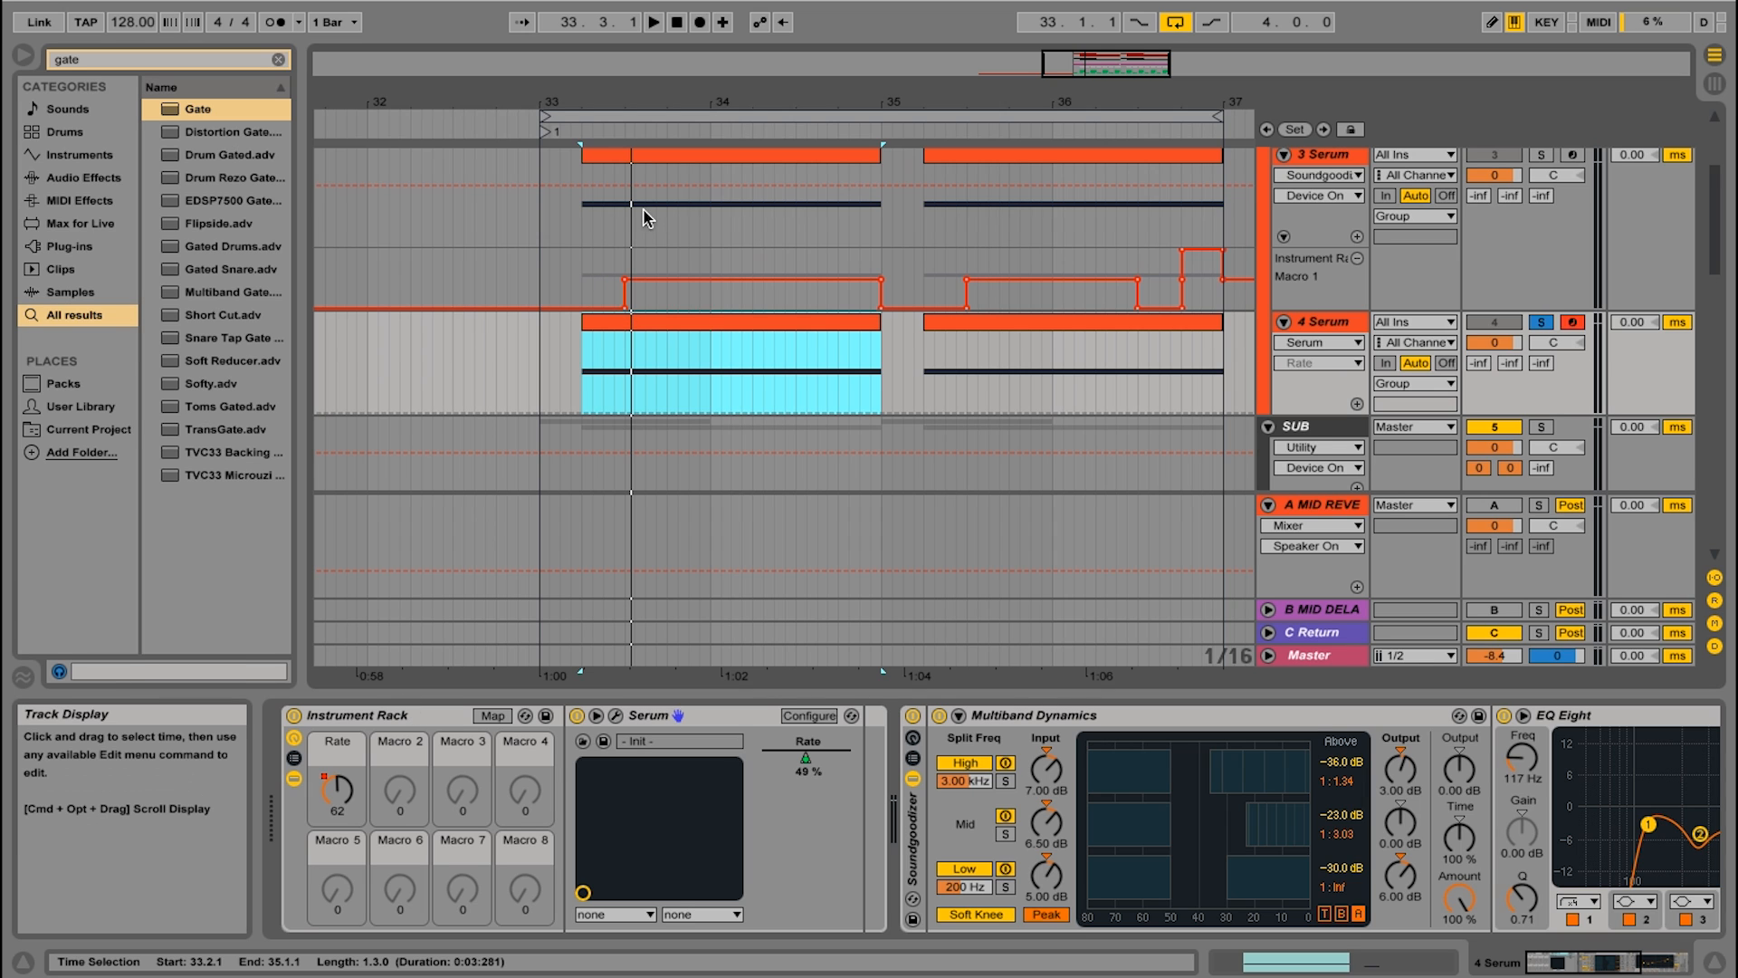
pyautogui.click(585, 288)
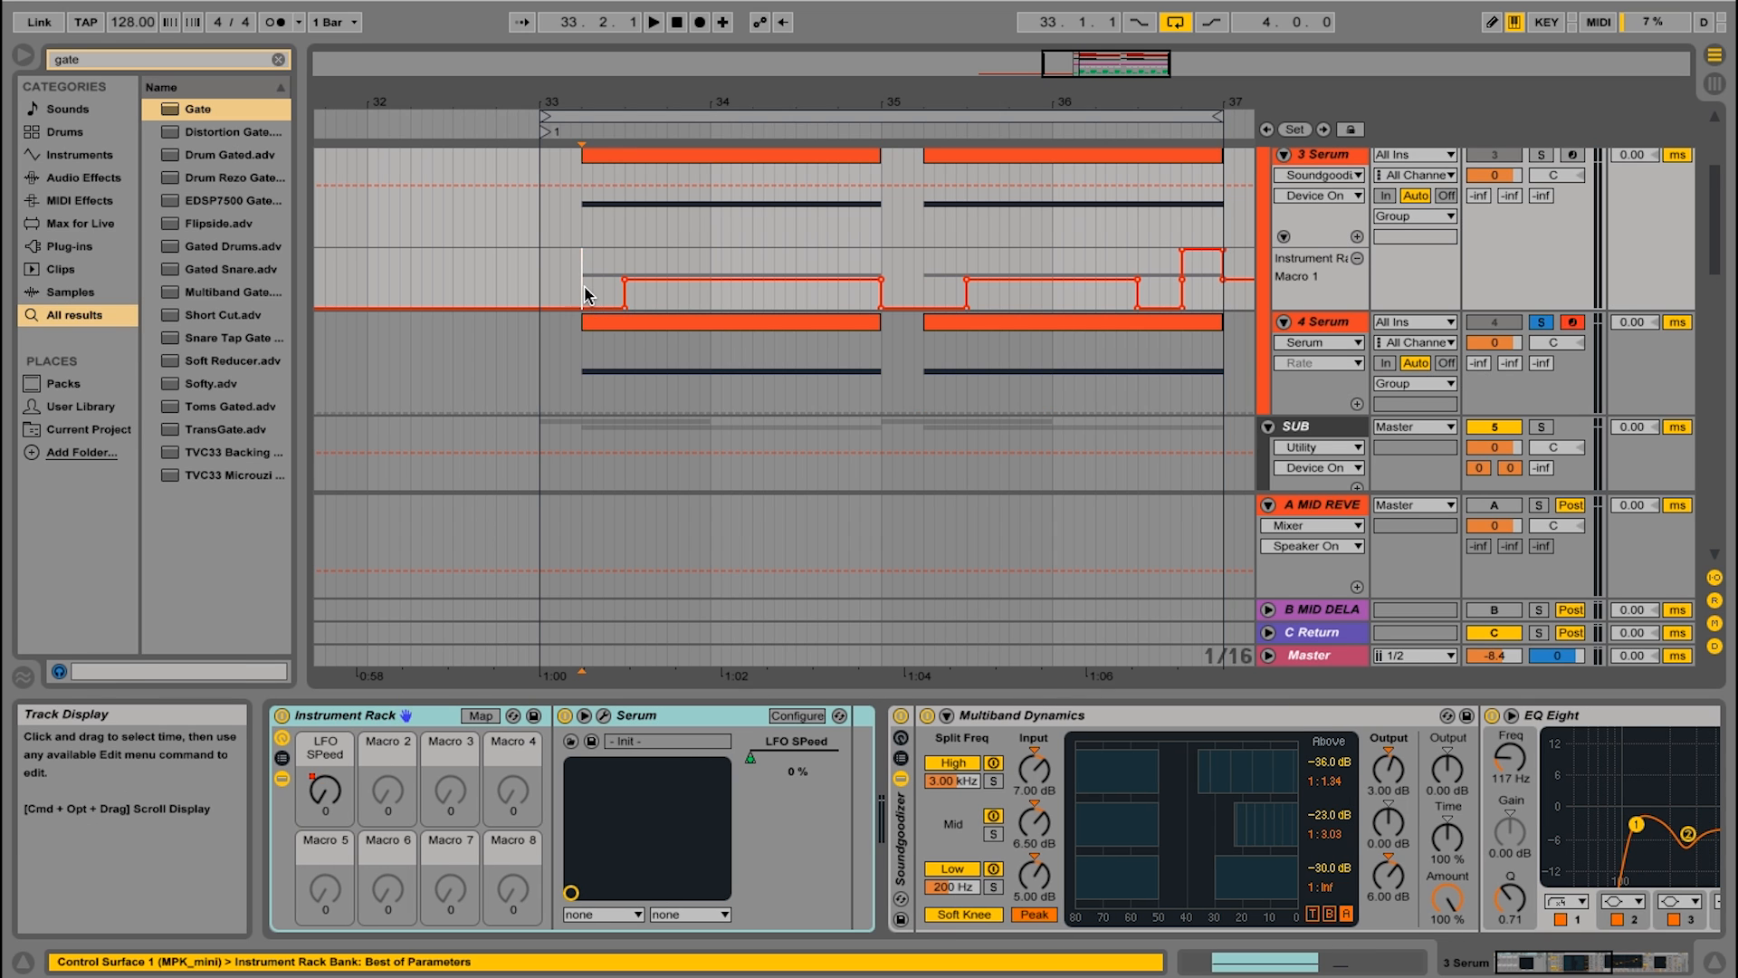
pyautogui.rightClick(584, 286)
pyautogui.click(615, 435)
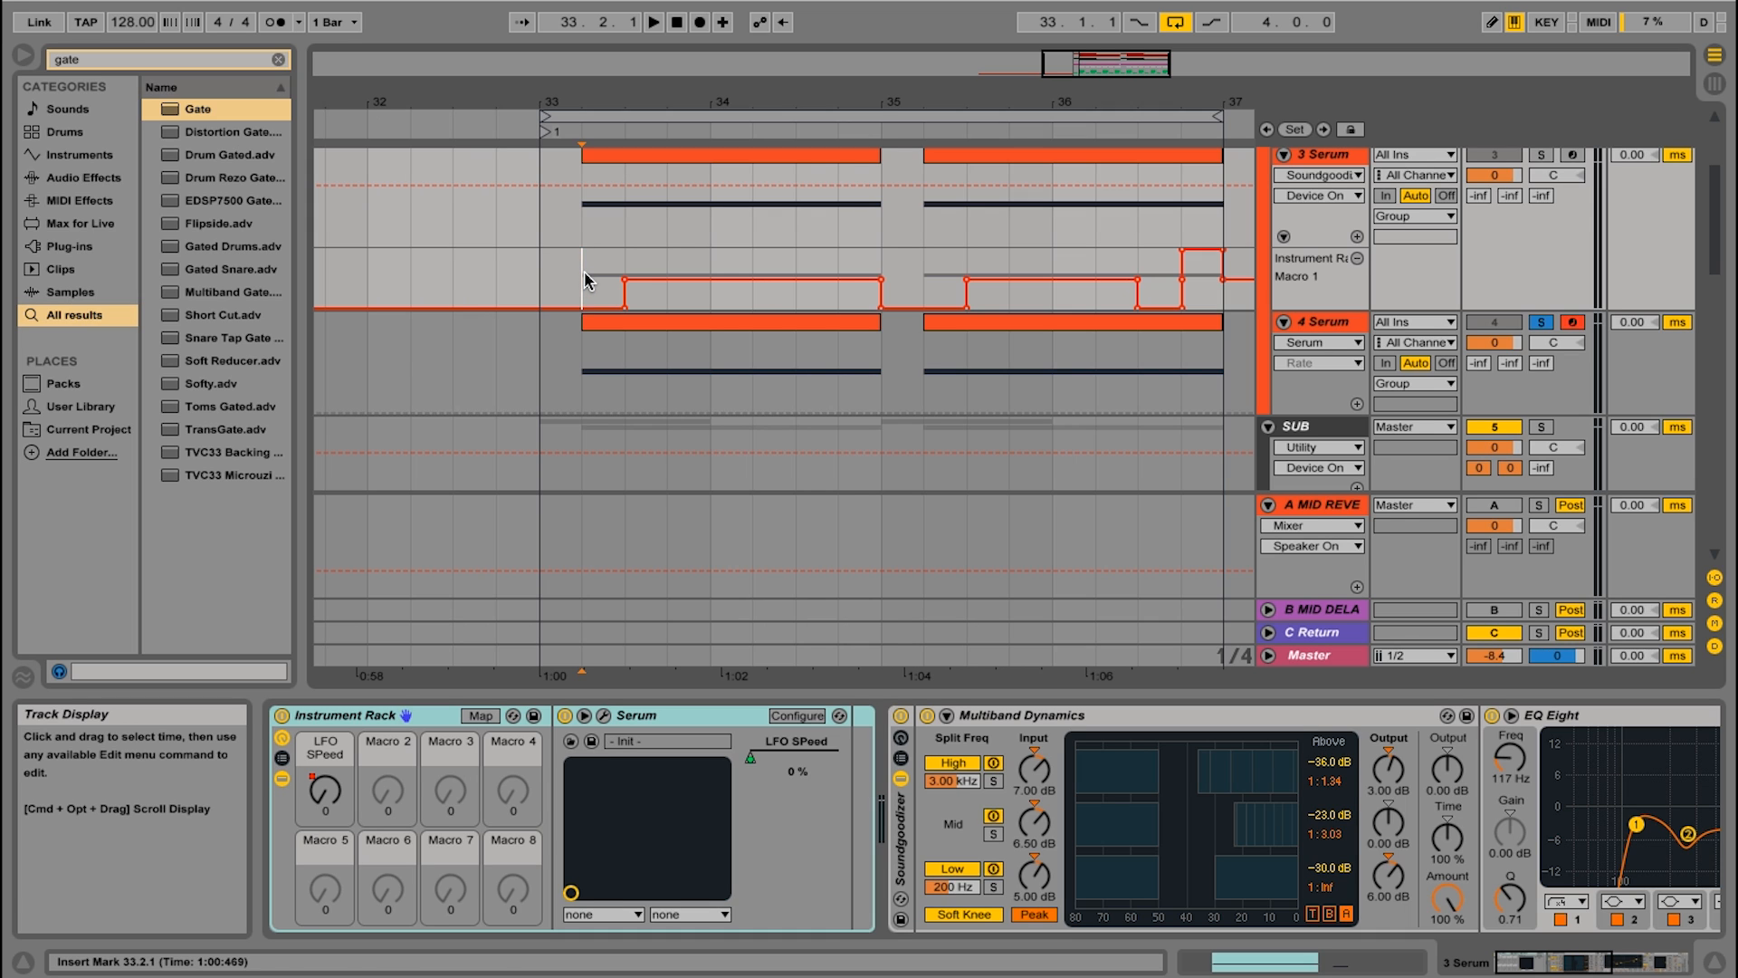
# - Examine the 3 Serum track's Macro 1 automation, highlighting 33.2.1 to 33.3.1 and then 33.3.1 to 35.1.1
pyautogui.moveTo(584, 272); pyautogui.dragTo(625, 271)
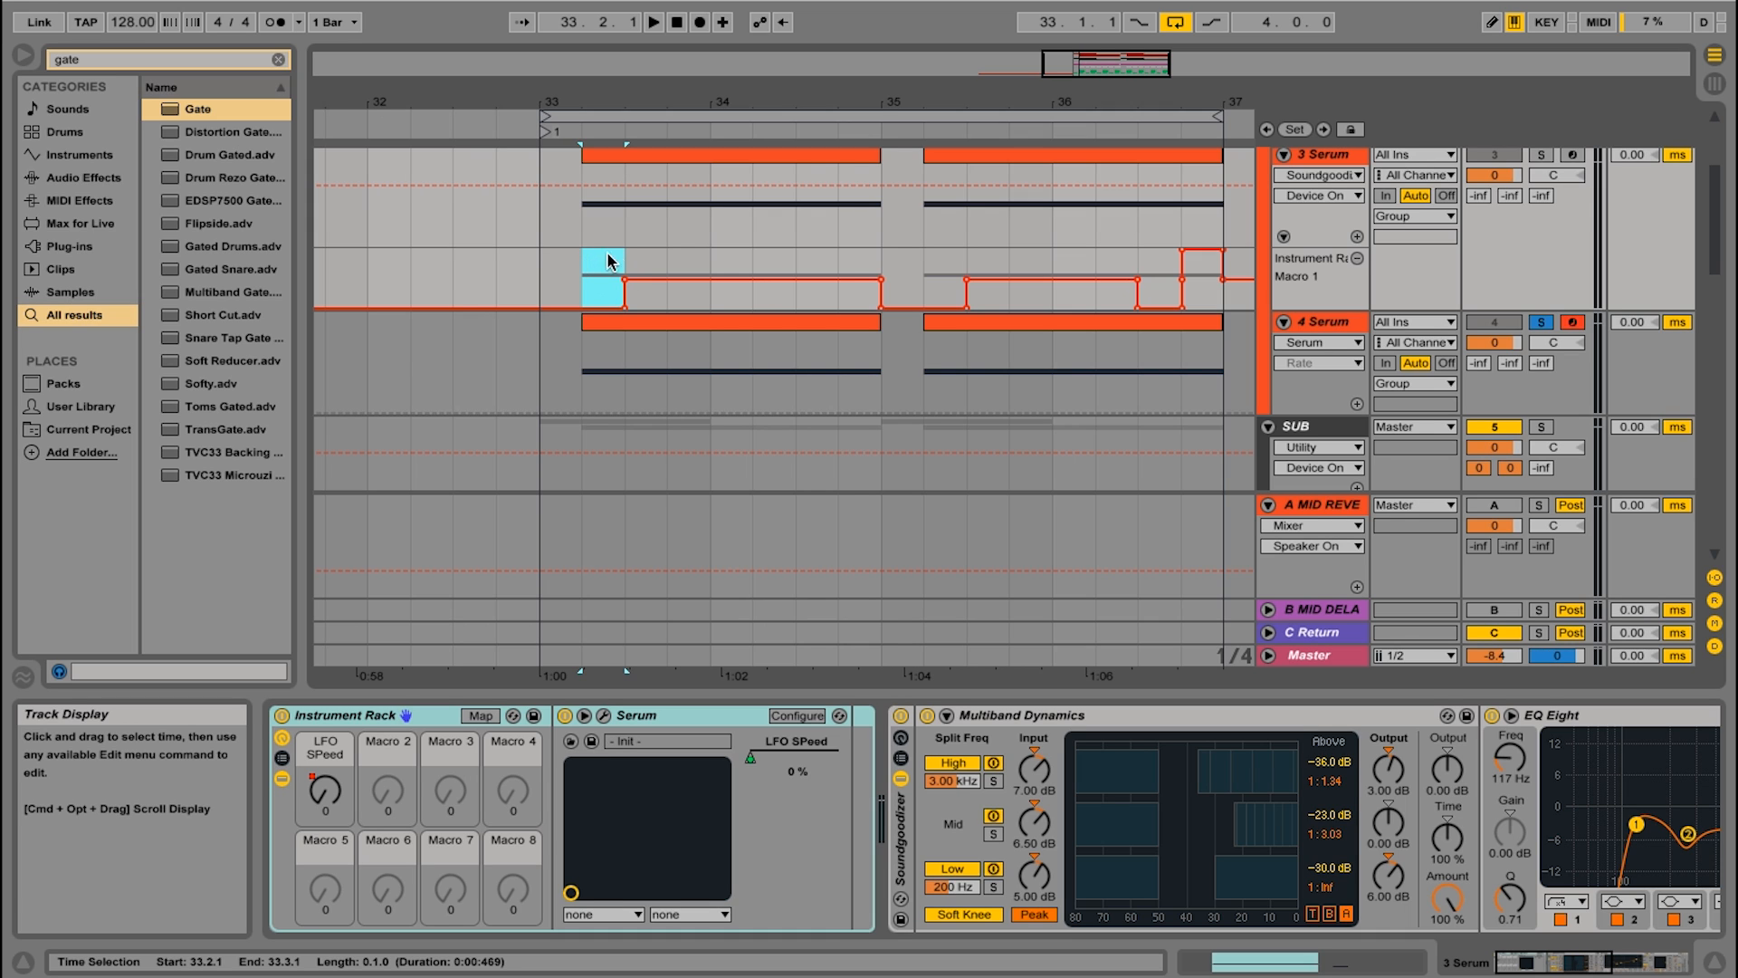
pyautogui.moveTo(627, 260); pyautogui.dragTo(869, 275)
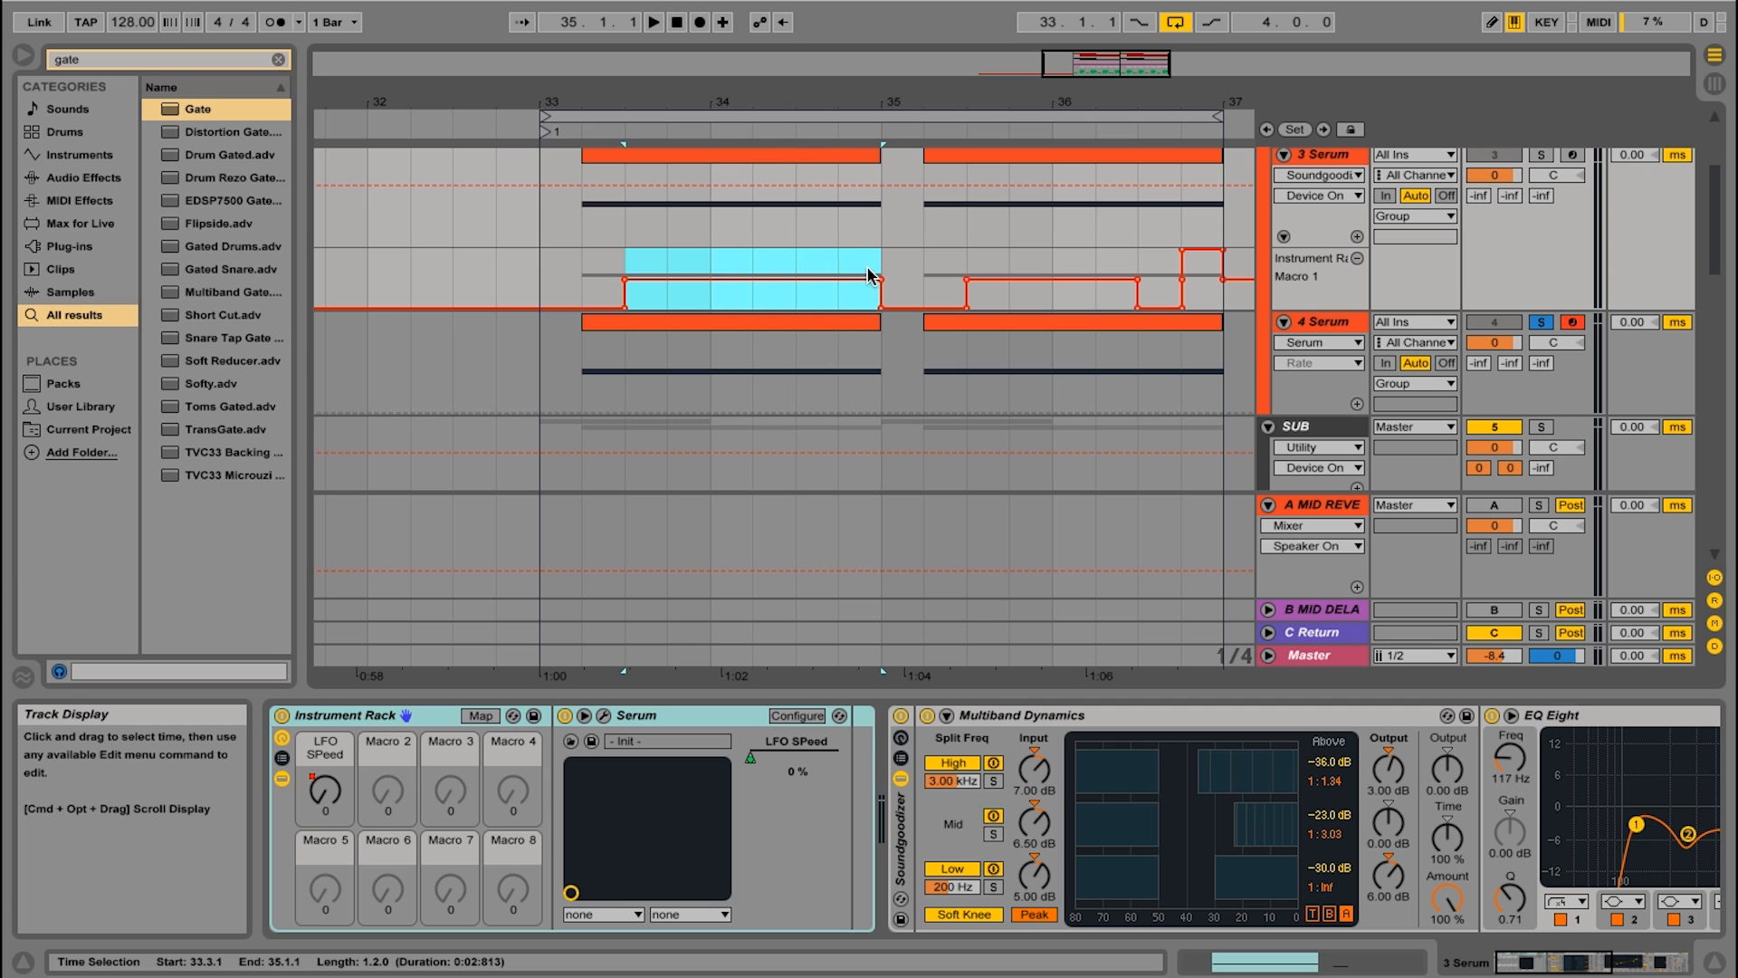
pyautogui.click(920, 275)
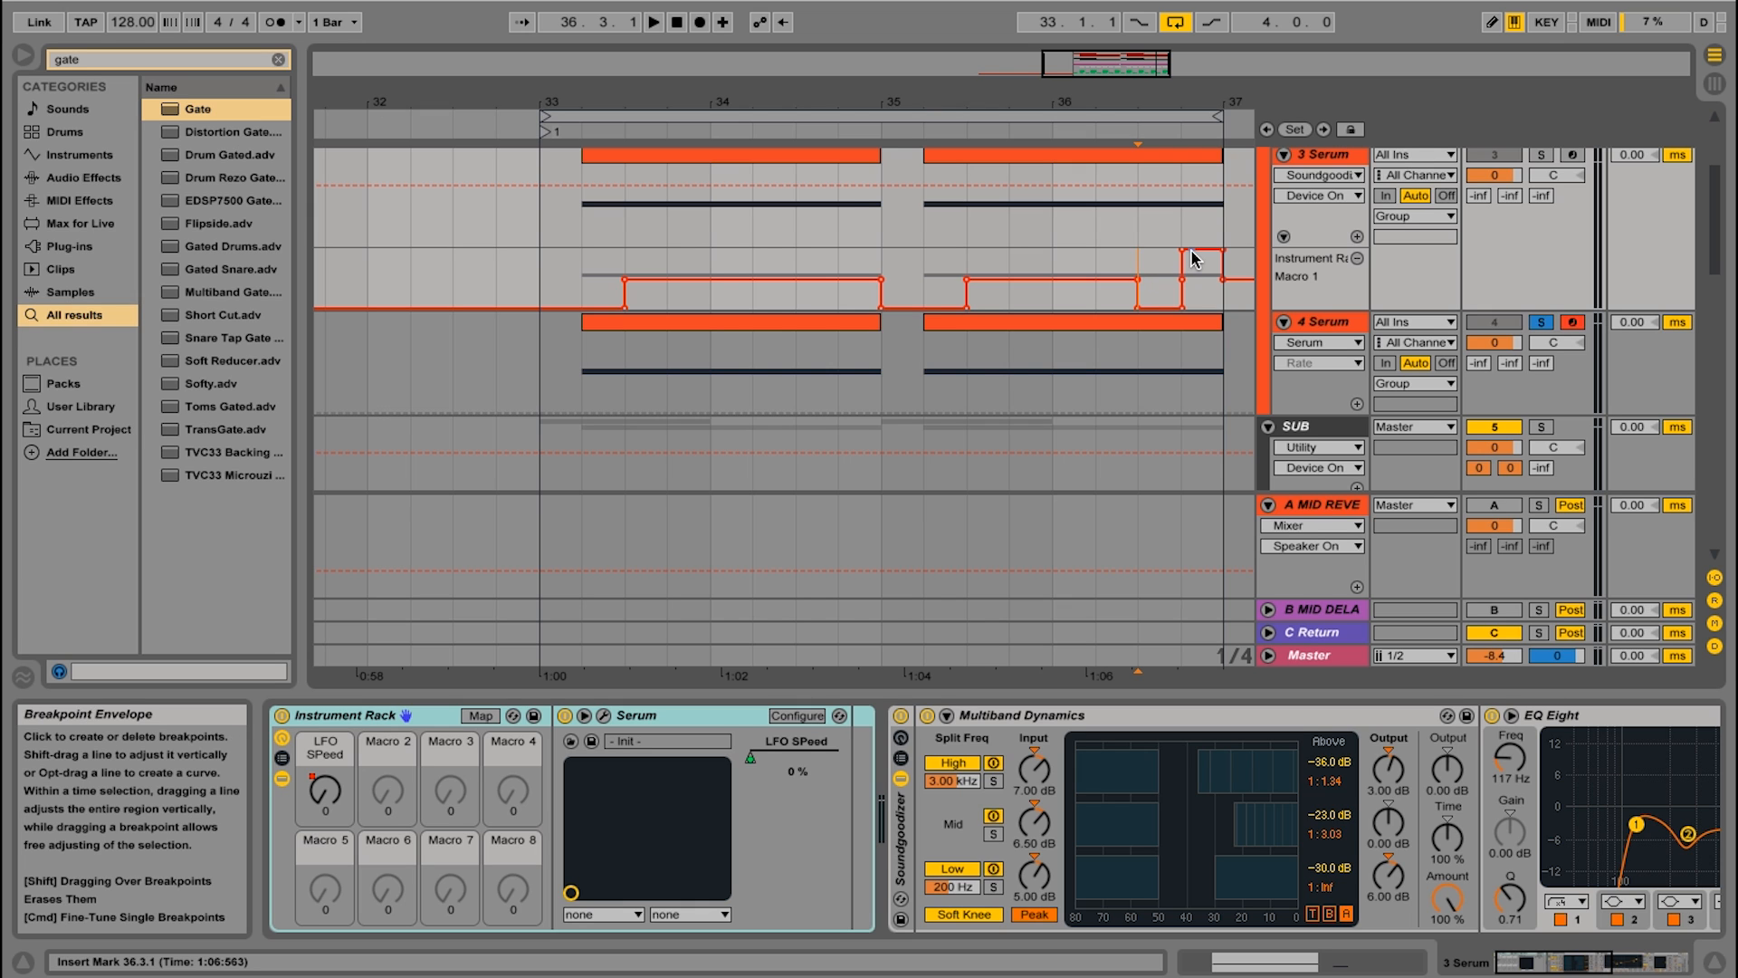
# - Solo the 3 Serum track and play the arrangement from 33.2.1 to audition the automated macro
pyautogui.click(581, 264)
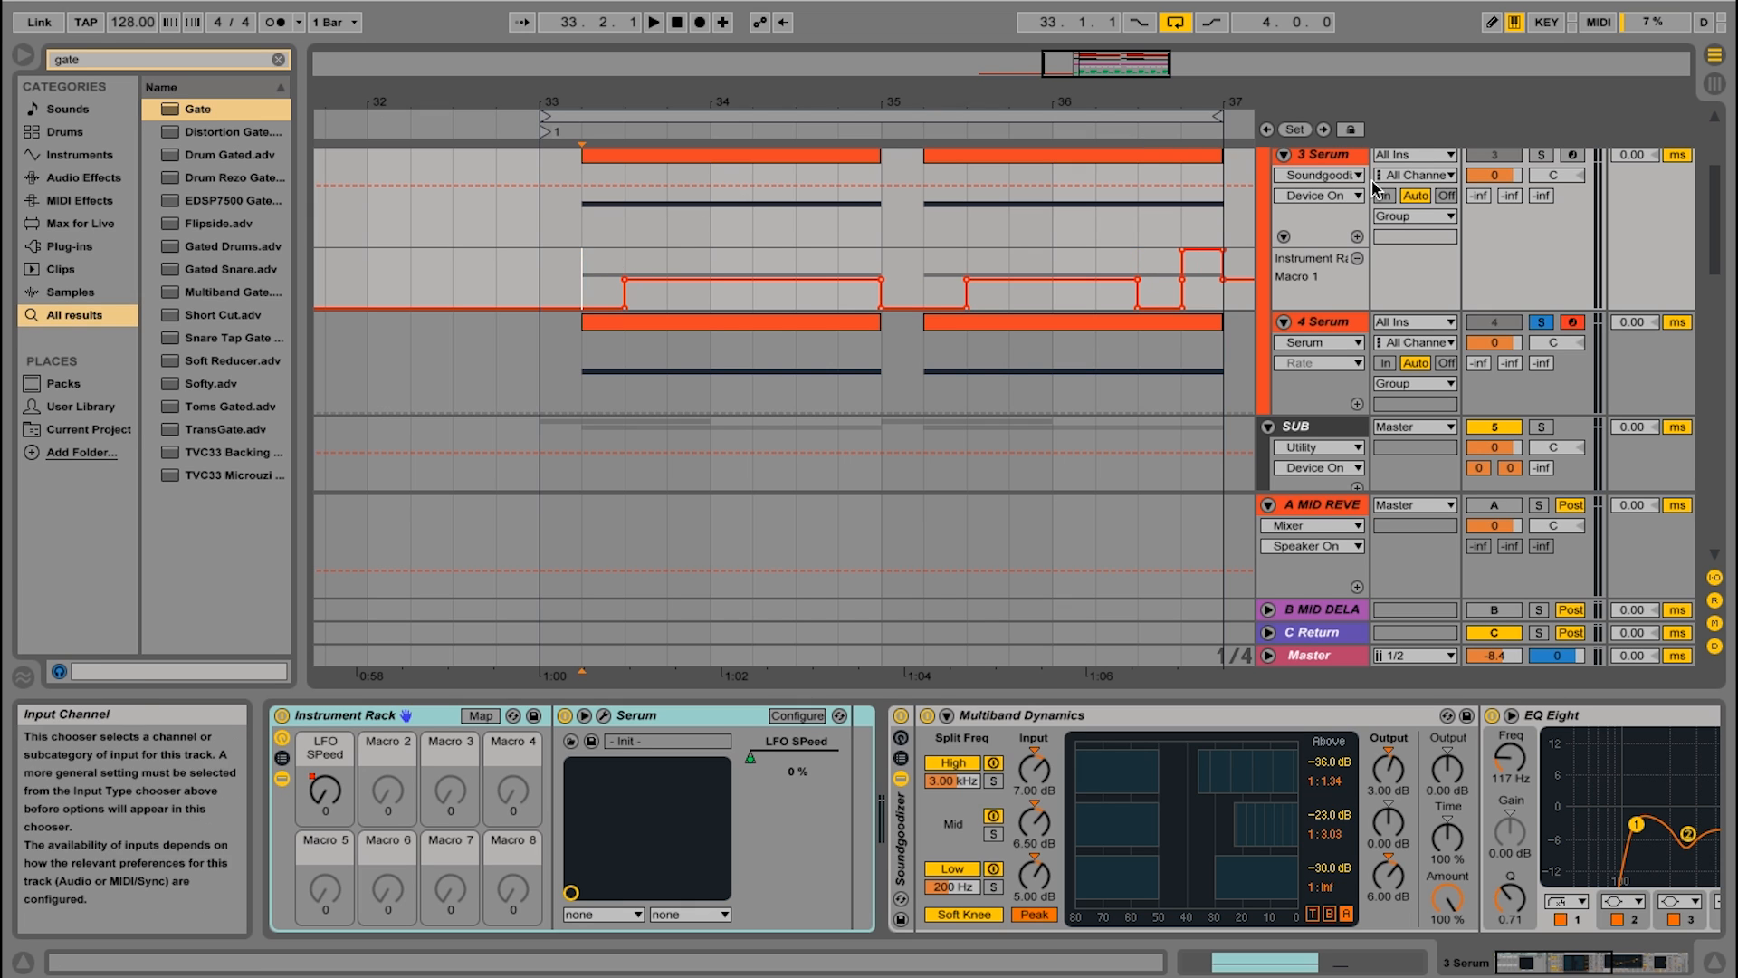
pyautogui.click(1536, 157)
pyautogui.press('space')
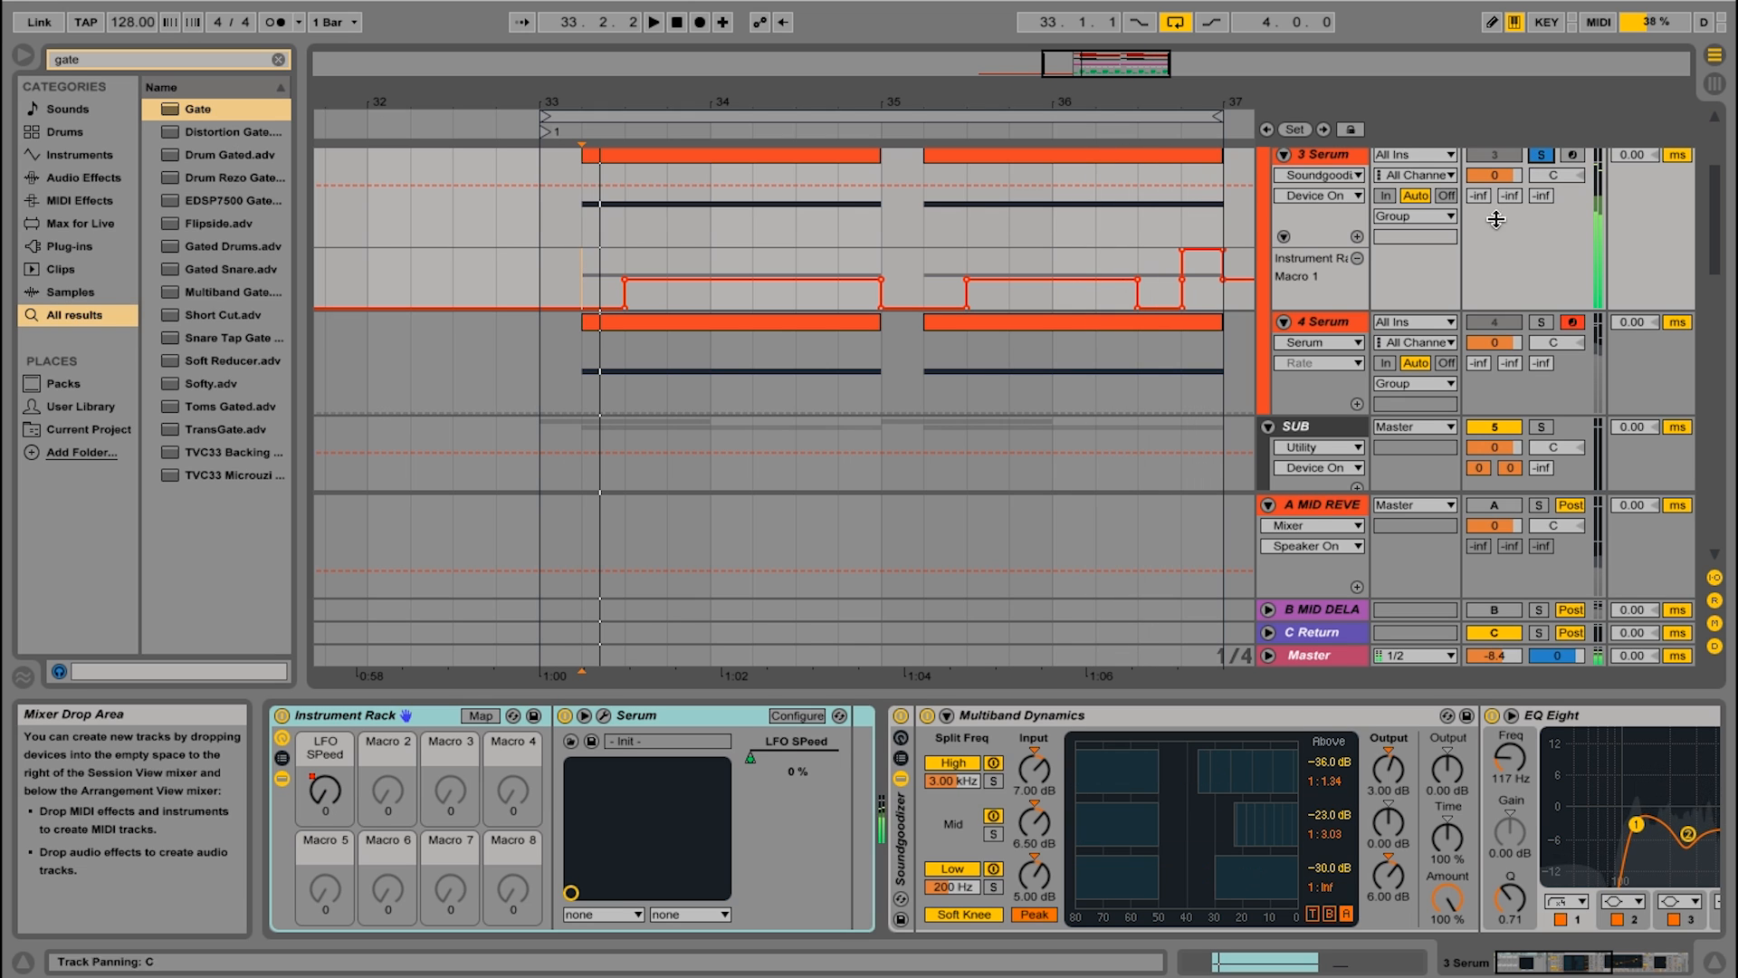
pyautogui.moveTo(1014, 976)
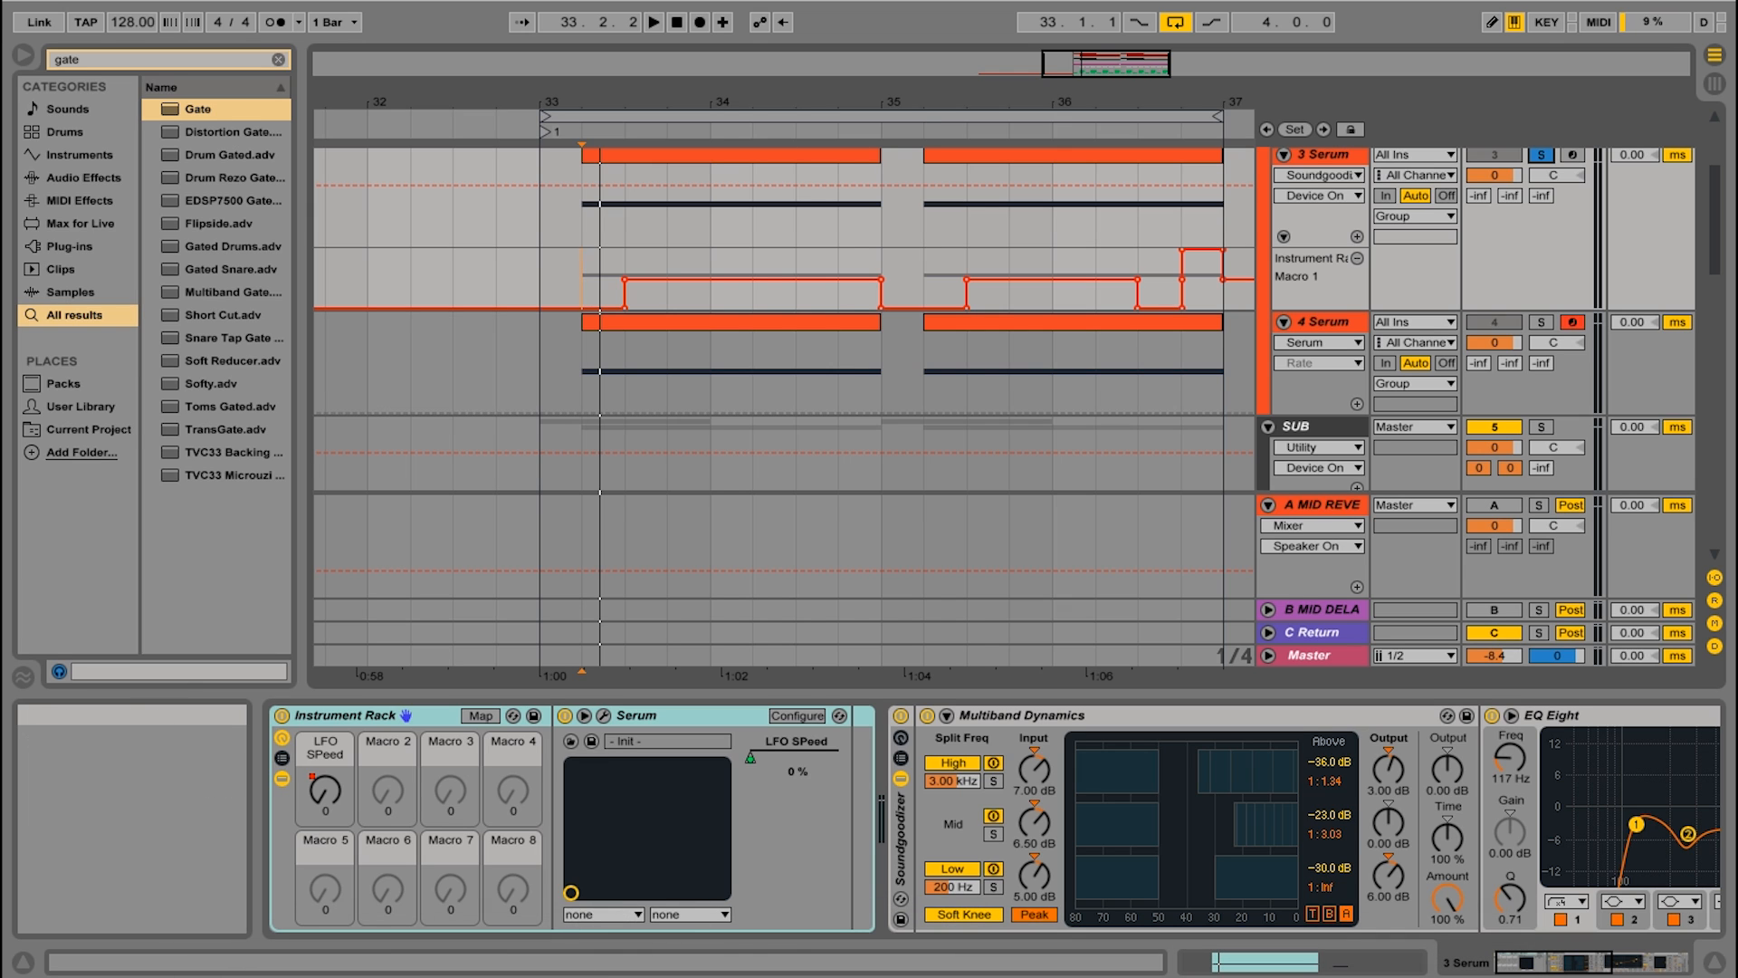
pyautogui.moveTo(566, 976)
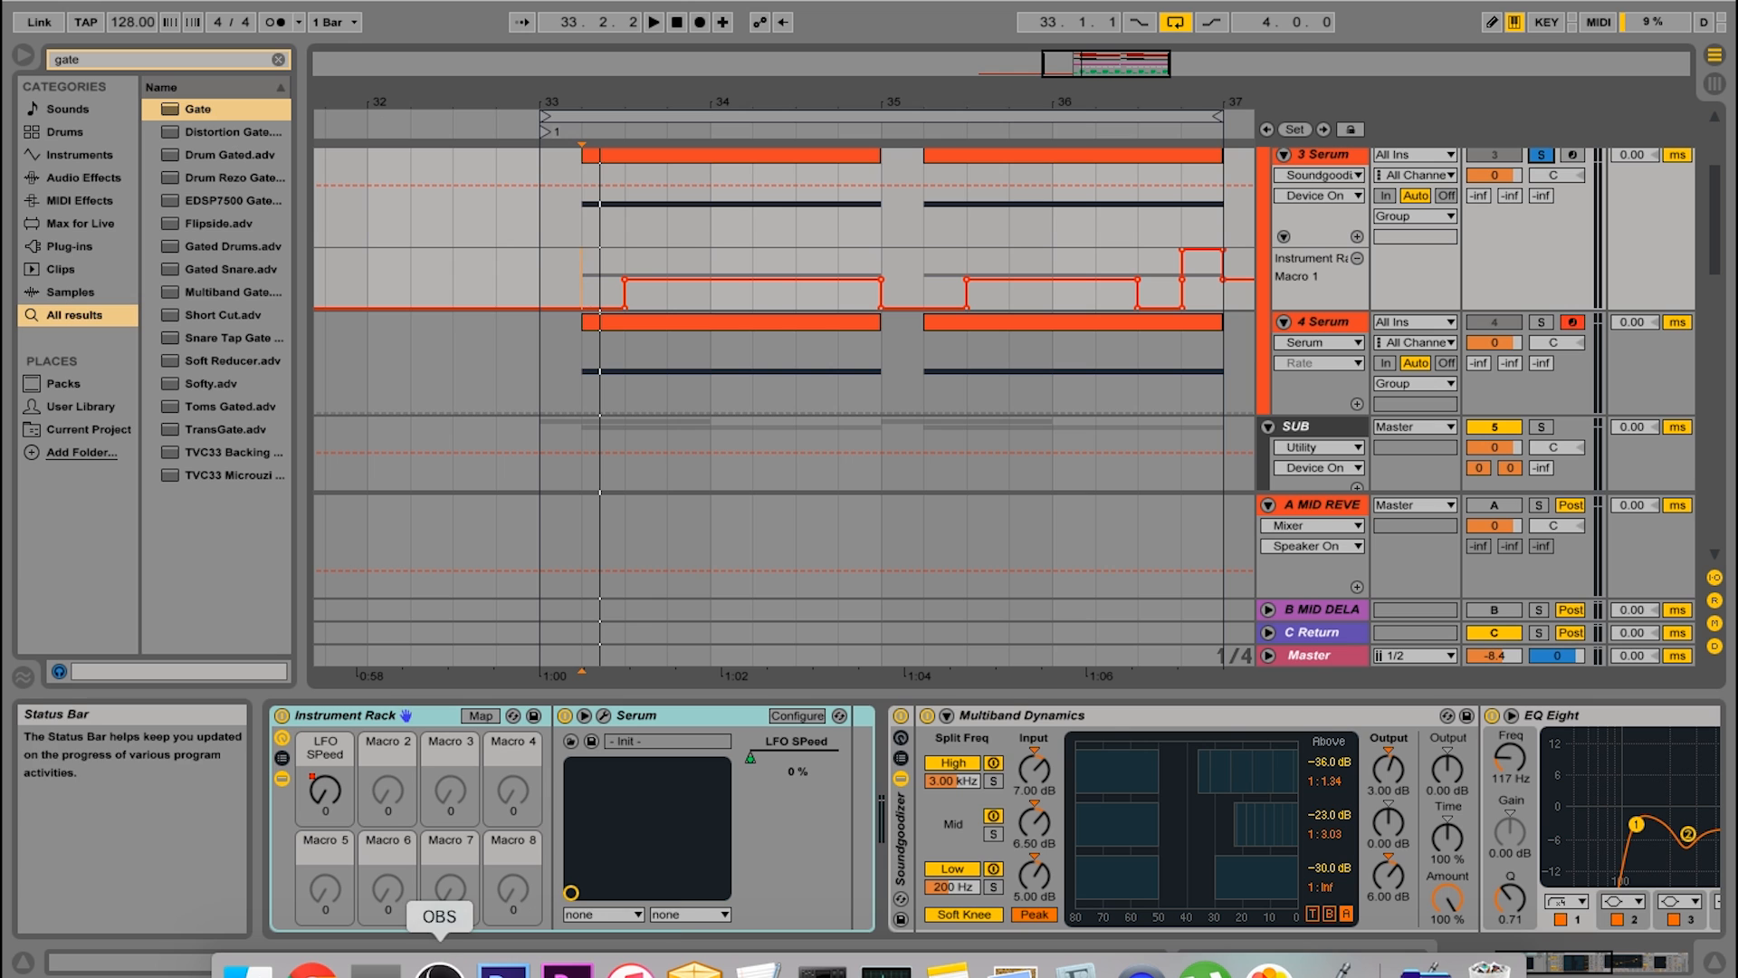
# - Open the 4 Serum track's synth effects, enable Hyper/Dimension and lower the Hyper mix to about 37%
pyautogui.click(602, 715)
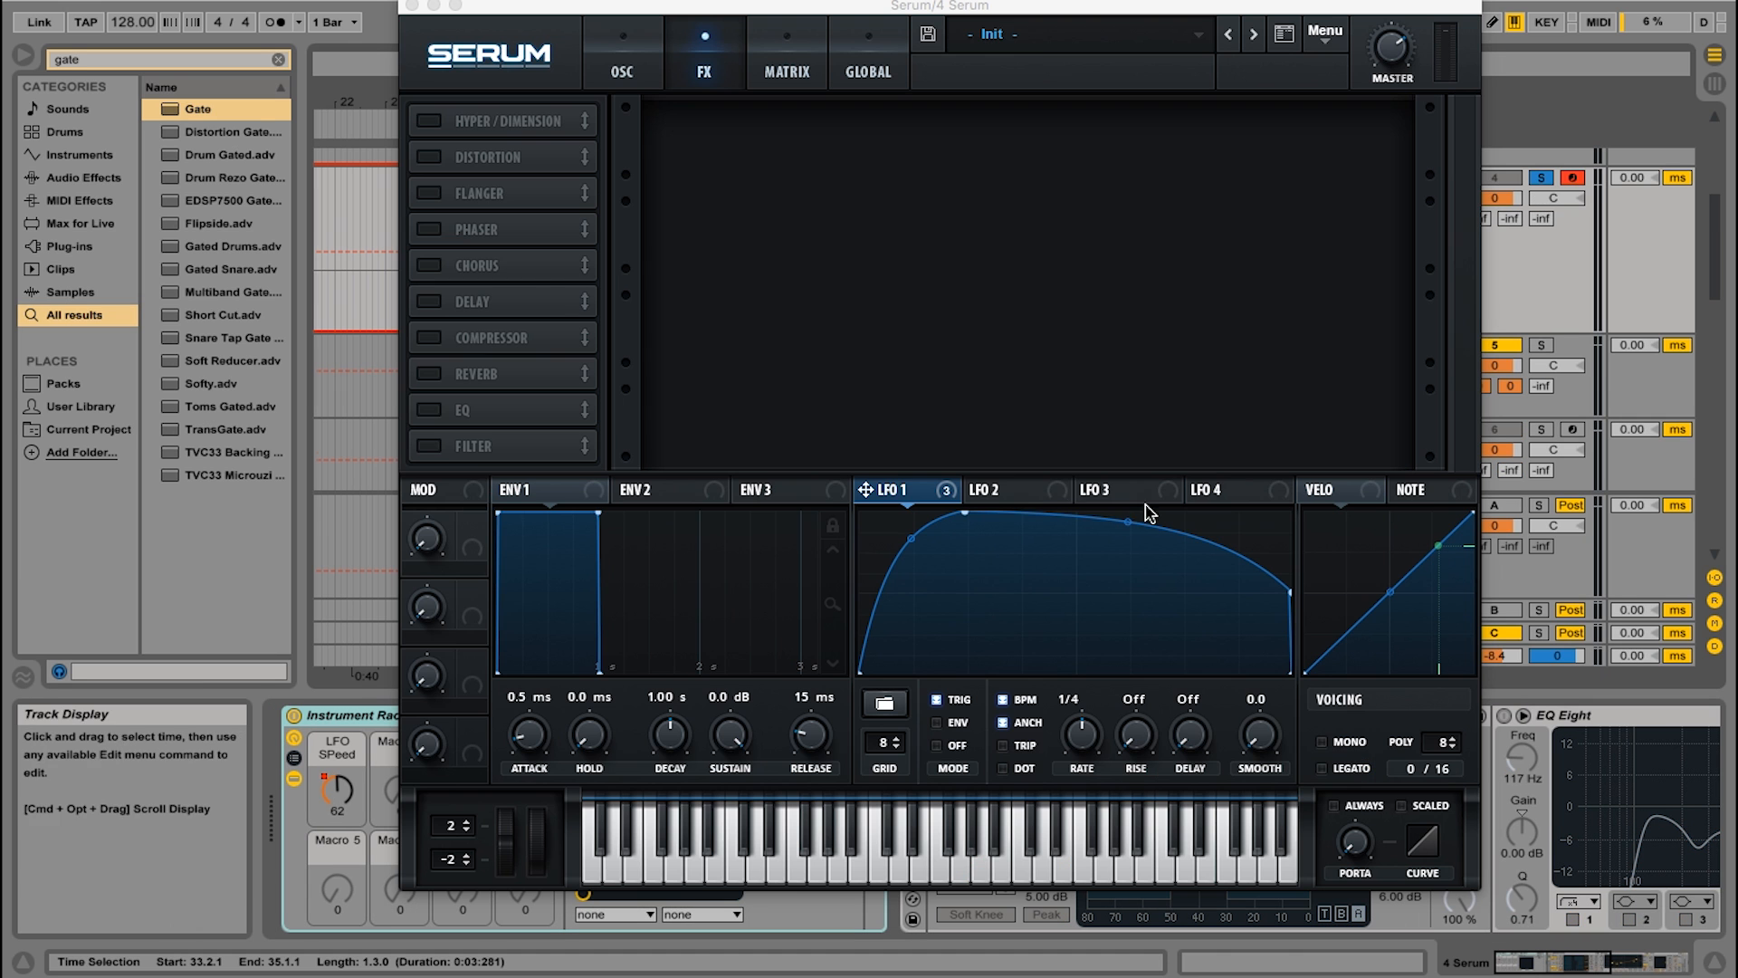
pyautogui.click(429, 121)
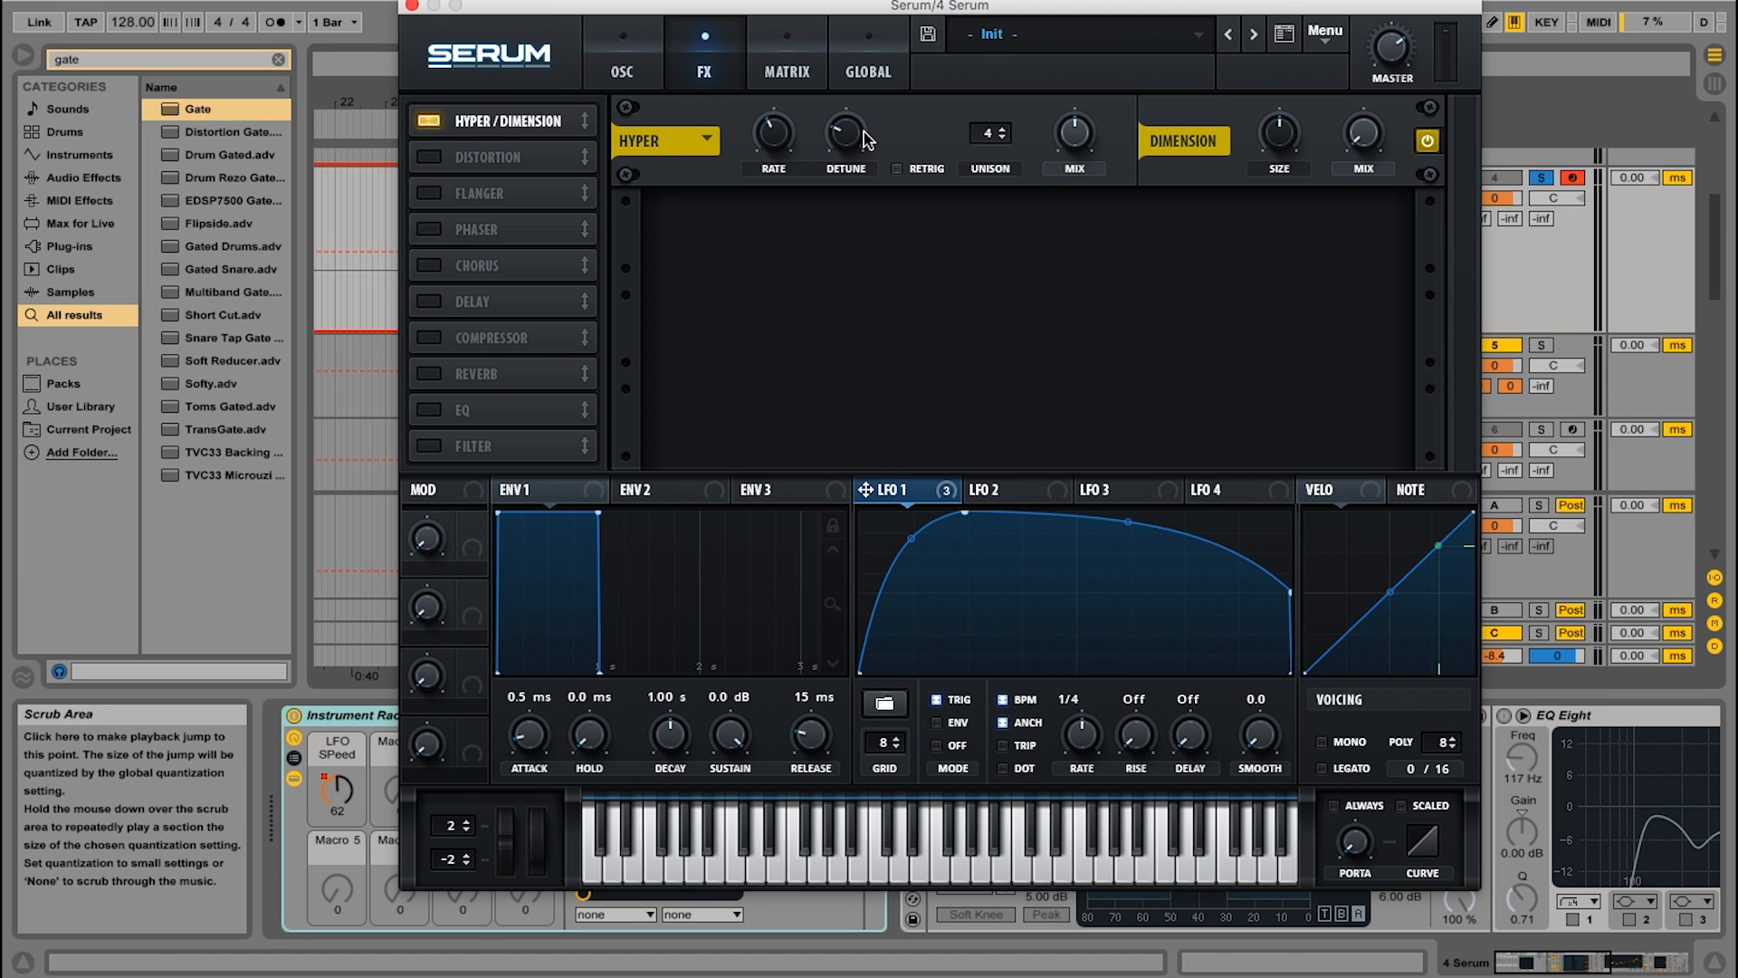
pyautogui.moveTo(1085, 148)
pyautogui.moveTo(1085, 148); pyautogui.dragTo(1086, 174)
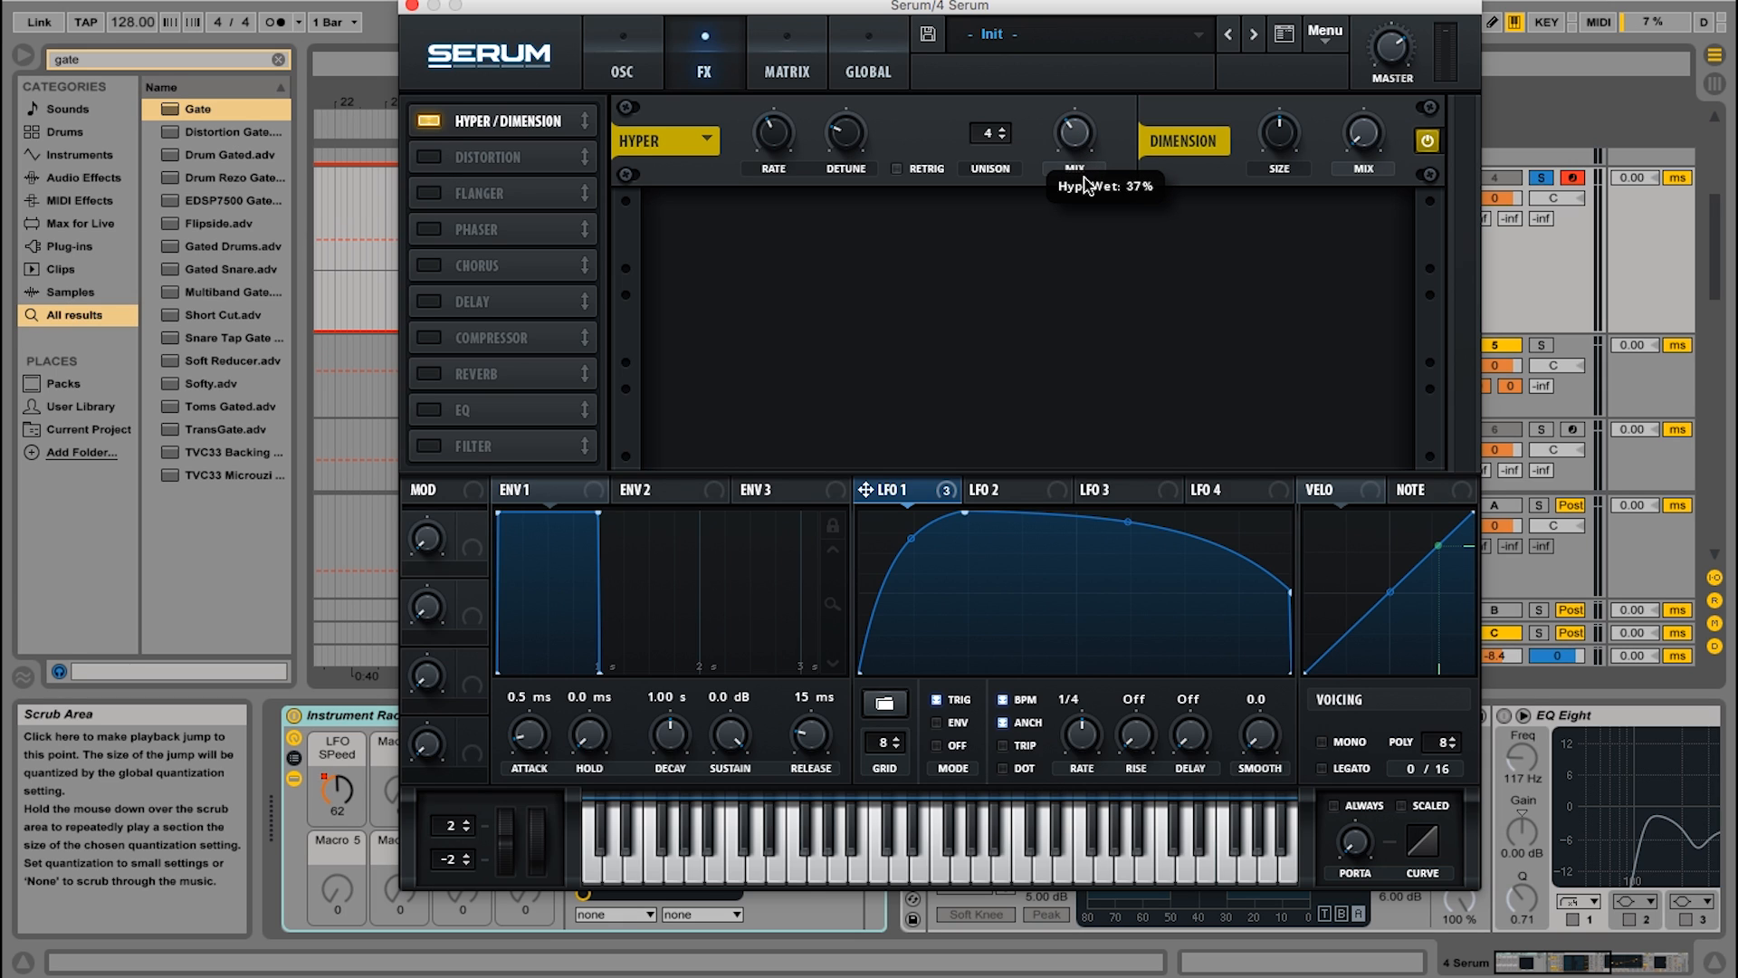
pyautogui.moveTo(1088, 186); pyautogui.dragTo(1089, 197)
# - Lower the Dimension size to its minimum and raise the Dimension mix to about 54%
pyautogui.moveTo(1294, 131); pyautogui.dragTo(1338, 396)
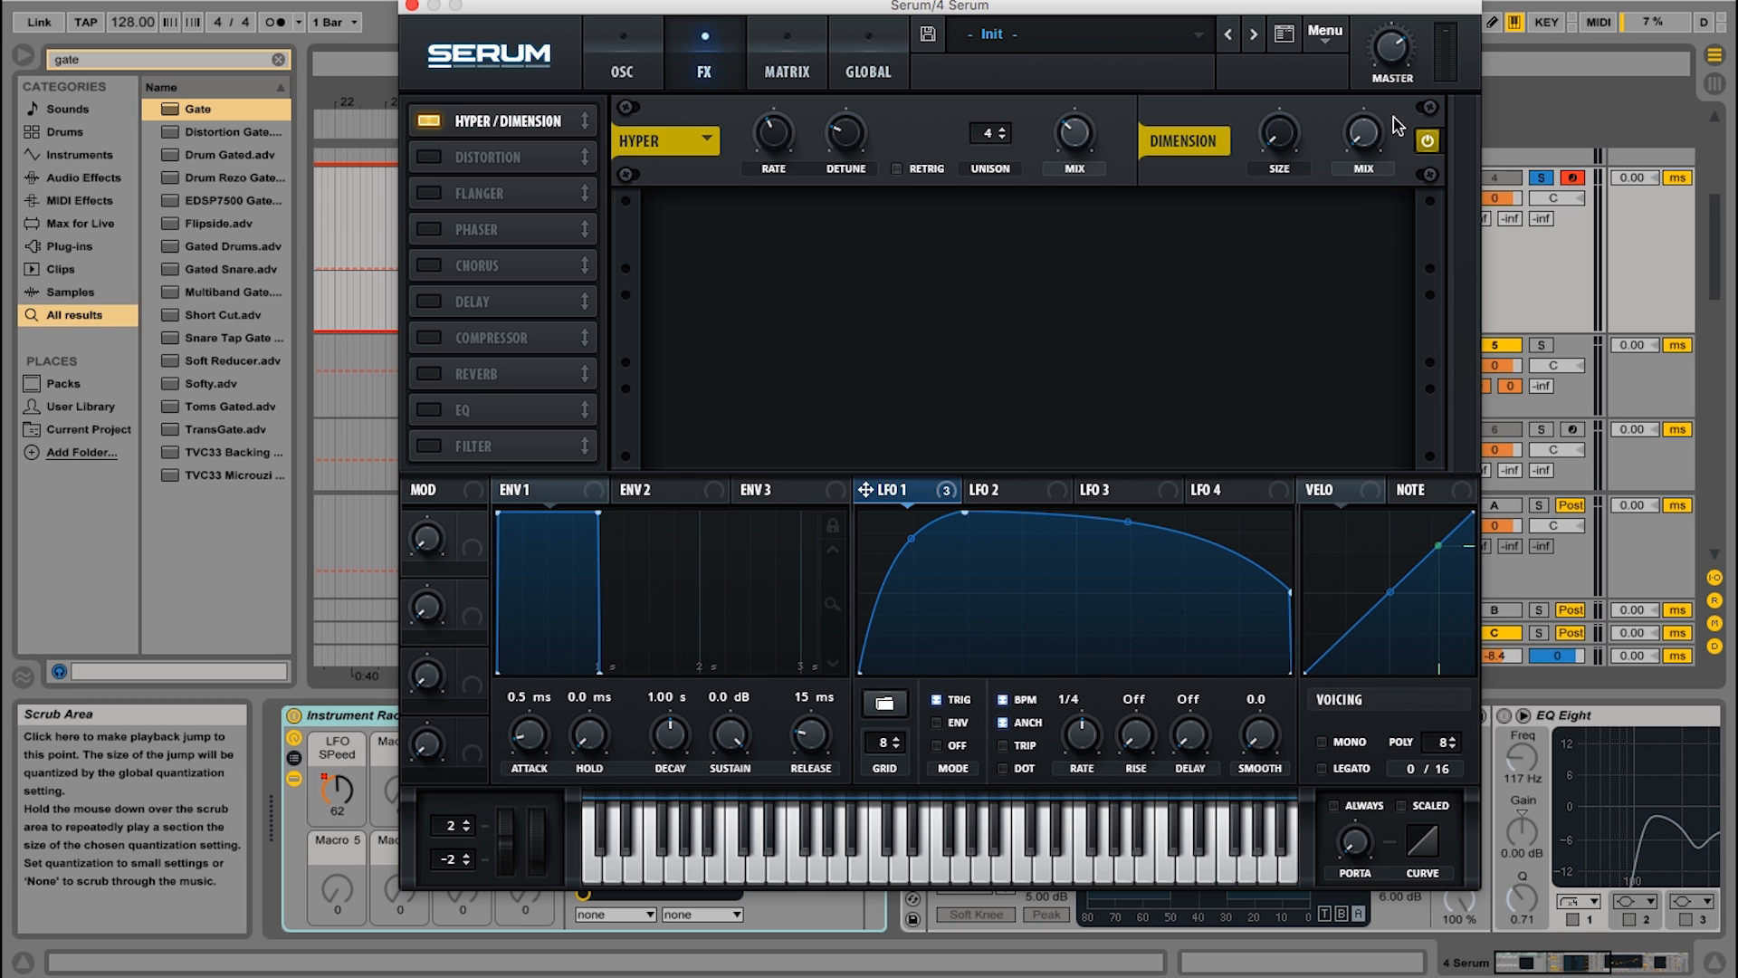
pyautogui.moveTo(1378, 129); pyautogui.dragTo(1373, 4)
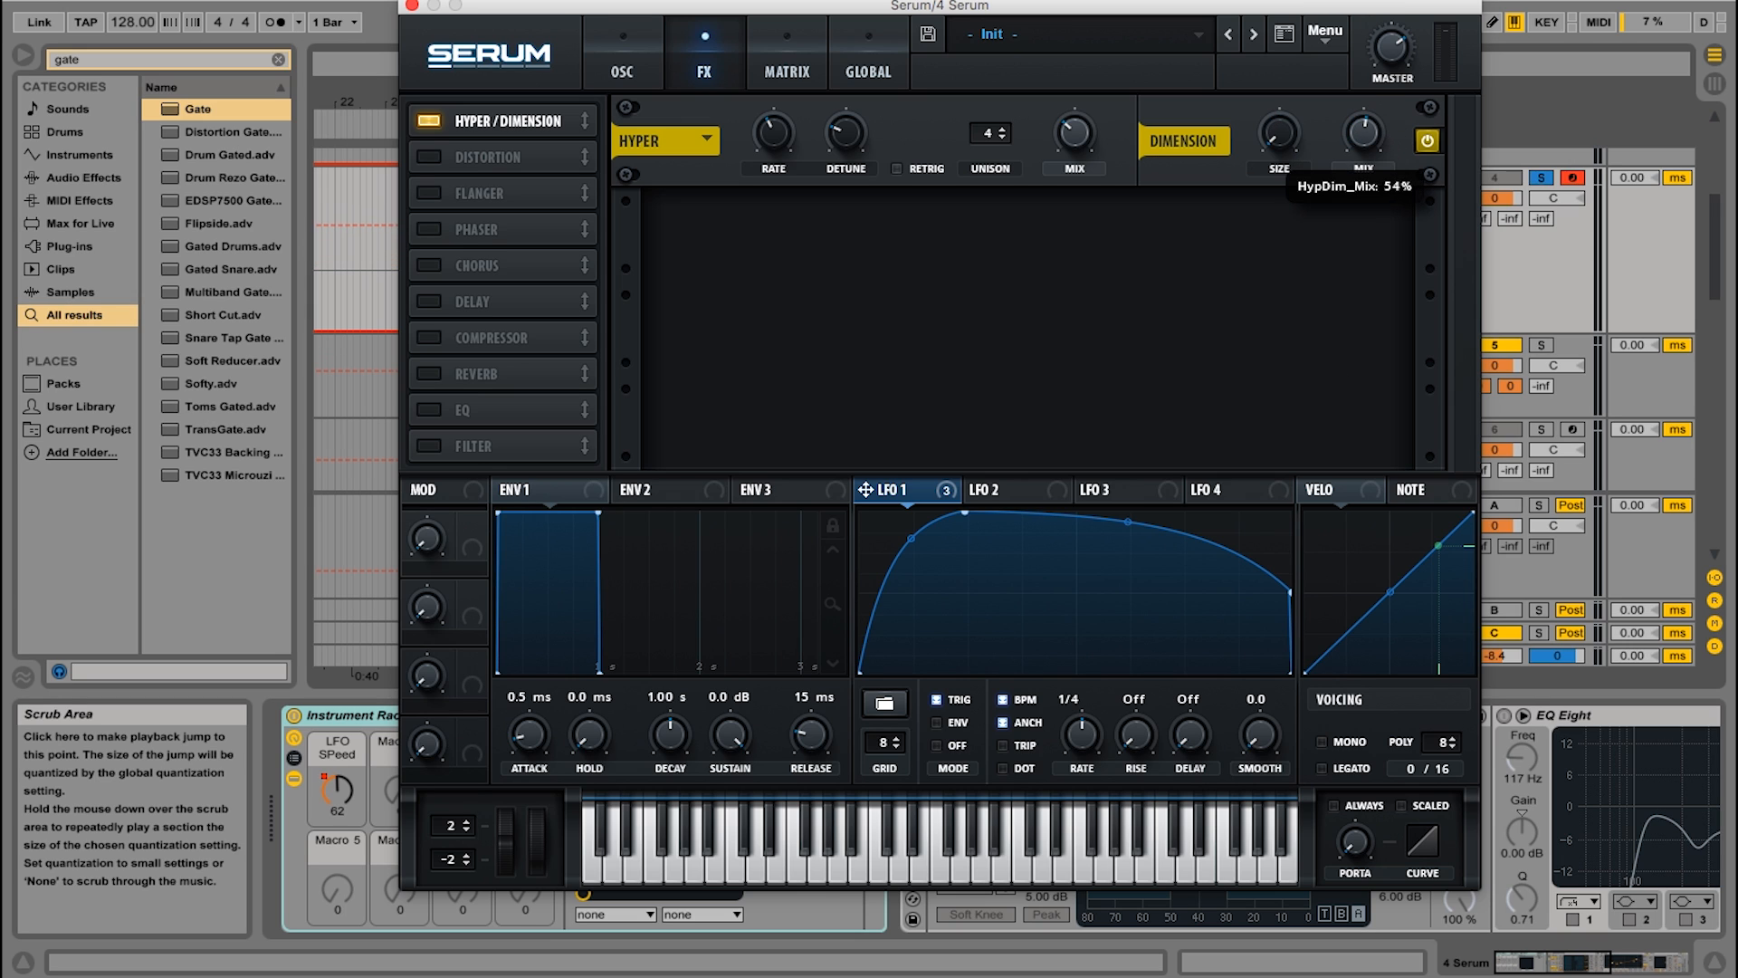